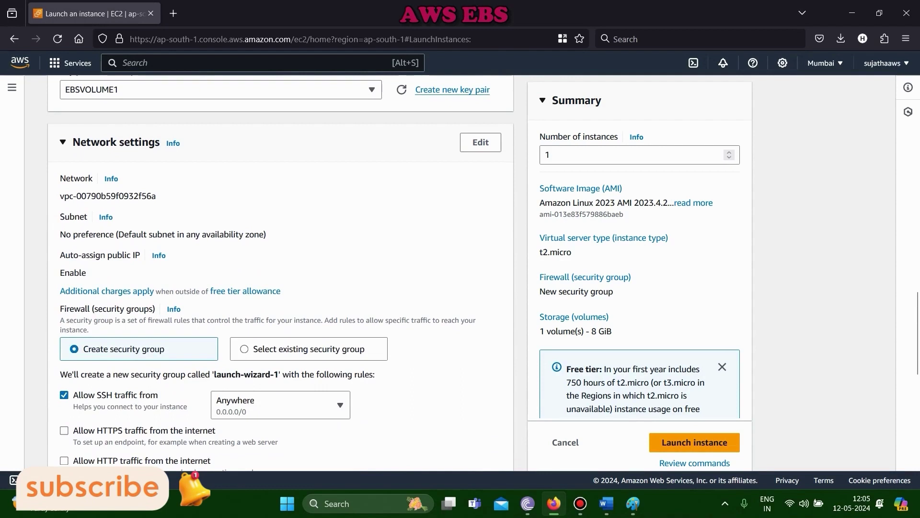
Step: Edit the network settings and choose subnet-0aab6d52efee9a1e2 in availability zone ap-south-1a for the instance
scroll(280, 273, up, 2)
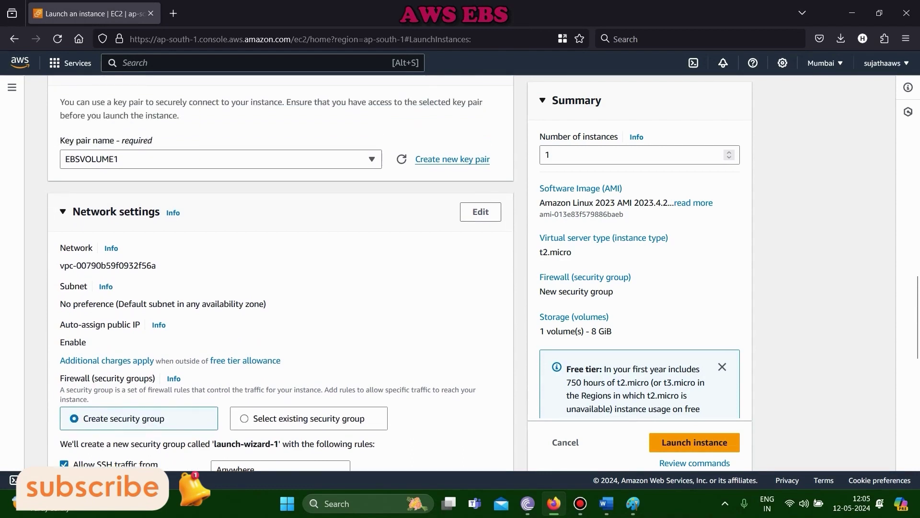
click(480, 211)
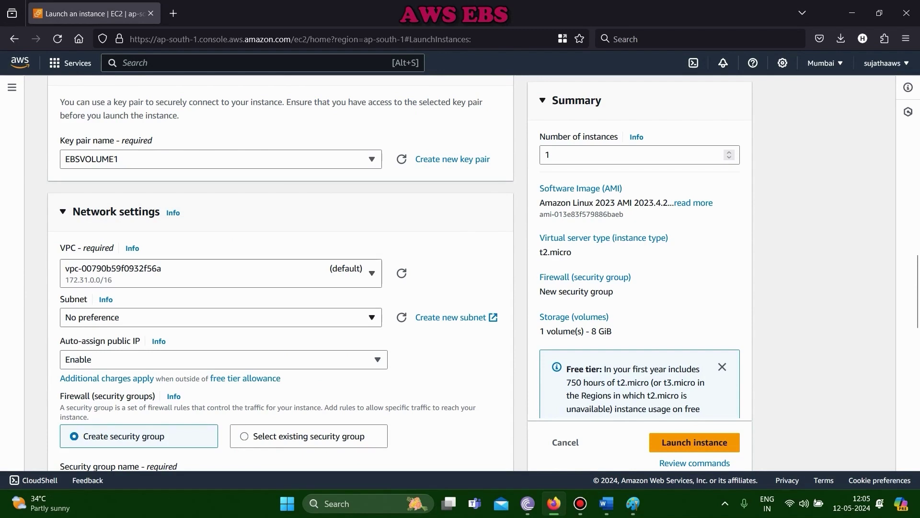
click(220, 317)
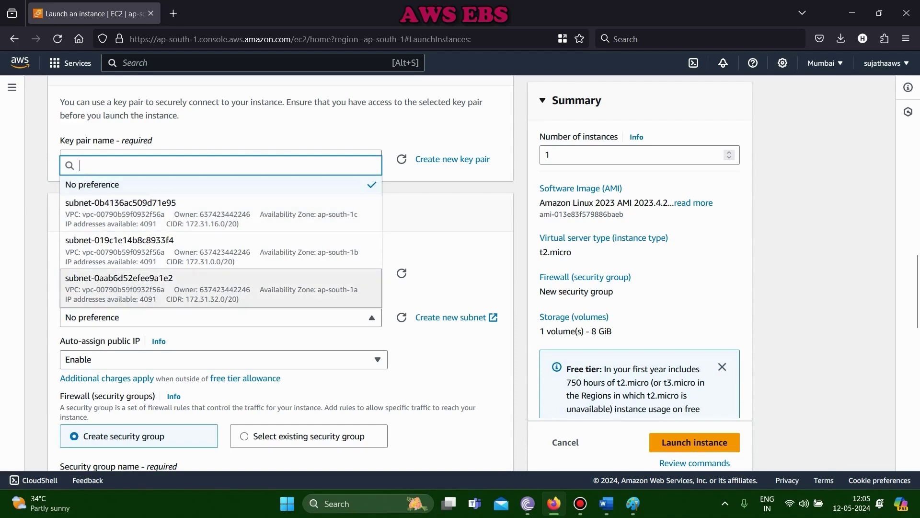
click(221, 287)
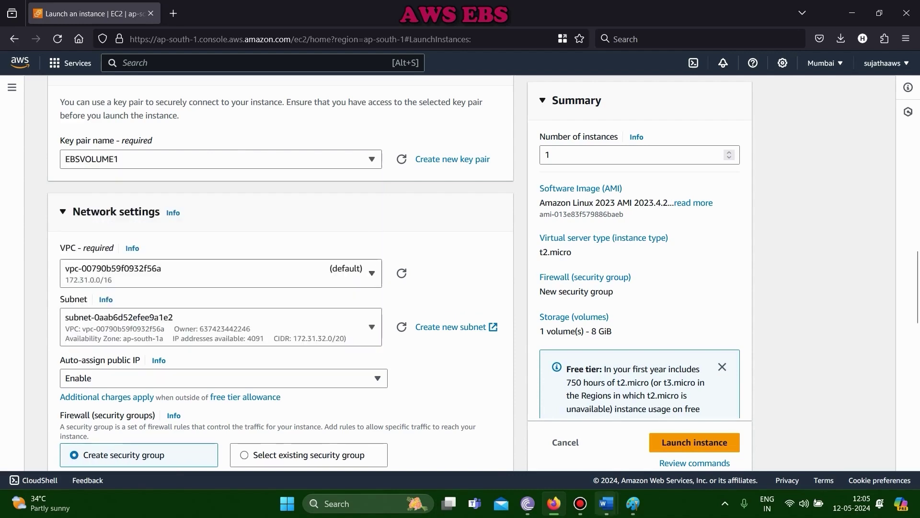
Step: Switch to the Word document to review the diagram of two servers sharing an availability zone, and return to the EC2 launch page
mouse_move(606, 503)
click(608, 460)
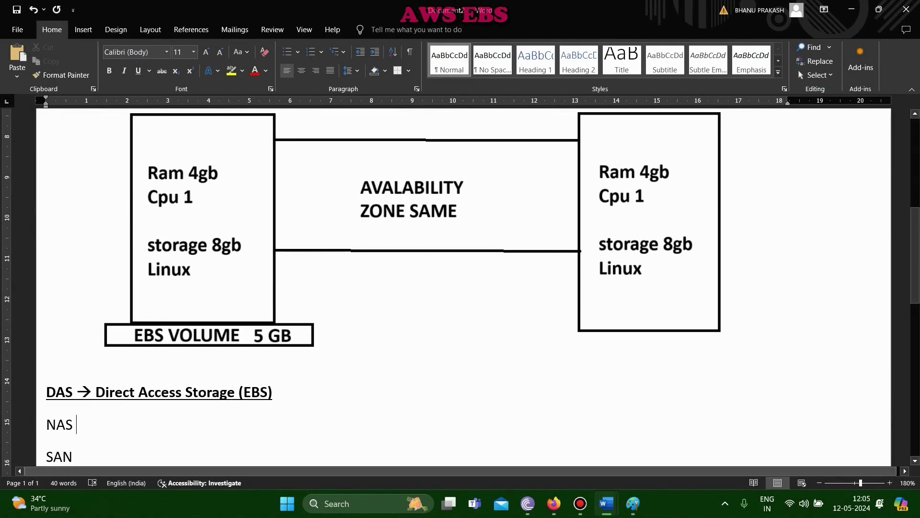
mouse_move(606, 503)
click(594, 402)
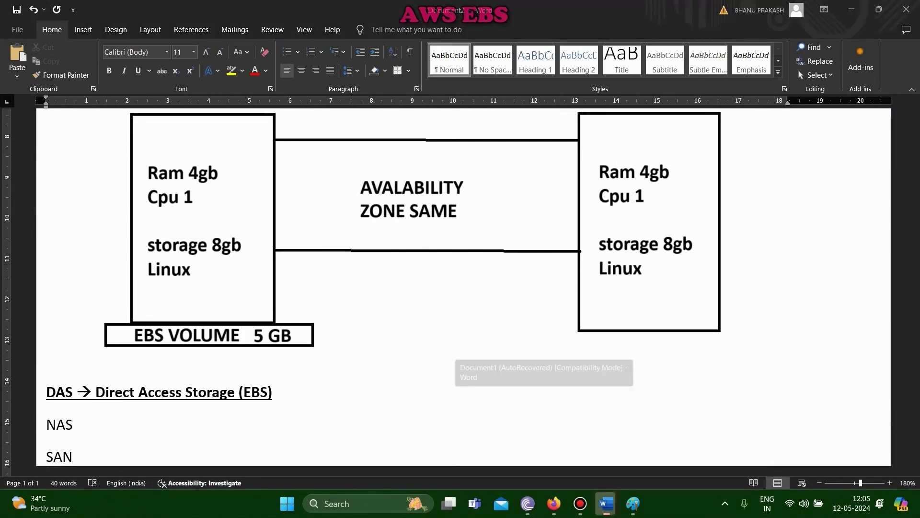
key(n)
key(alt+Tab)
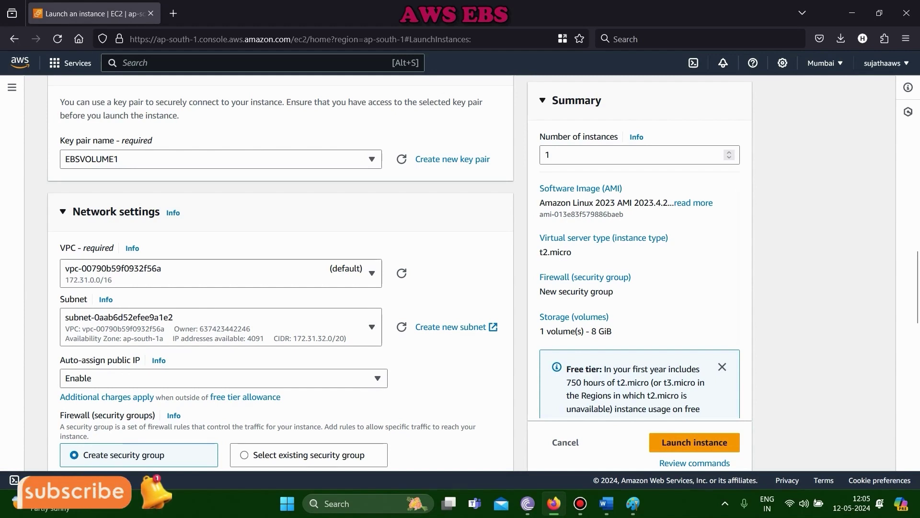
Step: Name the new security group ebstest1 and use the same text as its description
scroll(280, 288, down, 2)
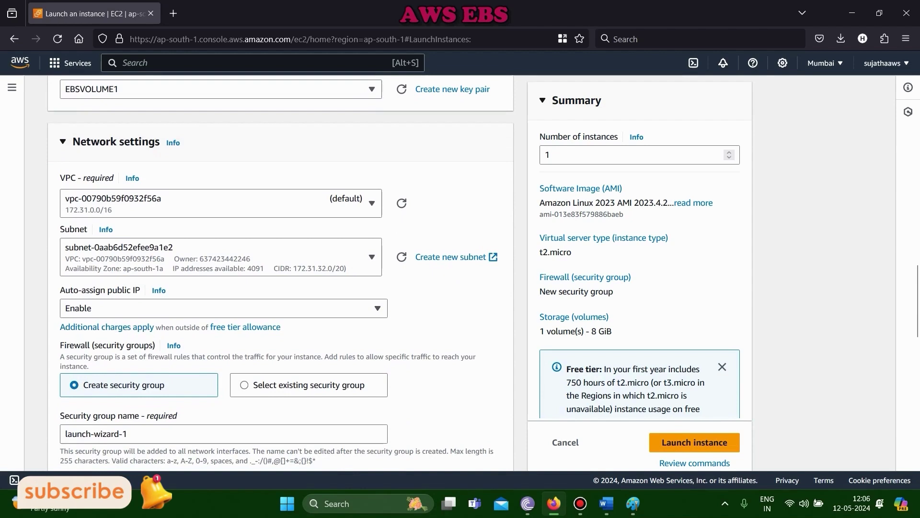
scroll(280, 272, down, 3)
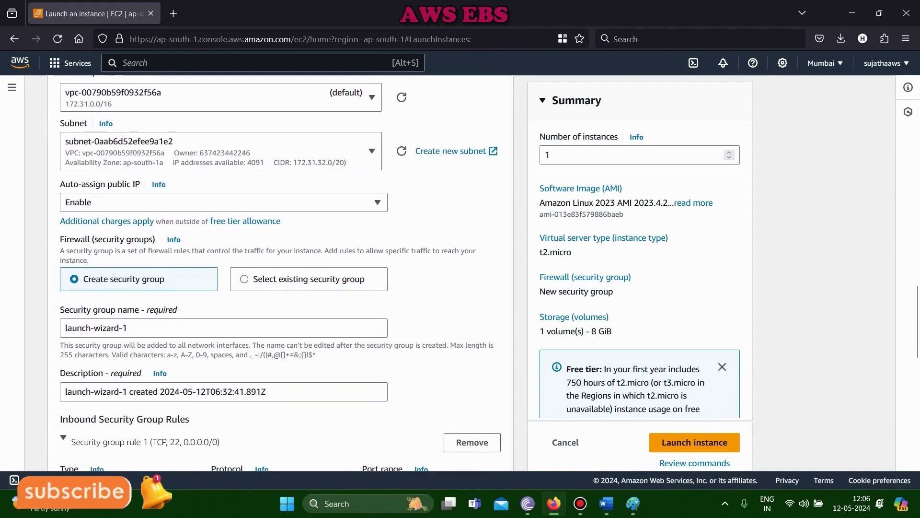
triple_click(96, 328)
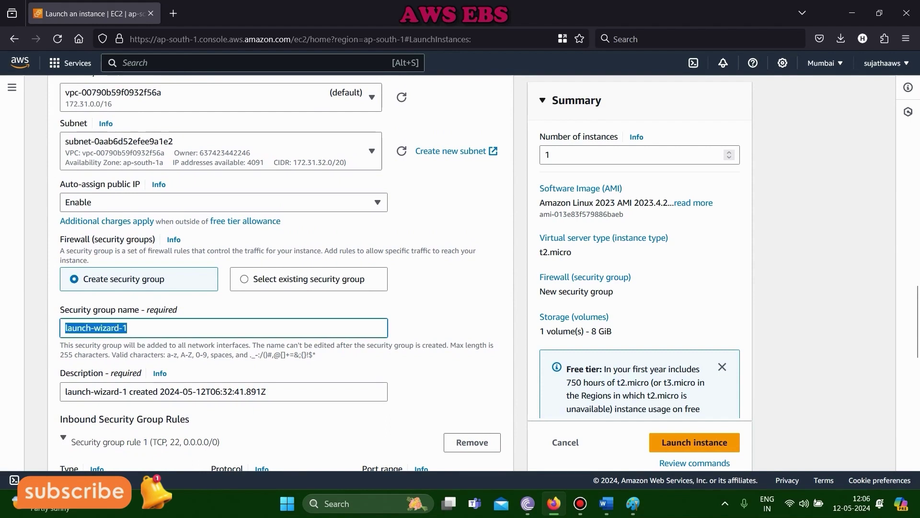
text(ebs)
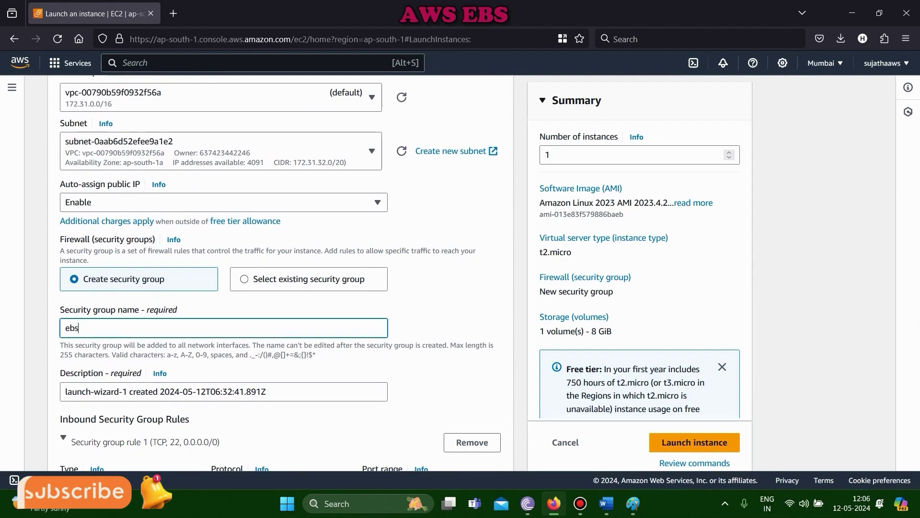
text(test1)
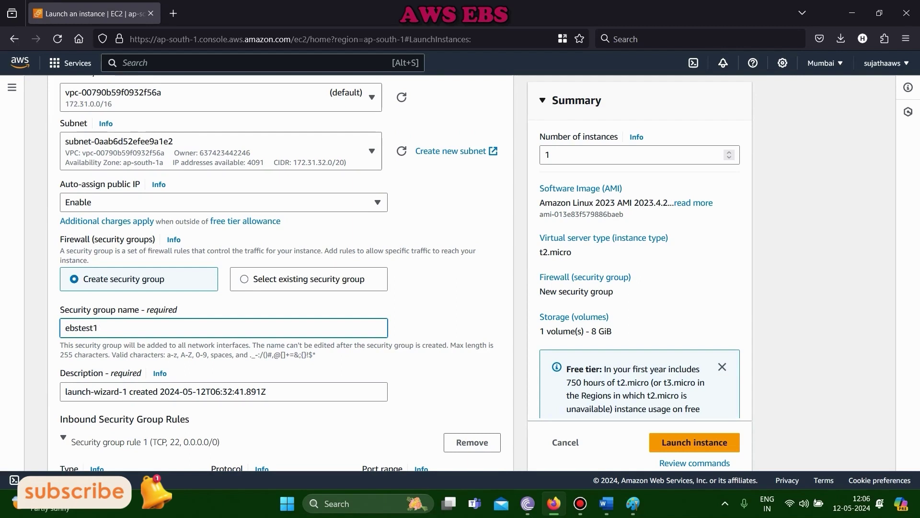
key(ctrl+a)
key(ctrl+c)
scroll(280, 272, down, 4)
key(Tab)
key(ctrl+v)
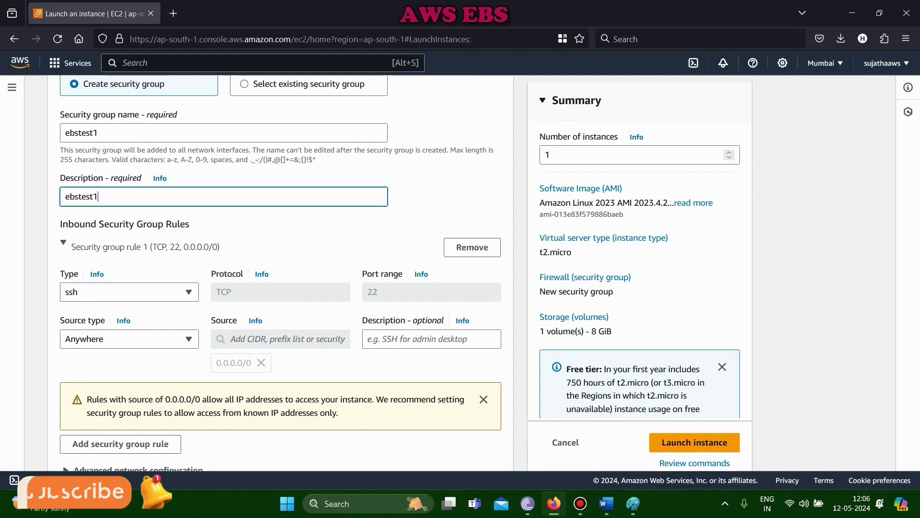
Step: Add a new EBS volume to the instance's storage configuration and set its size to 5 GiB
scroll(280, 272, down, 2)
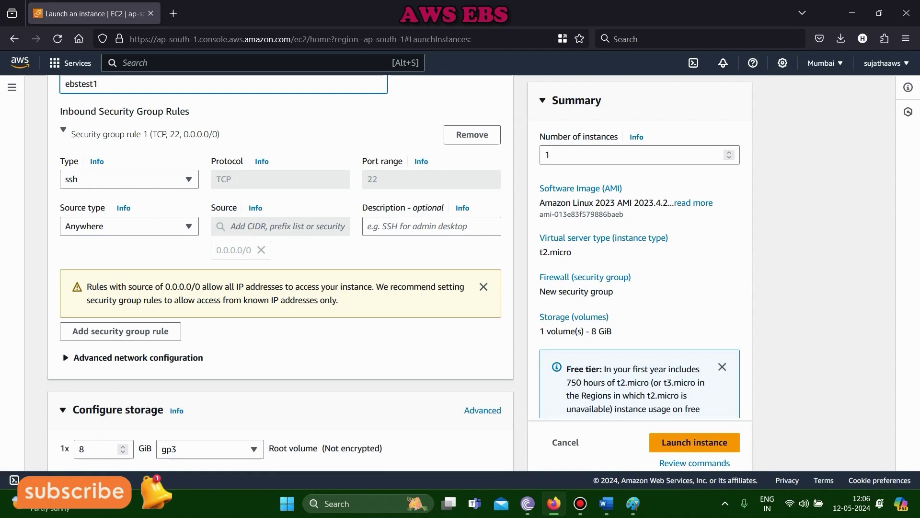
scroll(281, 272, down, 2)
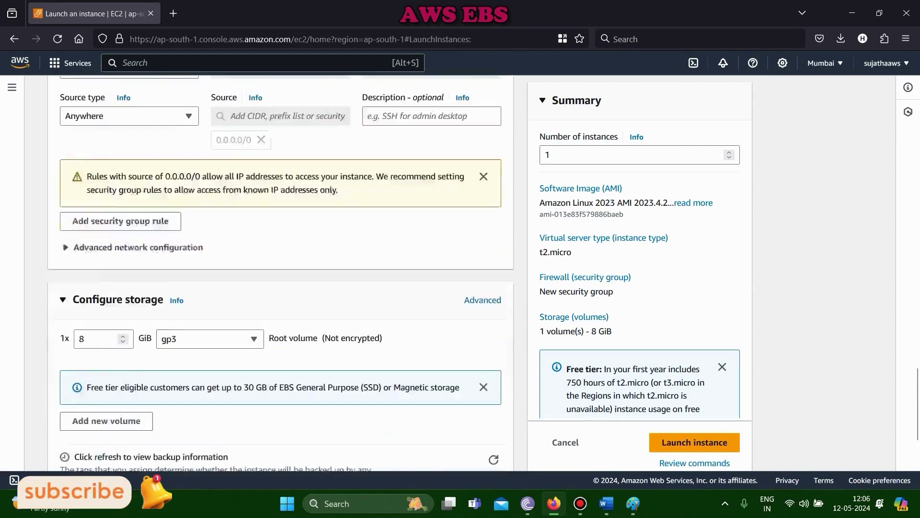
scroll(281, 272, down, 1)
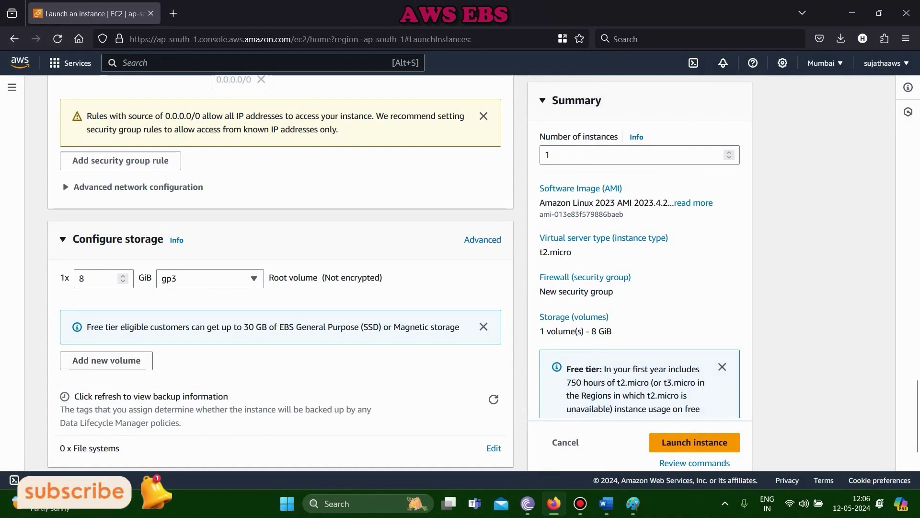
drag(60, 277, 382, 278)
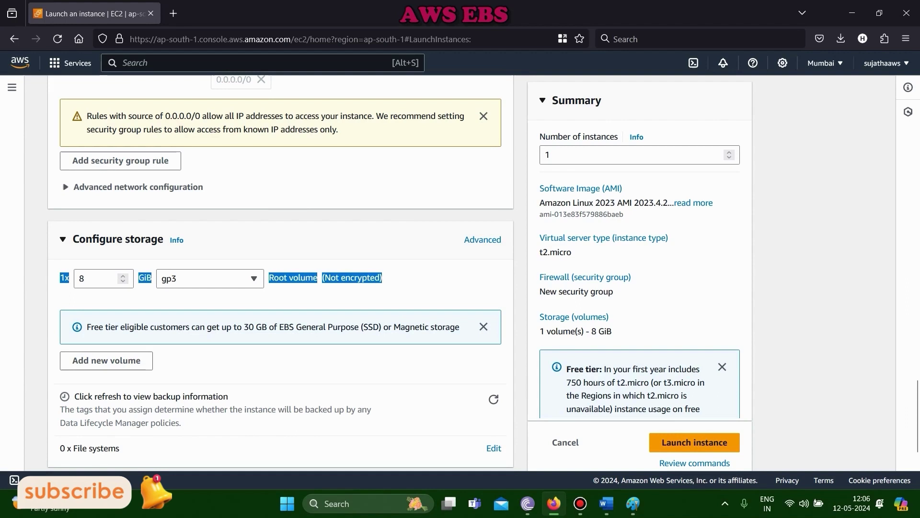
click(382, 278)
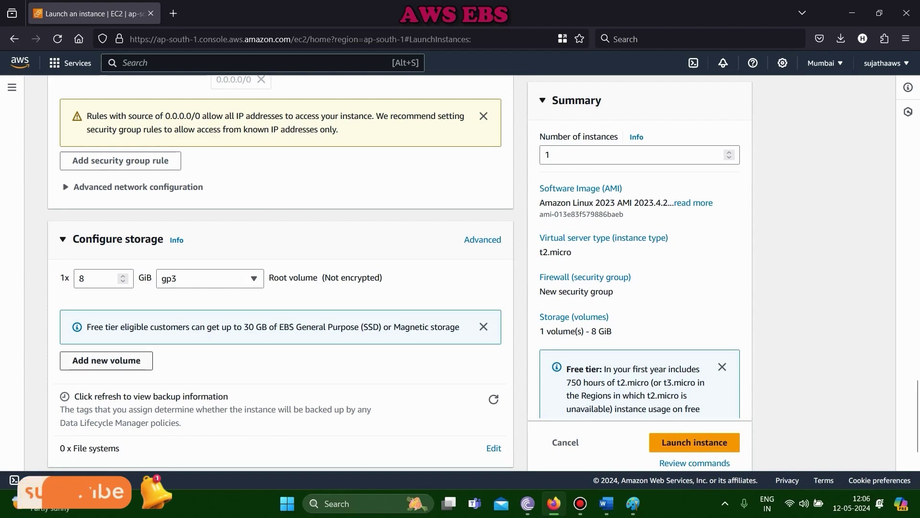
click(107, 360)
click(96, 328)
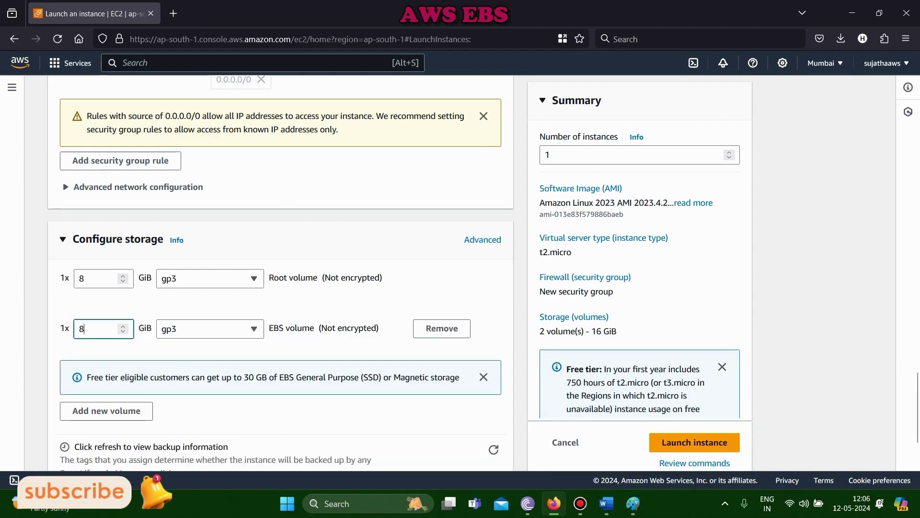
key(BackSpace)
text(5)
scroll(281, 292, down, 2)
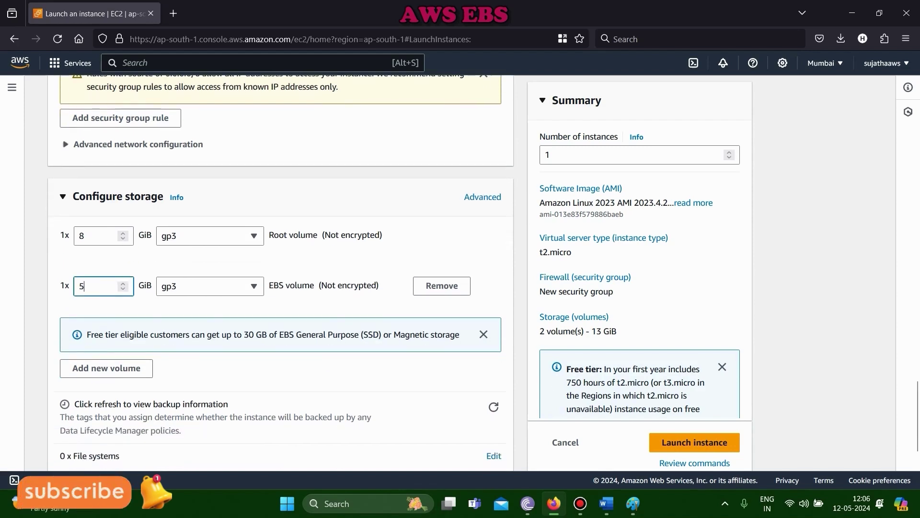
Step: Examine the volume types available for the 5 GiB EBS volume, from General purpose SSD to Magnetic
drag(269, 285, 379, 285)
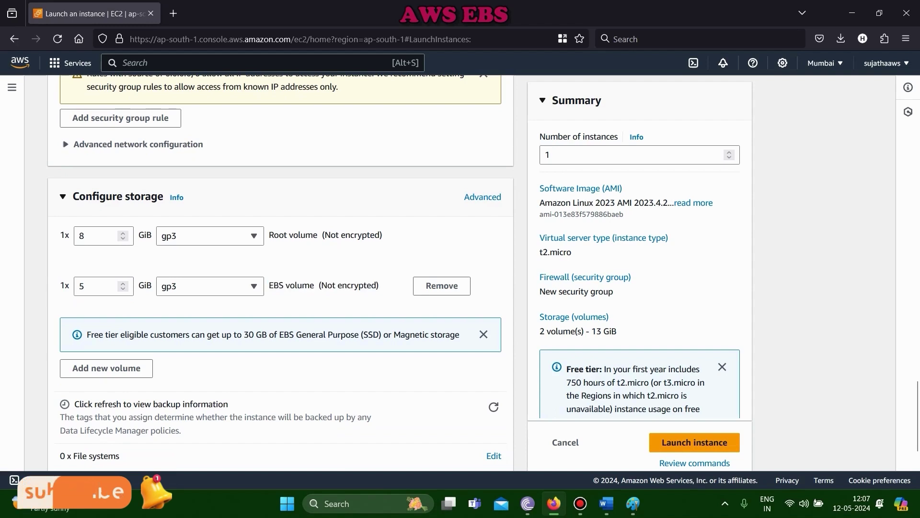
click(210, 286)
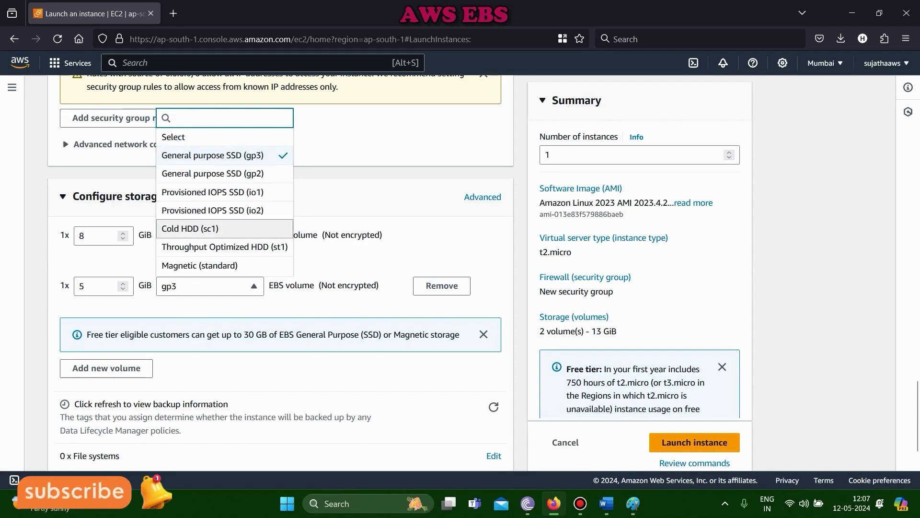
key(Escape)
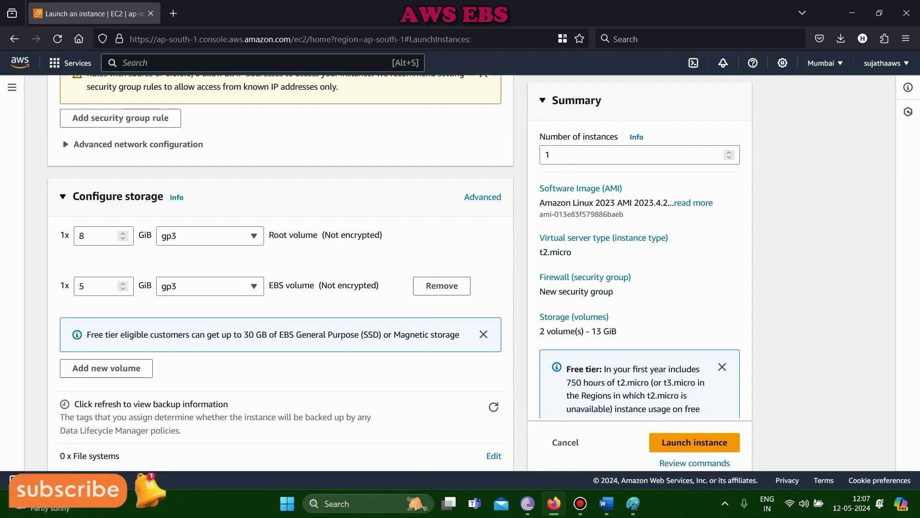
click(254, 286)
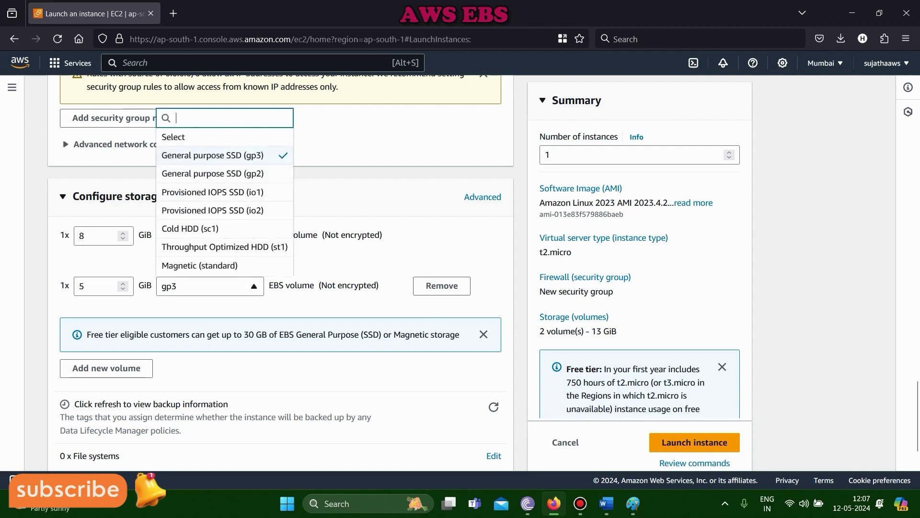
key(Down)
key(Down)
key(Down)
key(Down)
key(Down)
key(Down)
key(Down)
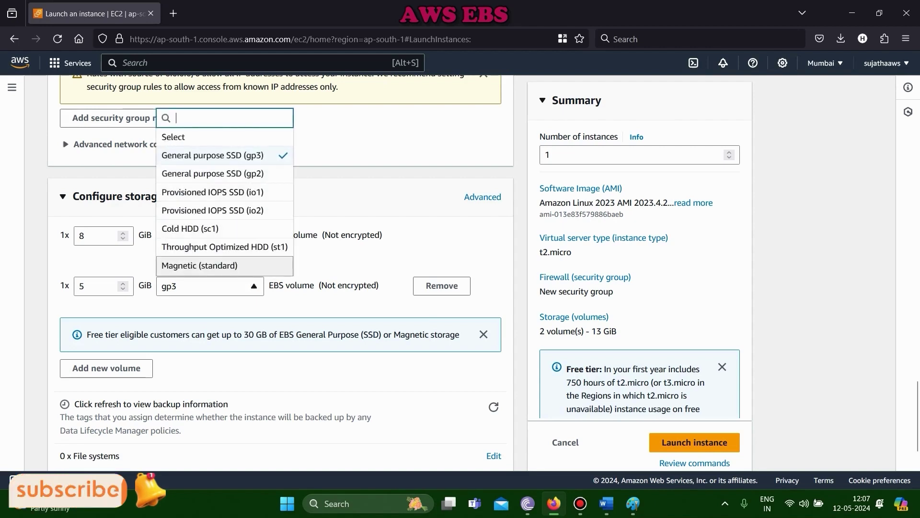
key(Up)
key(Down)
key(Escape)
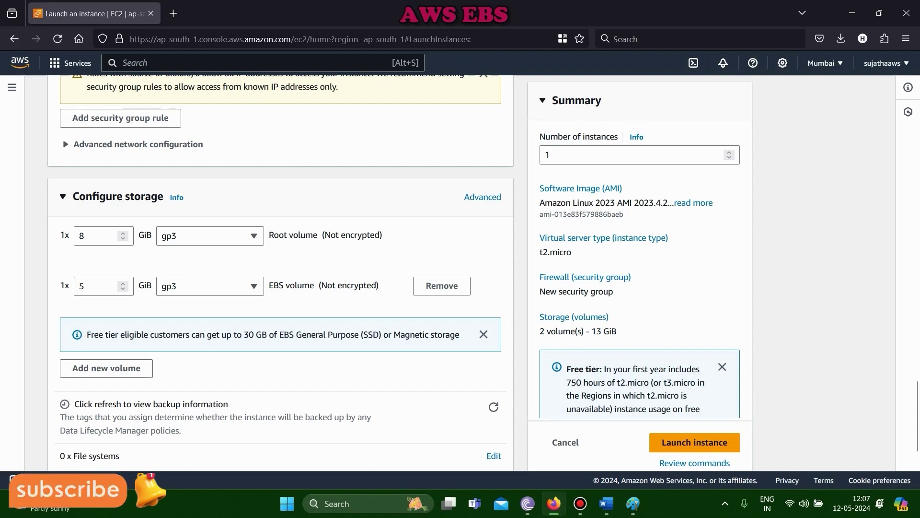
Step: Show the advanced storage settings and set Delete on termination to Yes for Volume 2 (Custom)
scroll(281, 269, down, 2)
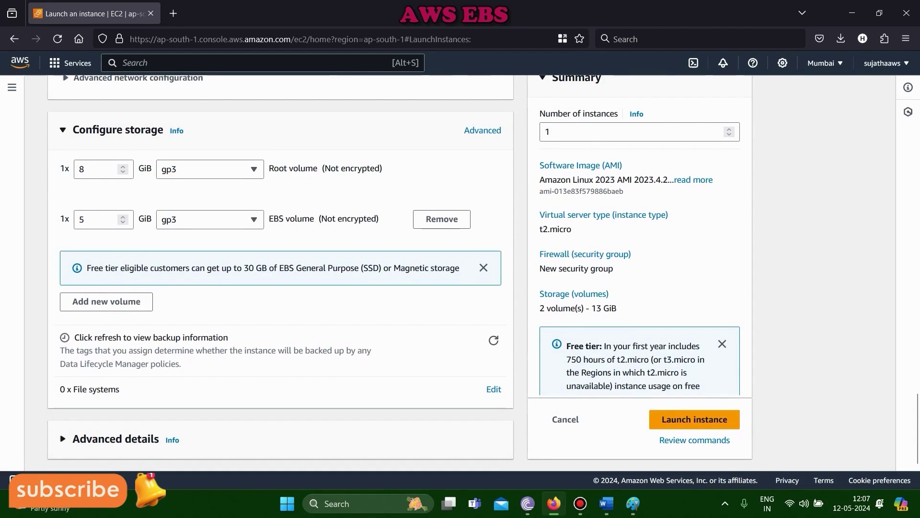
scroll(280, 273, up, 5)
scroll(281, 273, down, 3)
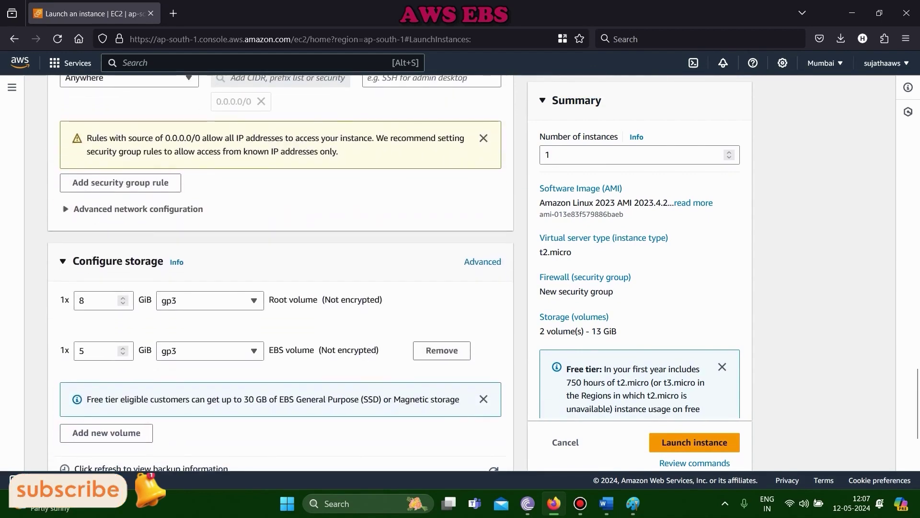
scroll(483, 154, down, 2)
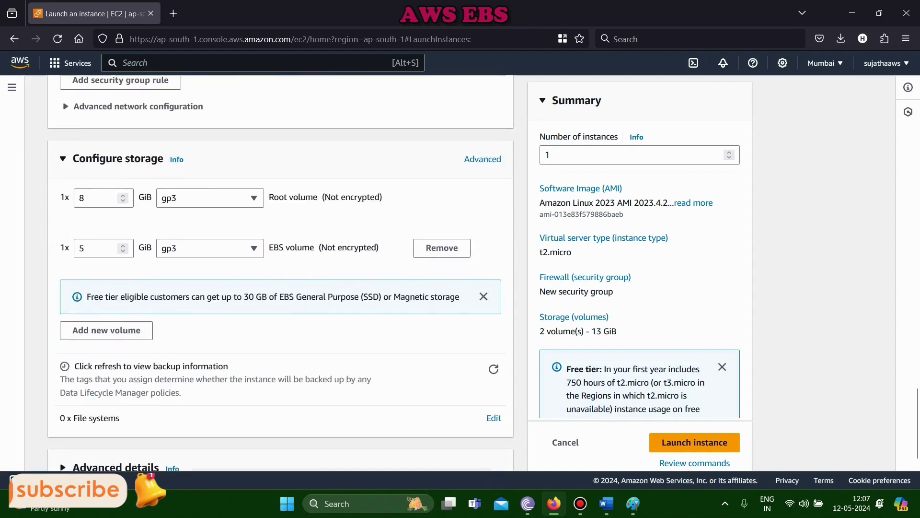
click(483, 154)
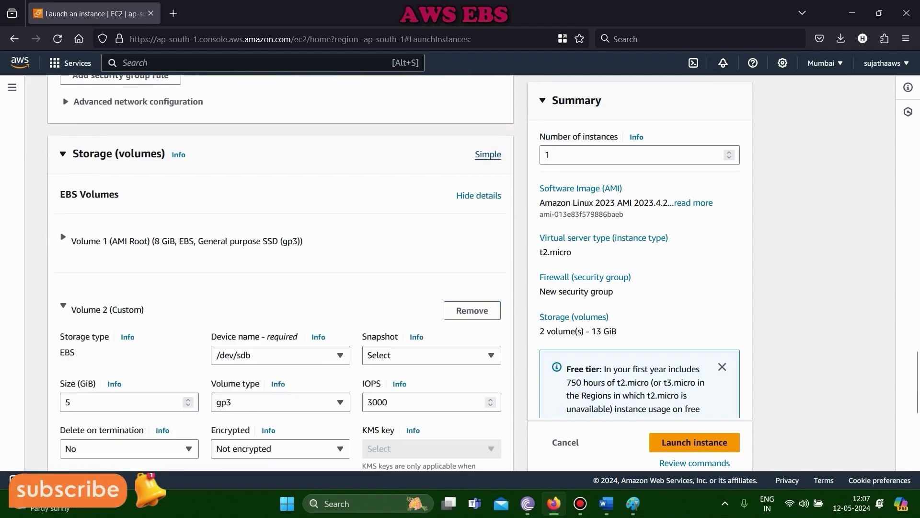
scroll(281, 273, down, 3)
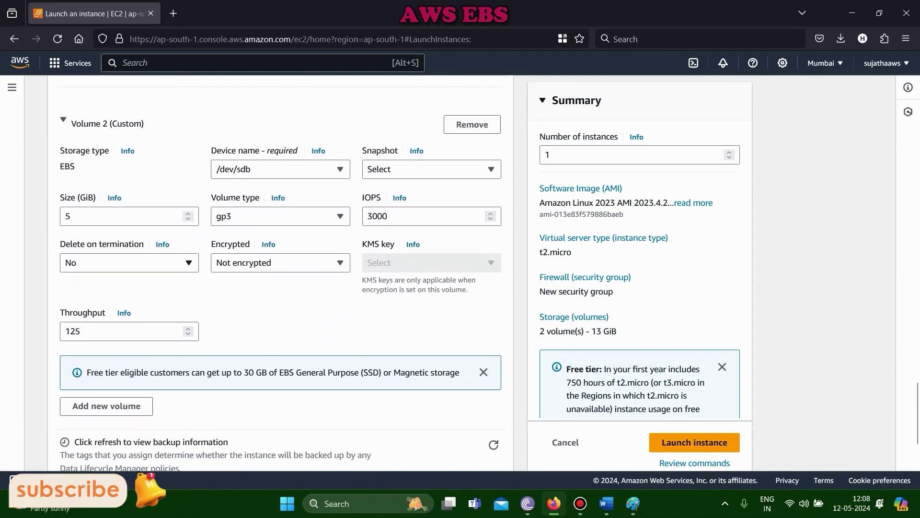
click(129, 262)
click(96, 281)
key(alt+Tab)
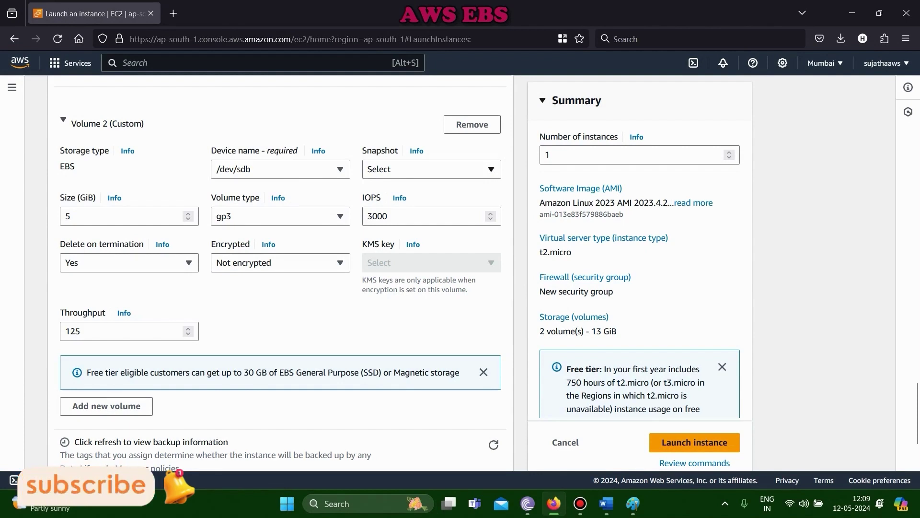
Step: Examine the snapshots available for Volume 2 (Custom) and the remaining storage settings
click(432, 169)
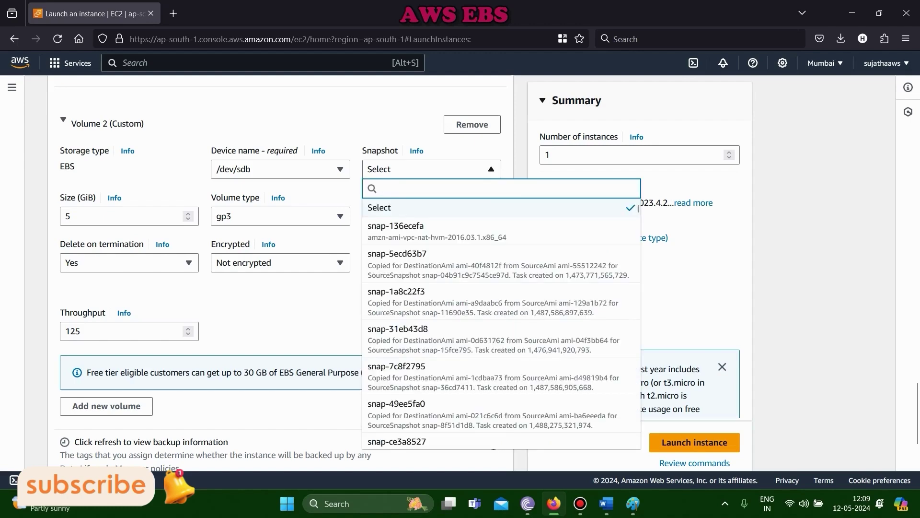
key(Escape)
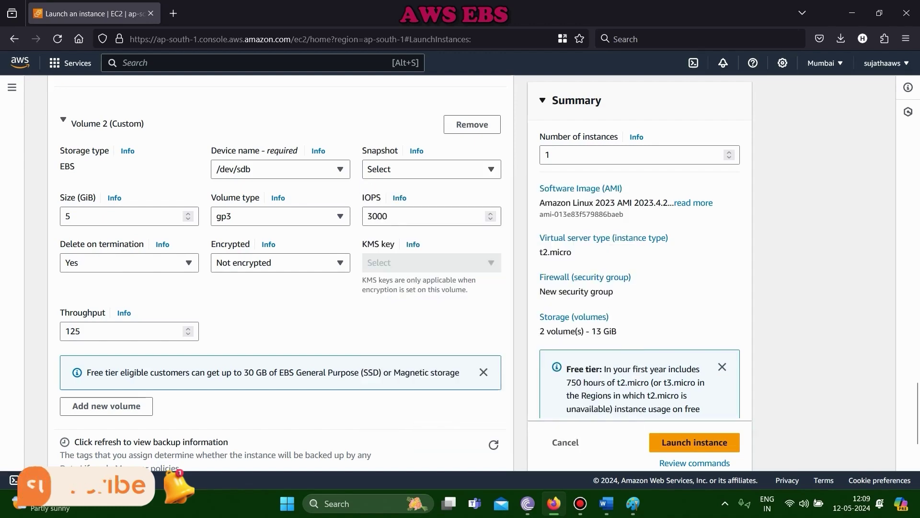
scroll(280, 268, down, 3)
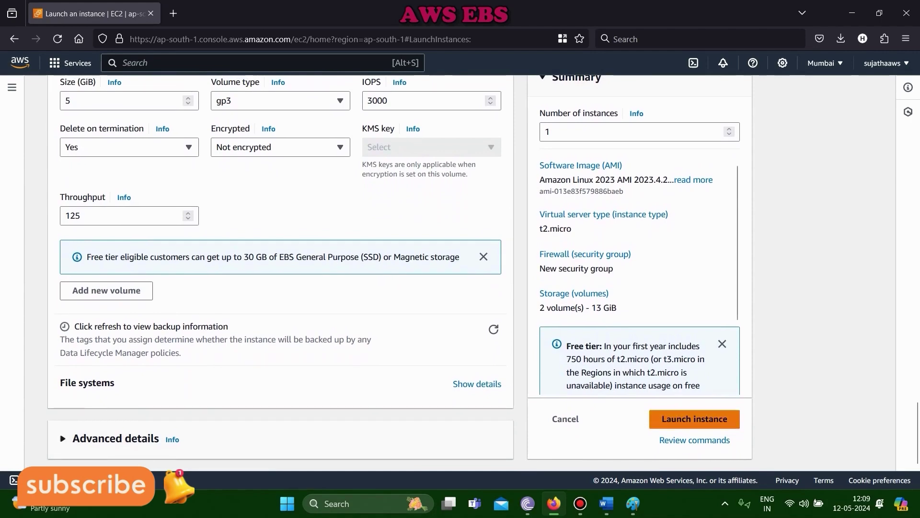
Step: Launch the configured EC2 instance and select EBS11 in the instances list to check its state
click(694, 418)
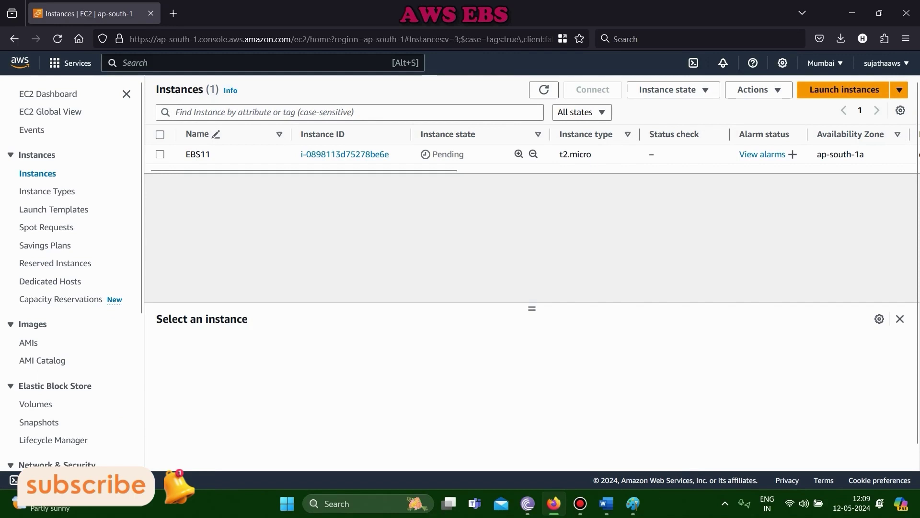
double_click(448, 154)
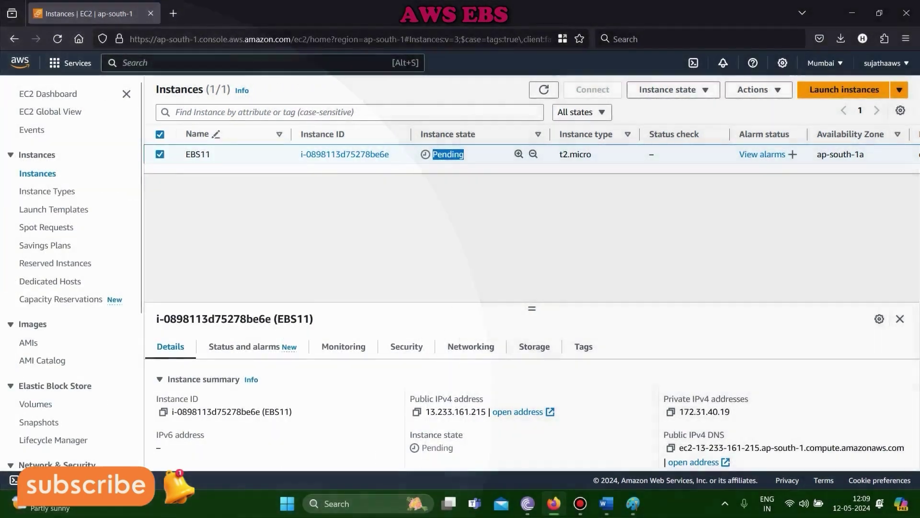
Step: Open the Elastic Block Store volumes list and examine the size, IOPS and throughput of both volumes
scroll(72, 264, down, 1)
scroll(36, 311, down, 3)
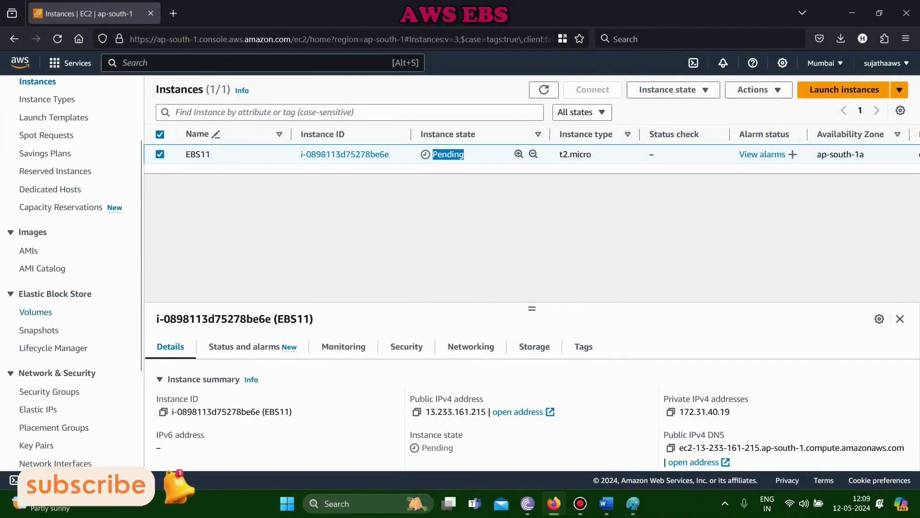
click(35, 311)
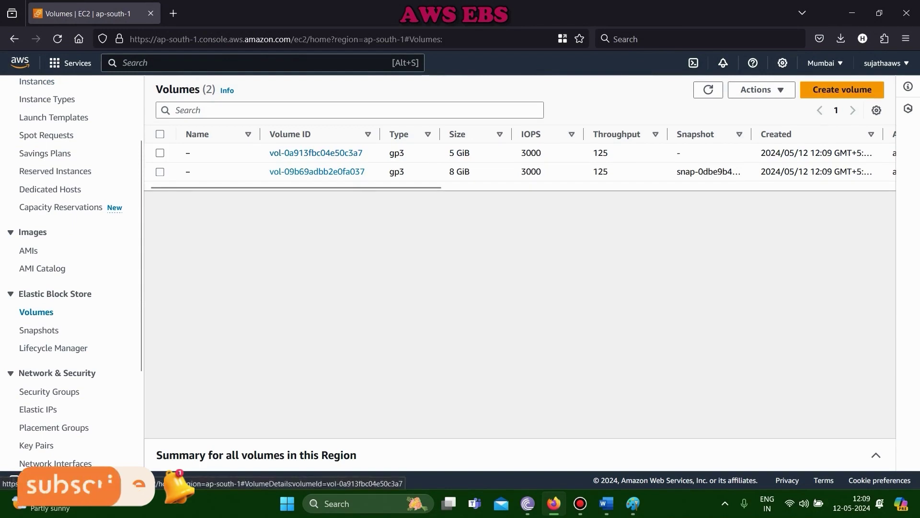
drag(268, 153, 607, 152)
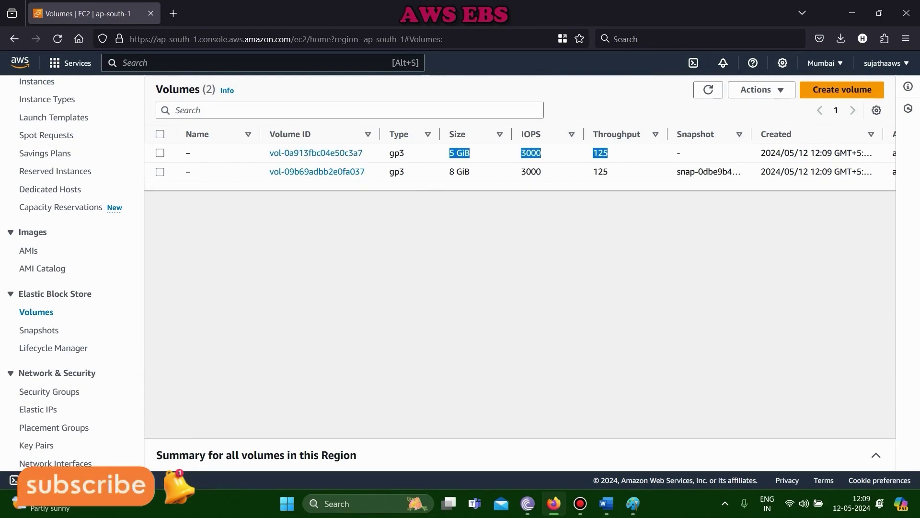
drag(449, 171, 607, 171)
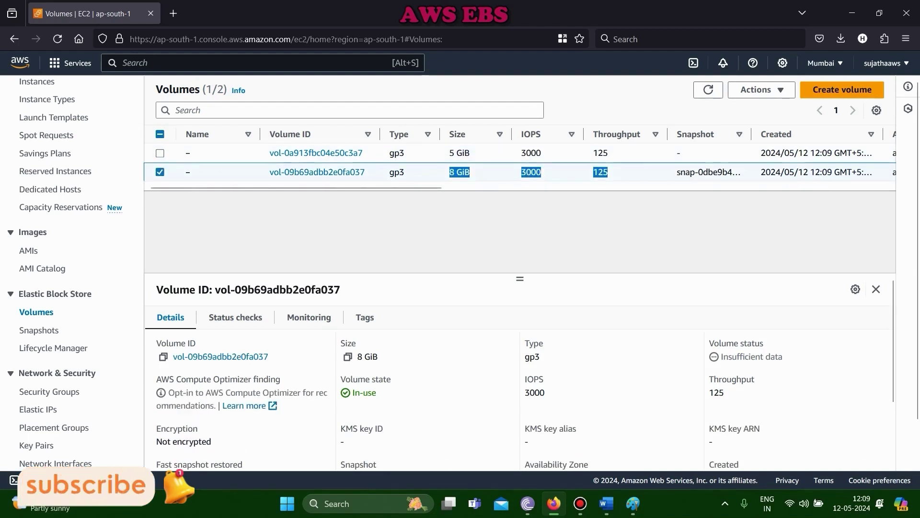
Step: Examine the volumes' availability zone and state, and select the 5 GiB volume
scroll(520, 159, right, 5)
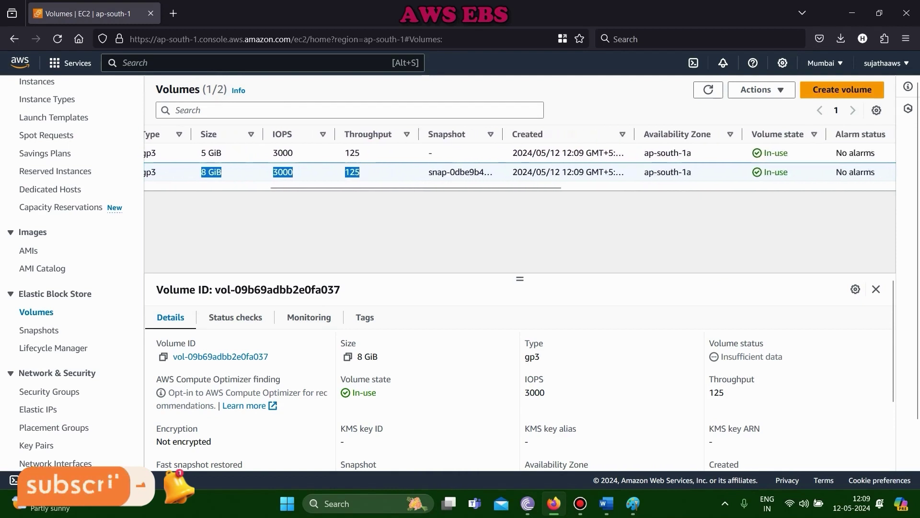
scroll(520, 158, right, 4)
scroll(520, 158, left, 5)
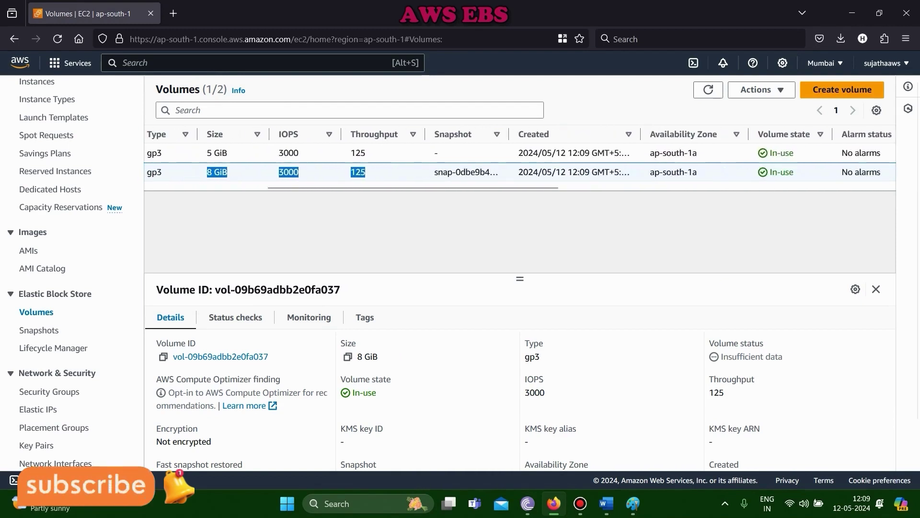
double_click(673, 152)
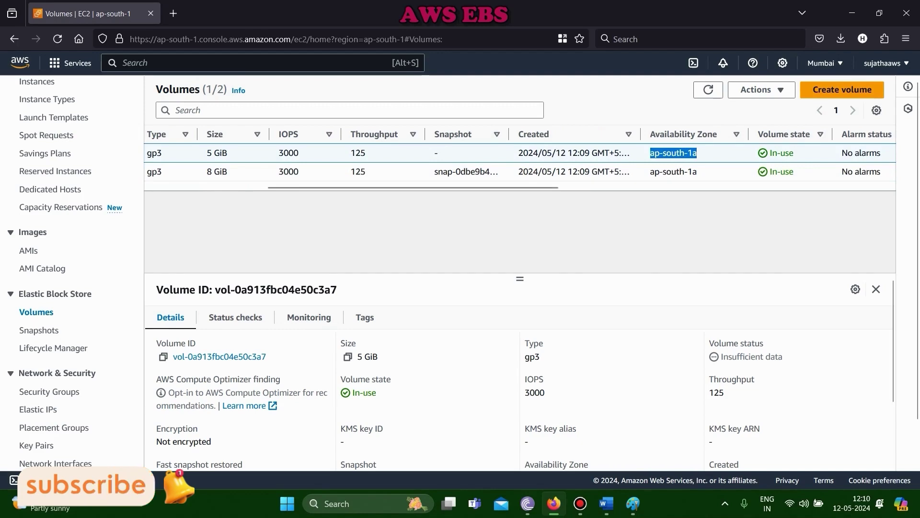
scroll(520, 158, left, 5)
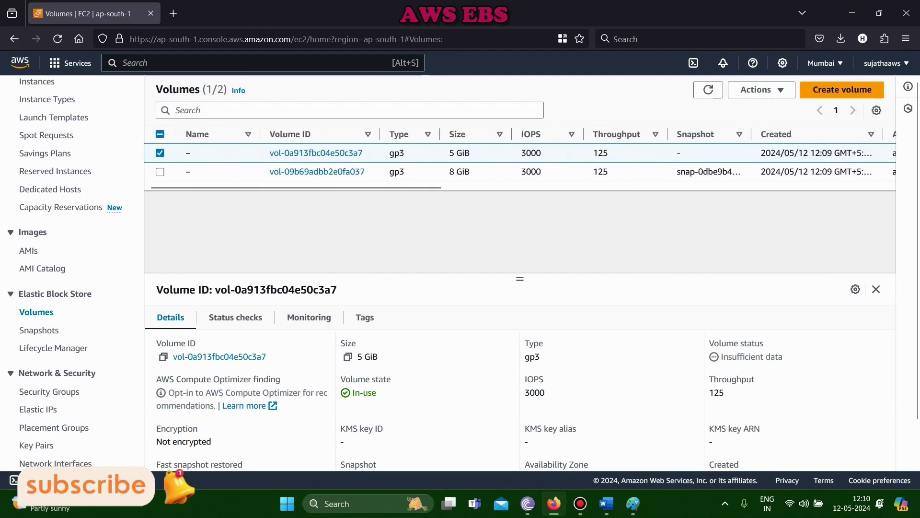
Step: Review the EBS volume diagram in Word, and return to the EC2 instances list in the browser
key(alt+Tab)
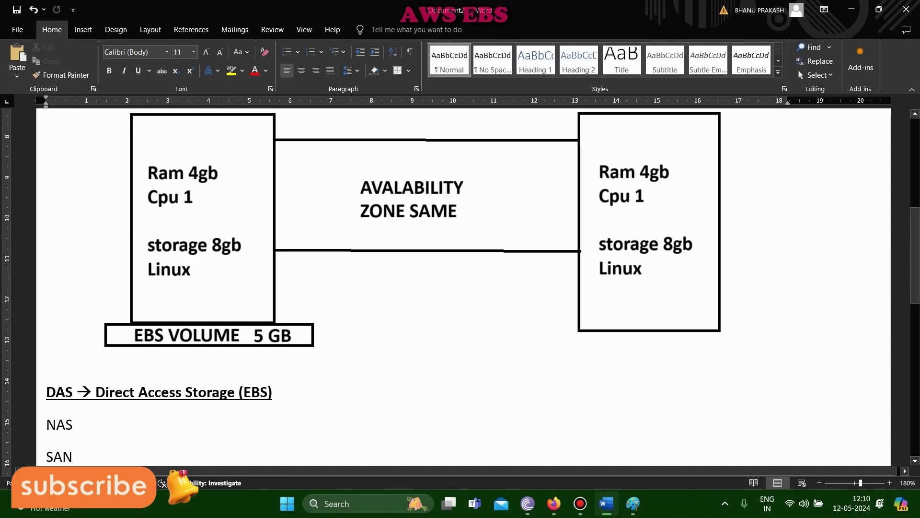
key(alt+Tab)
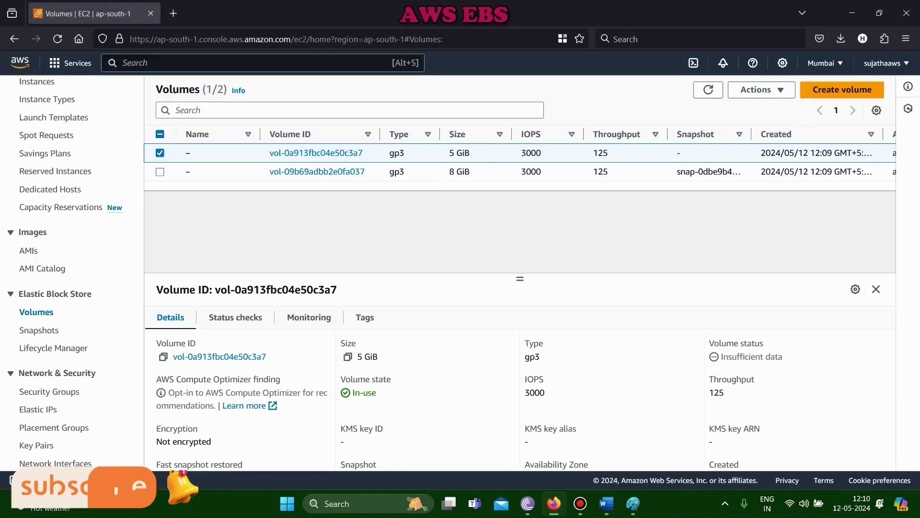
scroll(48, 191, up, 3)
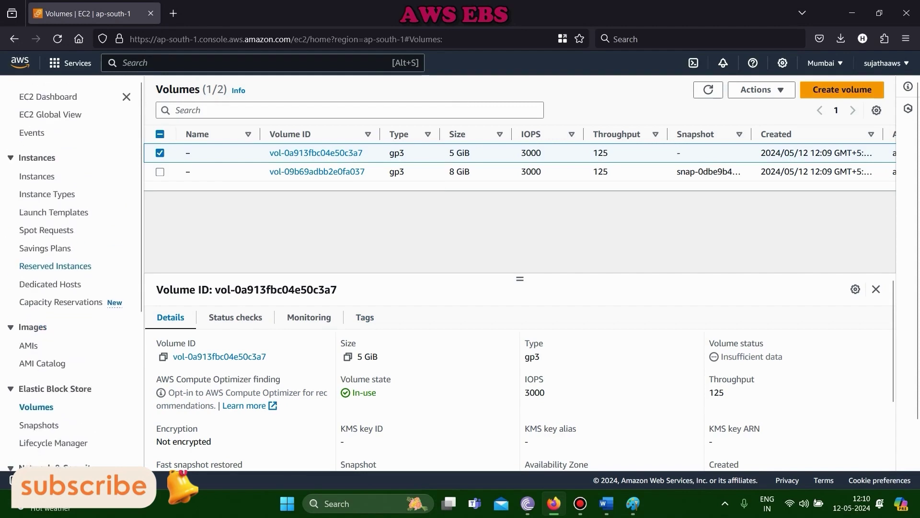
click(37, 173)
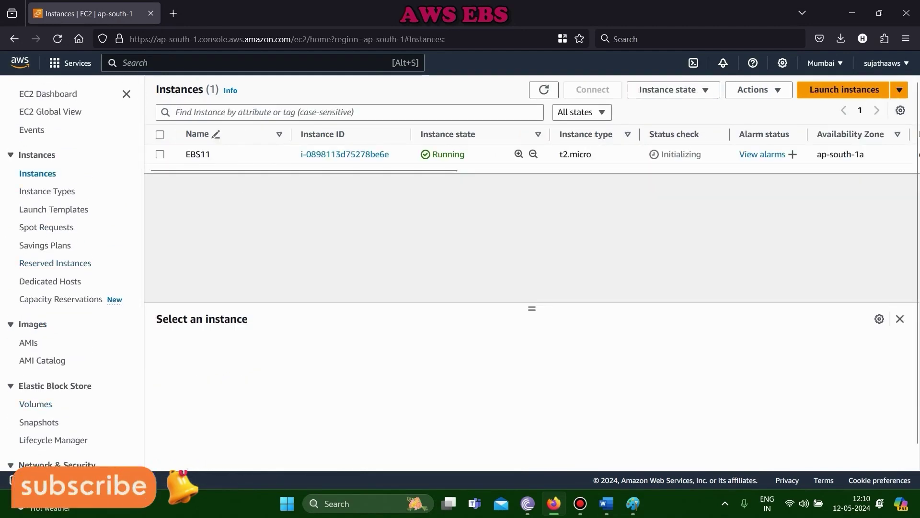
Step: In Word, write "We have linked ebs volume to our instance" below SAN, with "linked ebs" in bold and underlined
key(alt+Tab)
scroll(460, 287, down, 3)
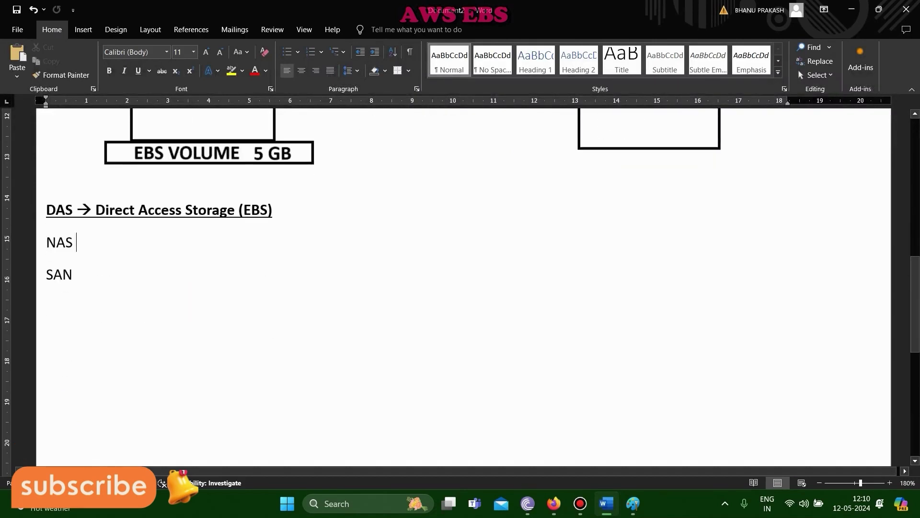
click(48, 306)
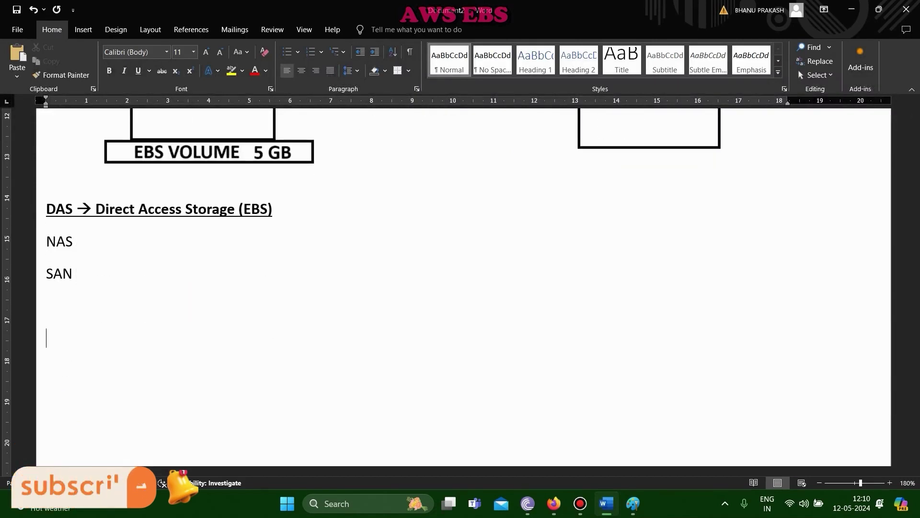
text(We have linked our )
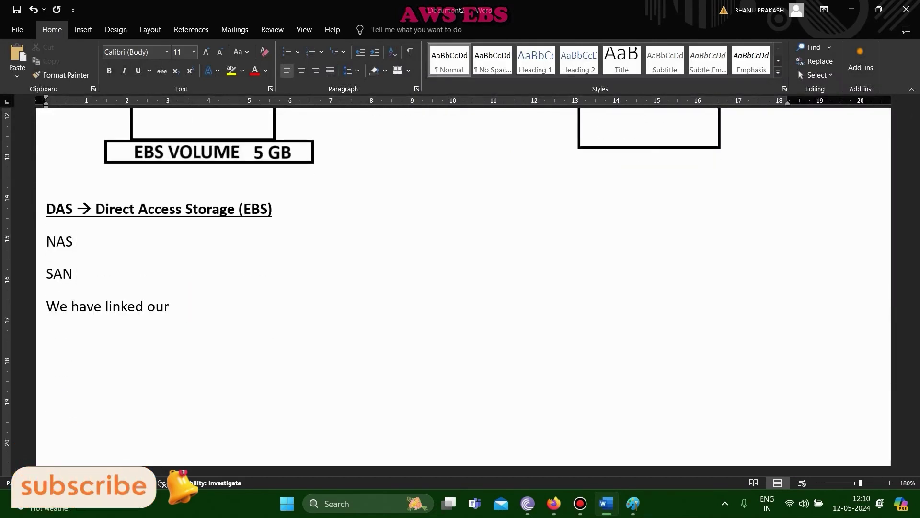
text(ebs volume to ou)
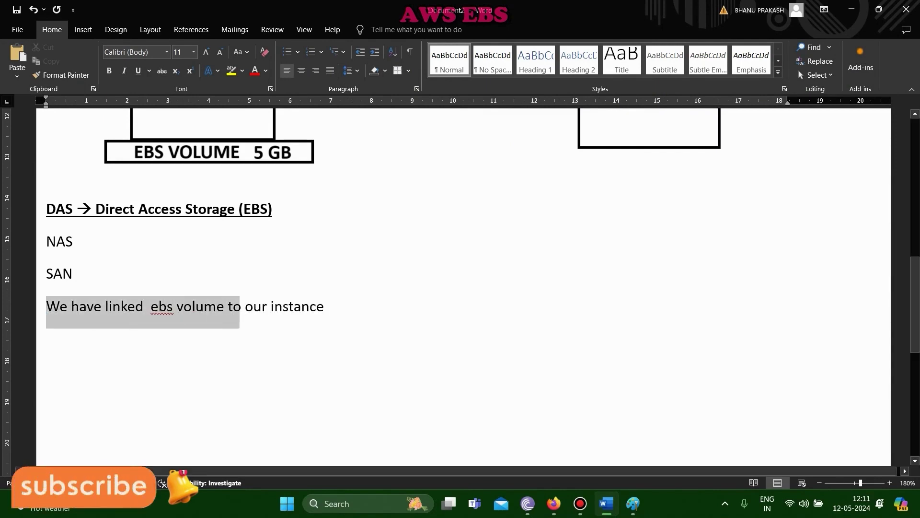
drag(239, 306, 338, 306)
click(317, 306)
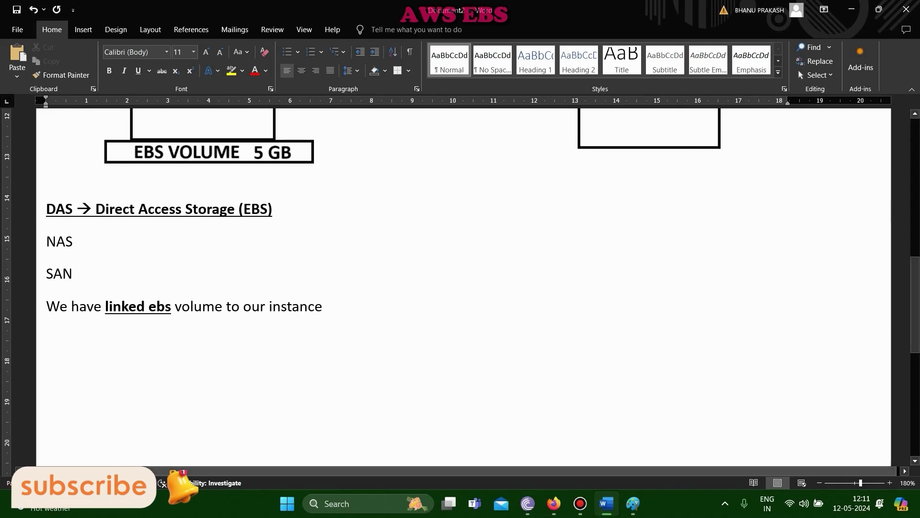
Step: Return to the EC2 console, open the SSH client connection details for instance EBS11 and copy the example ssh command
key(alt+Tab)
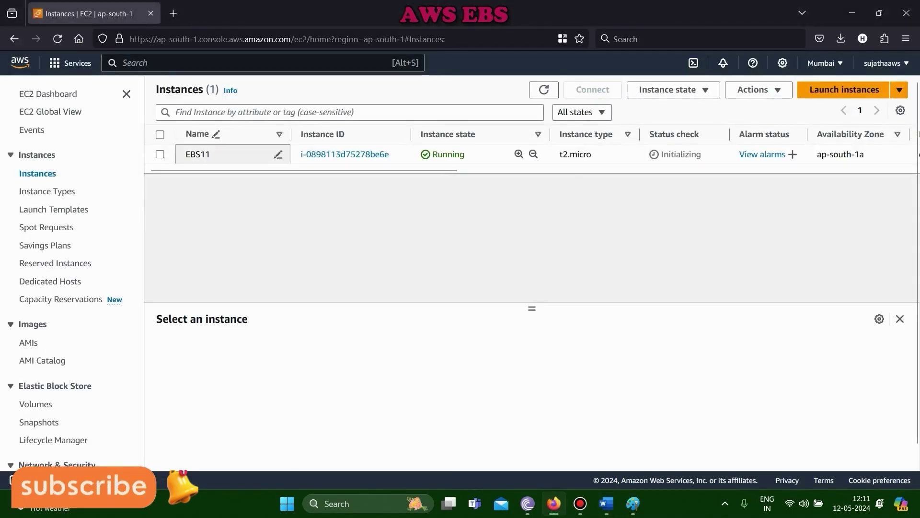
click(215, 154)
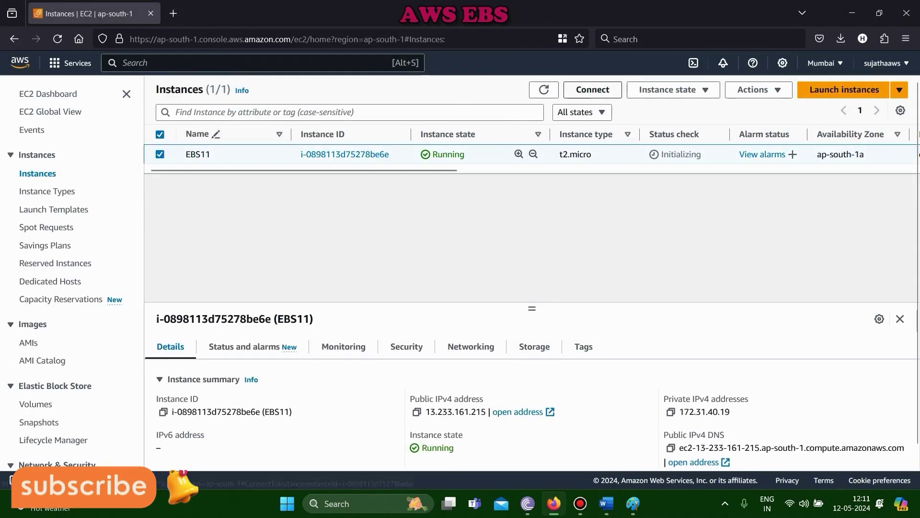
click(593, 90)
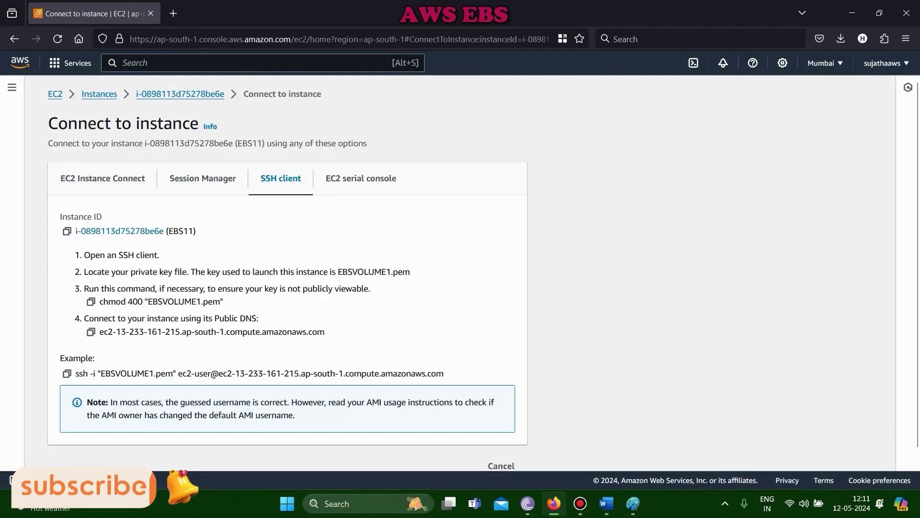
click(67, 373)
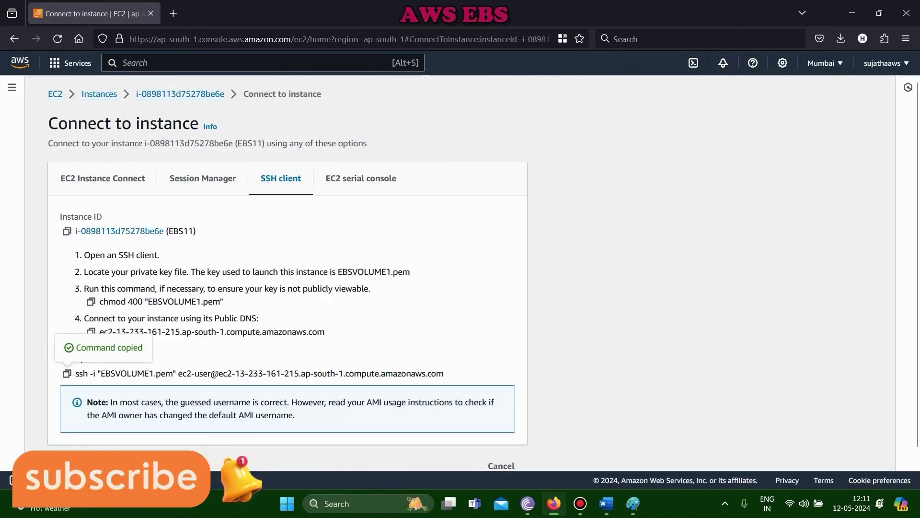
Step: Open Command Prompt for vctl as administrator and bring its empty prompt into view
key(super)
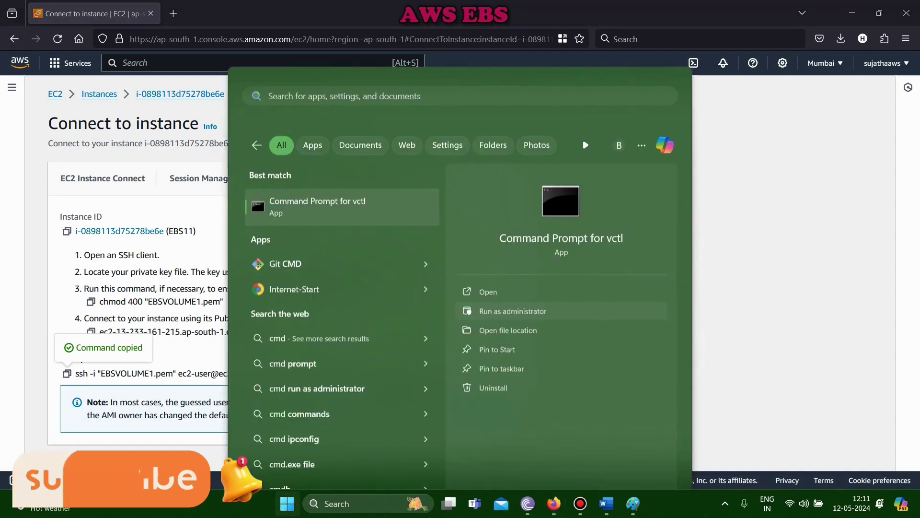
click(513, 311)
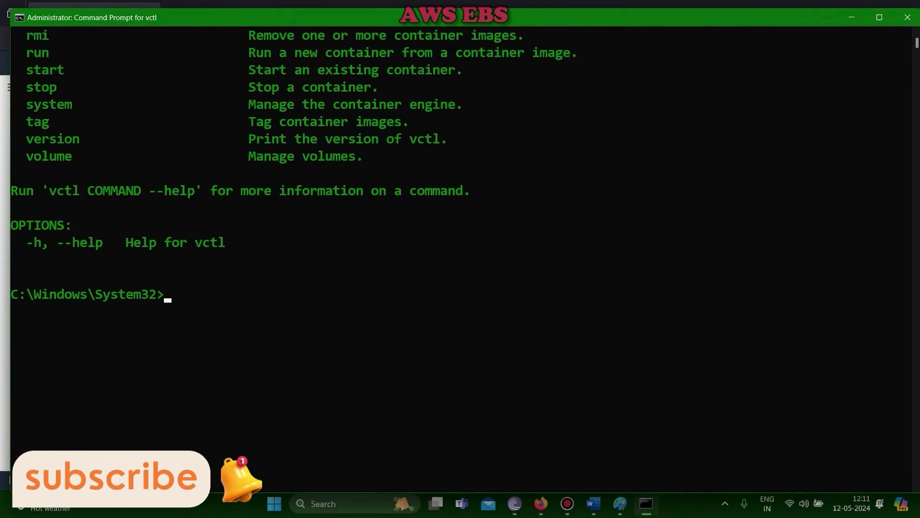
scroll(460, 259, down, 4)
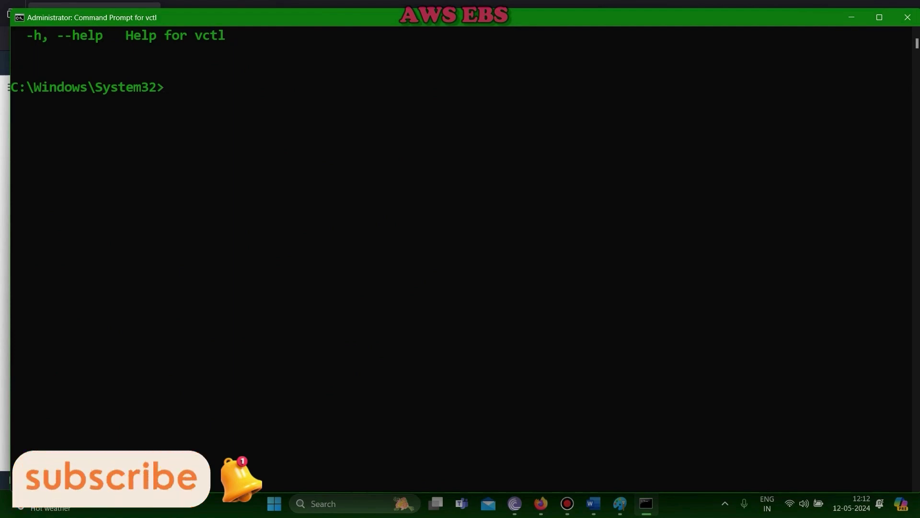
Step: Minimize Command Prompt and show the downloaded EBSVOLUME1.pem key file in its folder from the browser's downloads
click(852, 18)
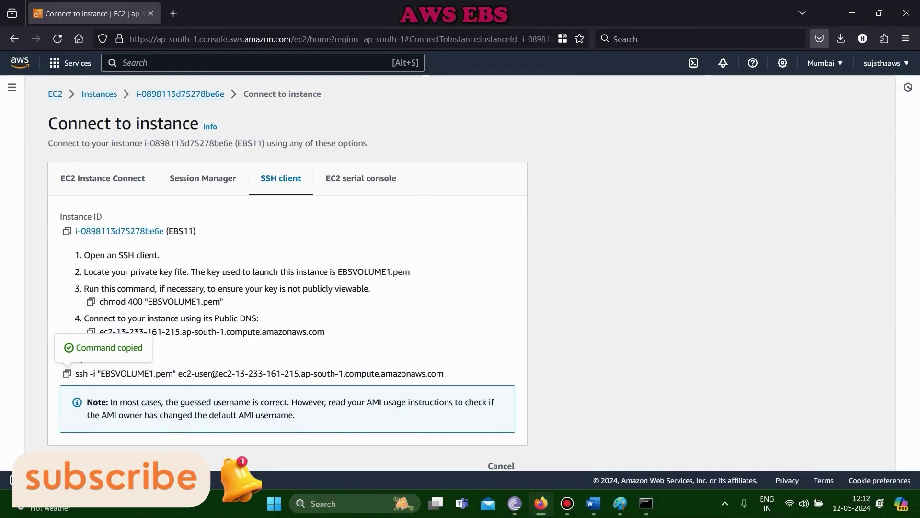
click(841, 39)
click(834, 68)
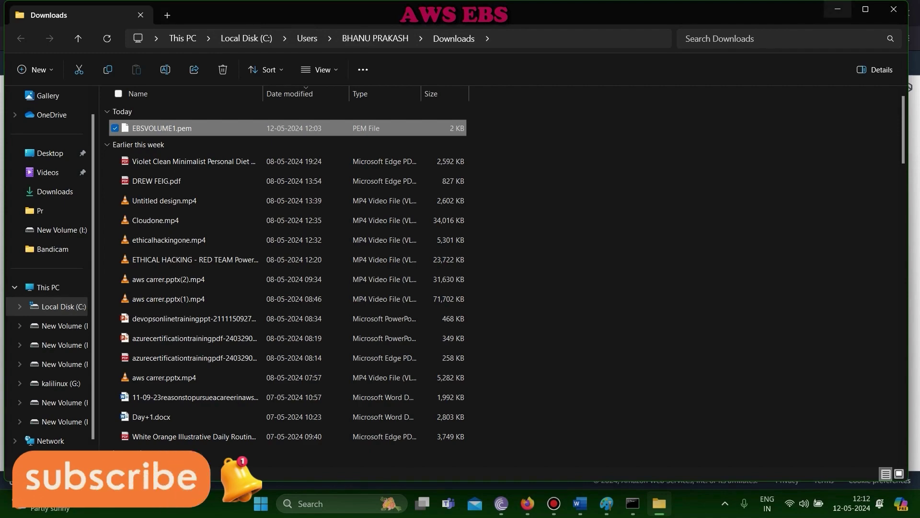
Step: Compare the location of EBSVOLUME1.pem in File Explorer with the current directory in Command Prompt
key(alt+Tab)
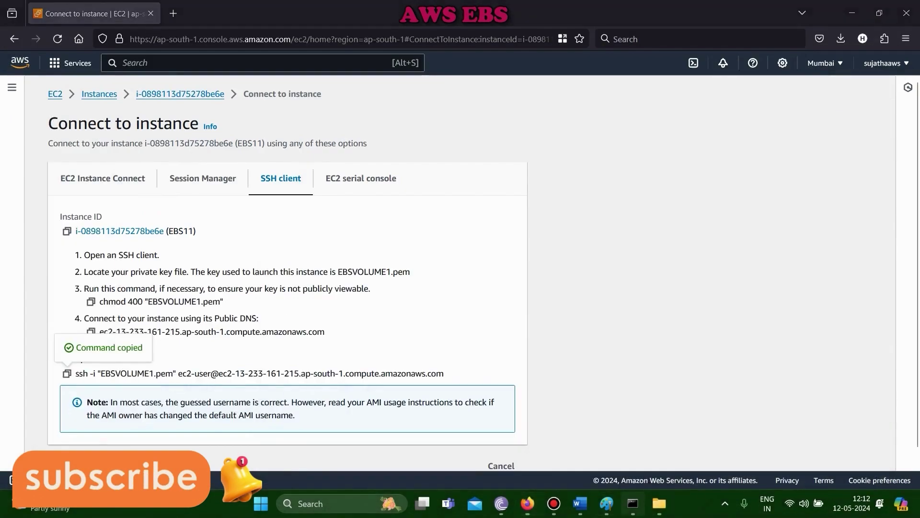
key(alt+Tab)
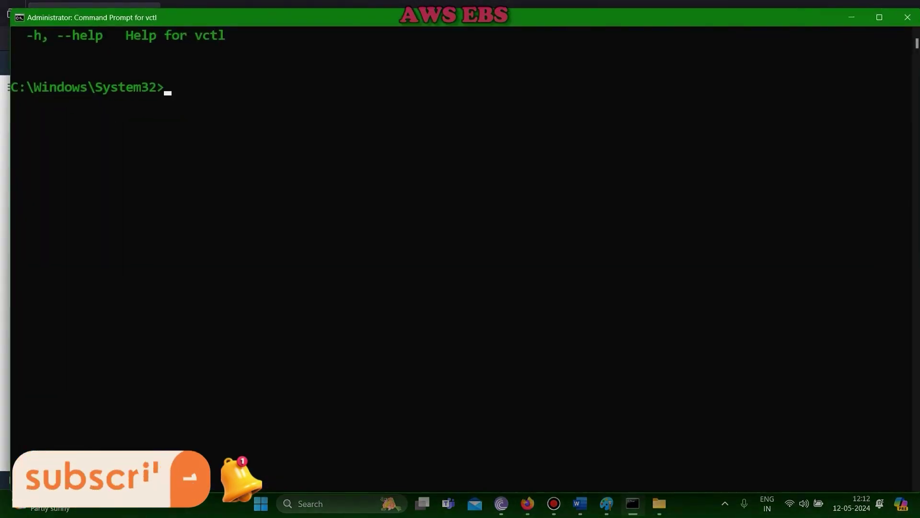
key(alt+Tab)
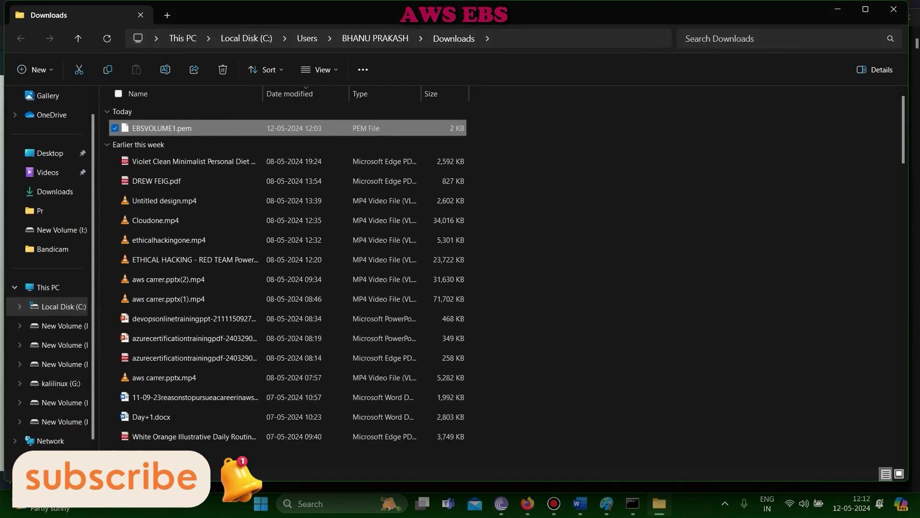
key(alt+Tab)
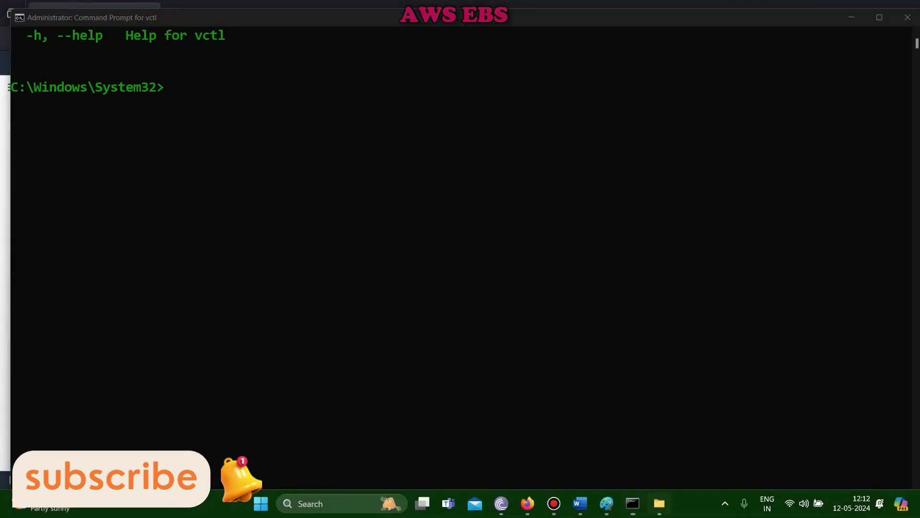
key(alt+Tab)
Step: Switch to Command Prompt, move up two directory levels to C:\ and list its contents with dir
key(alt+Tab)
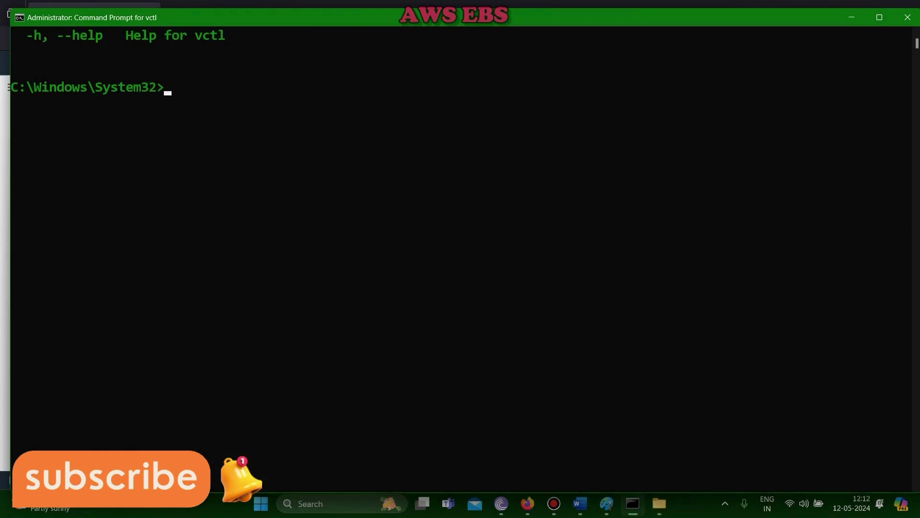
text(cd ..)
key(Return)
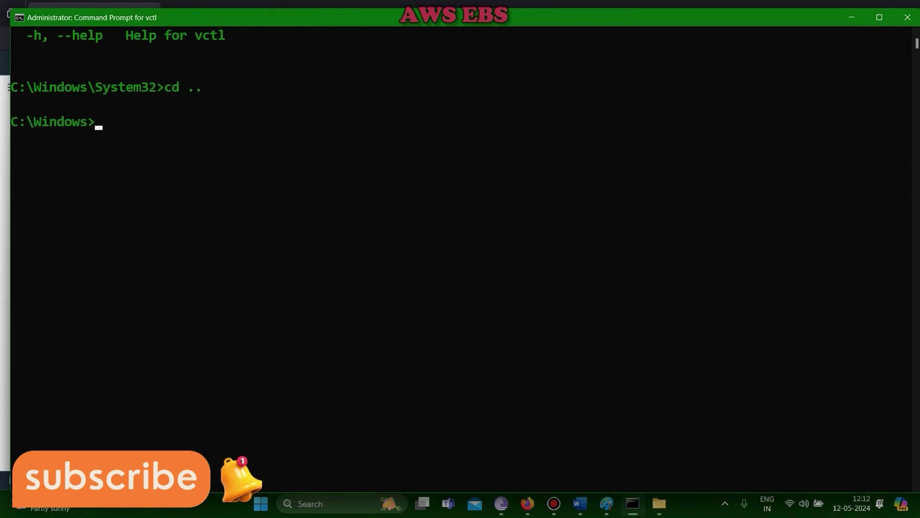
text(cd ..)
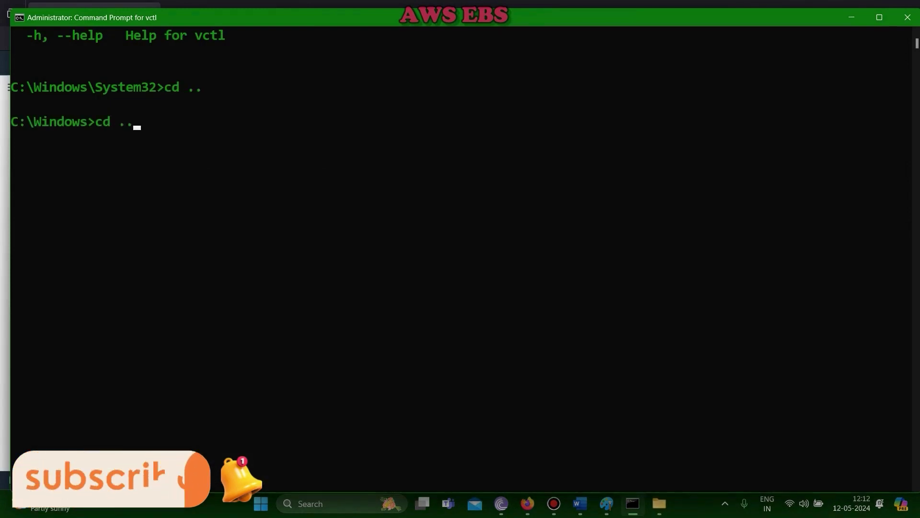
key(Return)
text(dir)
key(Return)
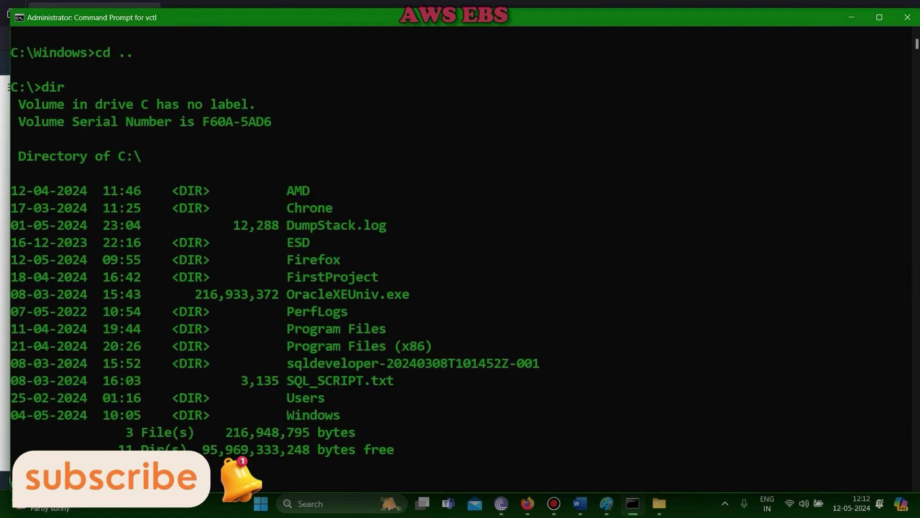
Step: Change into the Users directory and list its contents with dir
drag(286, 397, 410, 397)
scroll(460, 259, down, 4)
text(cd )
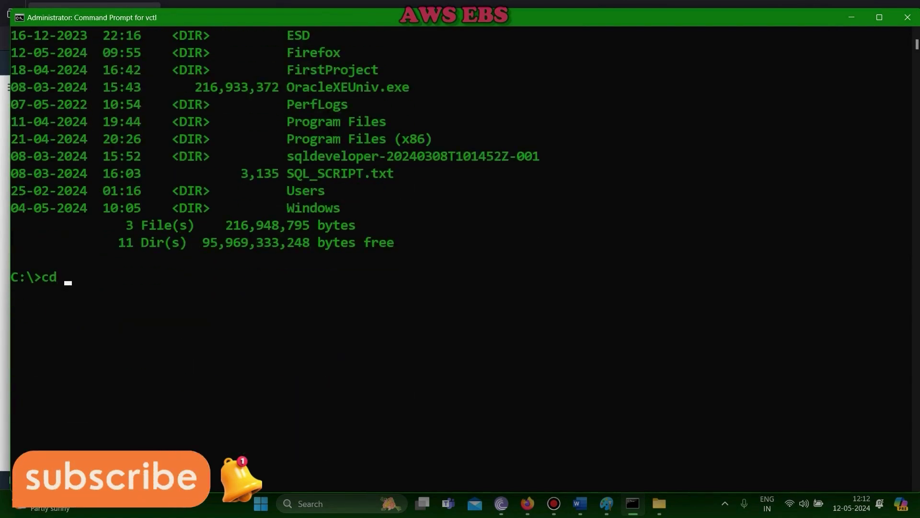
text(Users)
scroll(460, 259, up, 3)
key(Return)
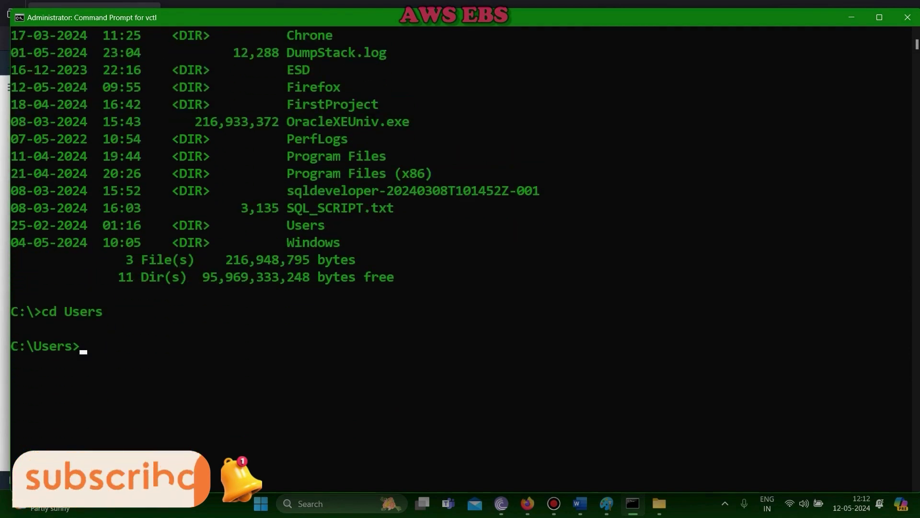
text(dir)
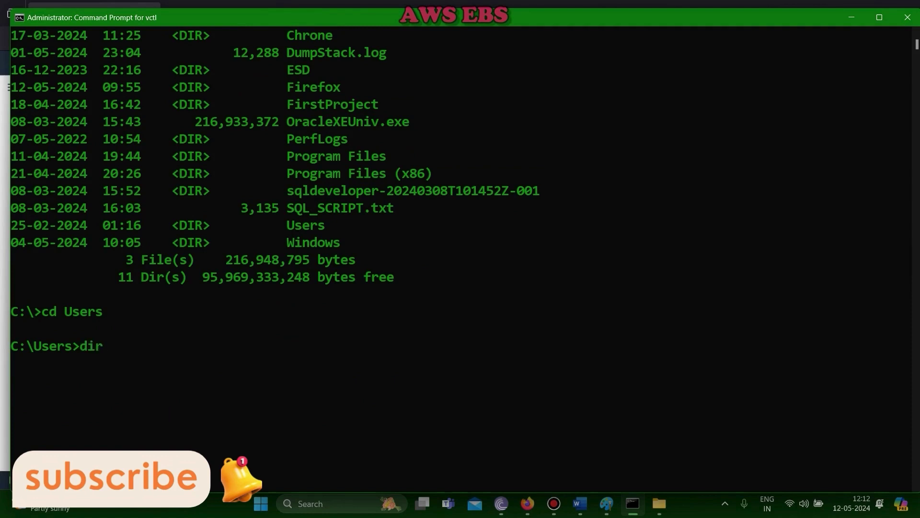
key(Return)
scroll(201, 199, down, 1)
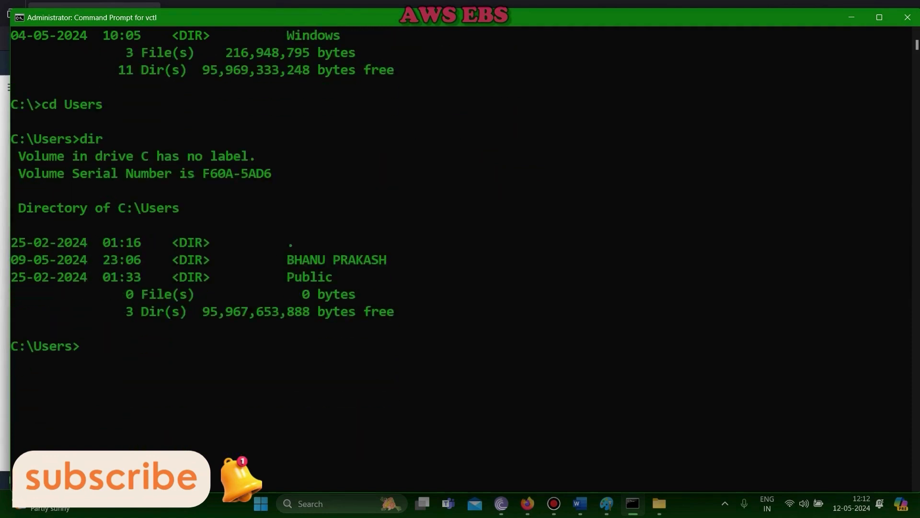
Step: Change into the personal user profile folder inside Users and list its contents with dir
drag(280, 259, 432, 259)
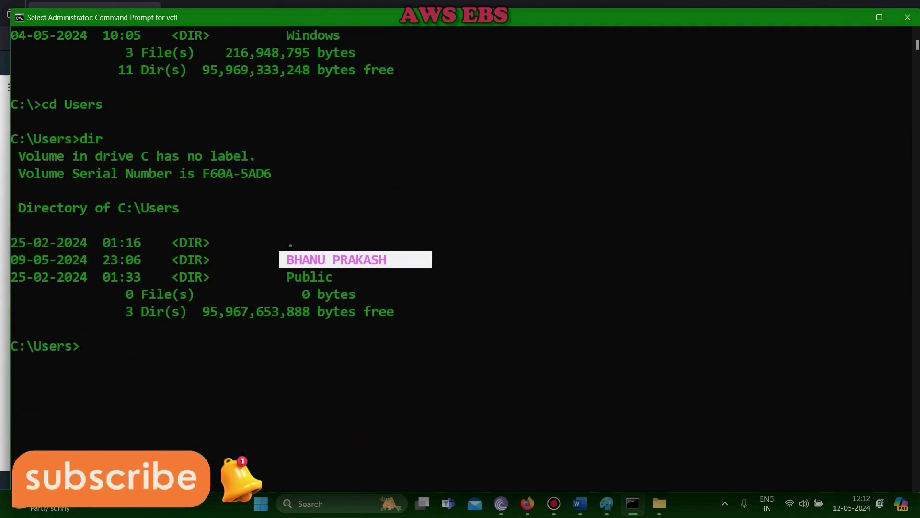
click(190, 345)
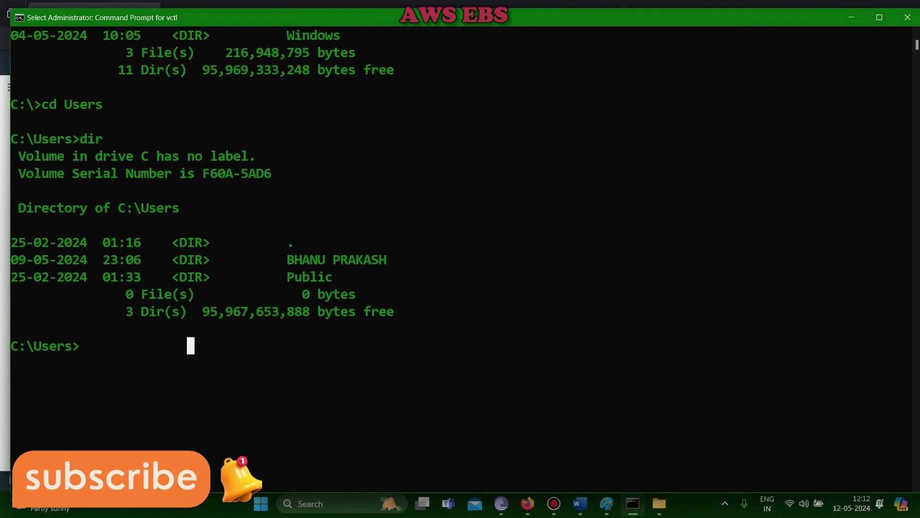
text(cd Bh)
key(Tab)
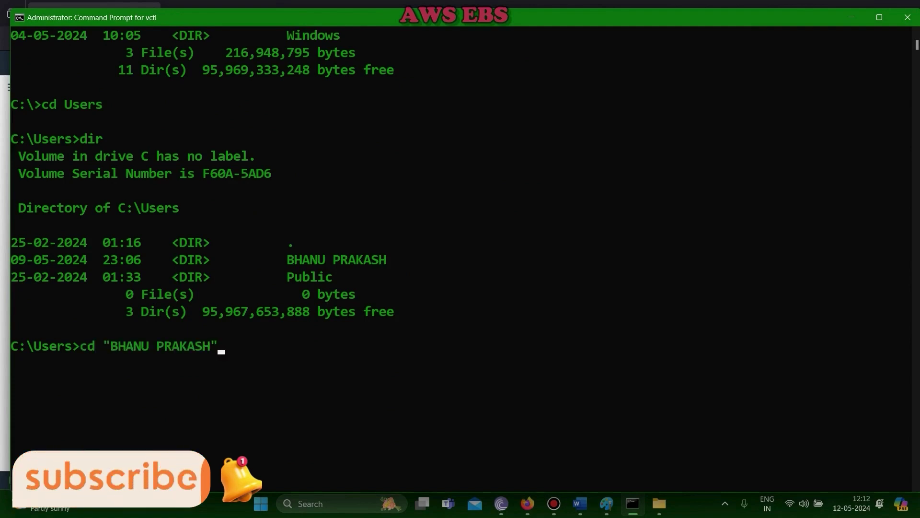
scroll(460, 240, up, 2)
key(Return)
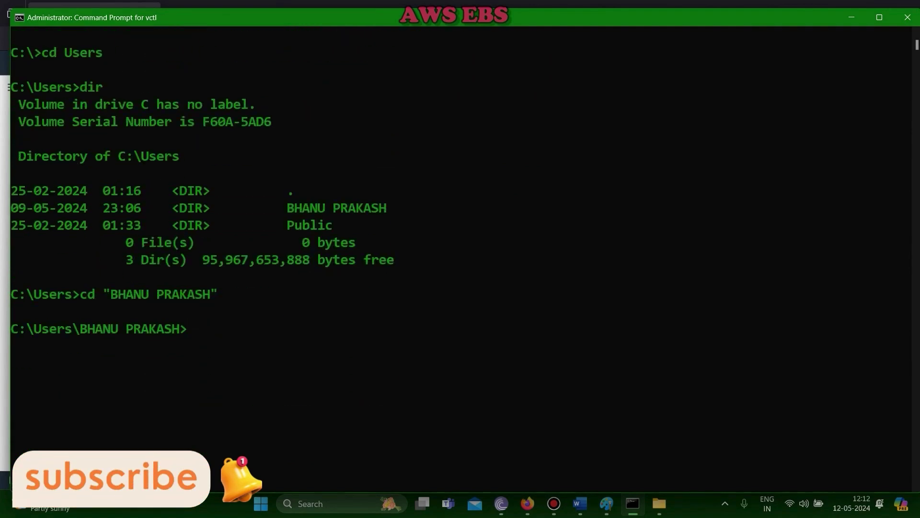
text(dir)
key(Return)
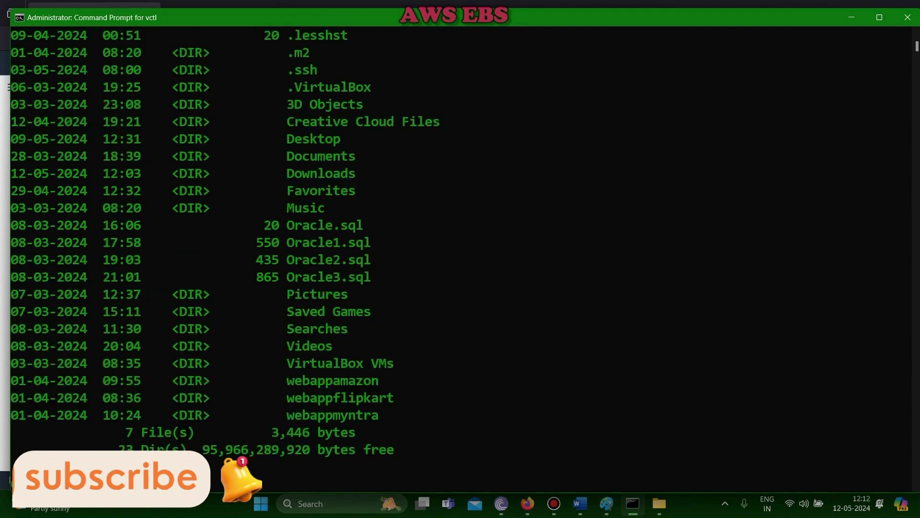
Step: Change into the Downloads directory of the user profile and list its files with dir
click(275, 173)
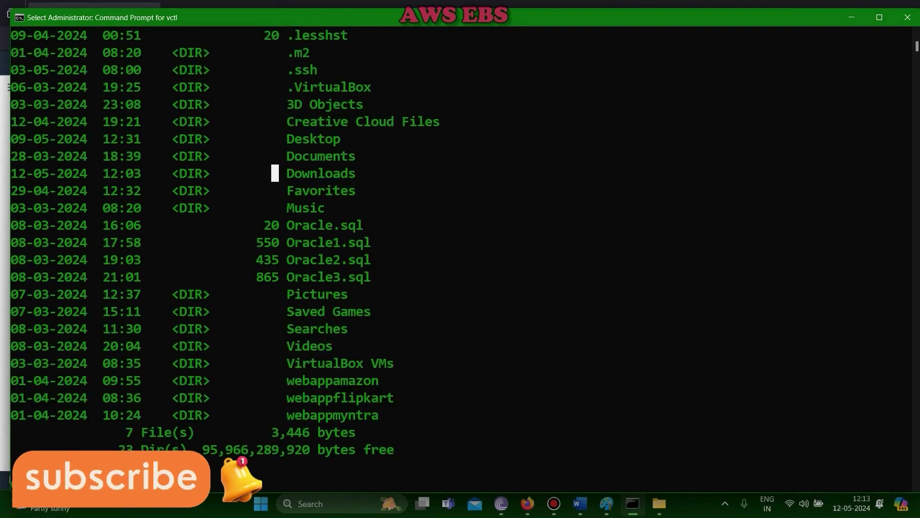
drag(274, 173, 402, 190)
click(274, 276)
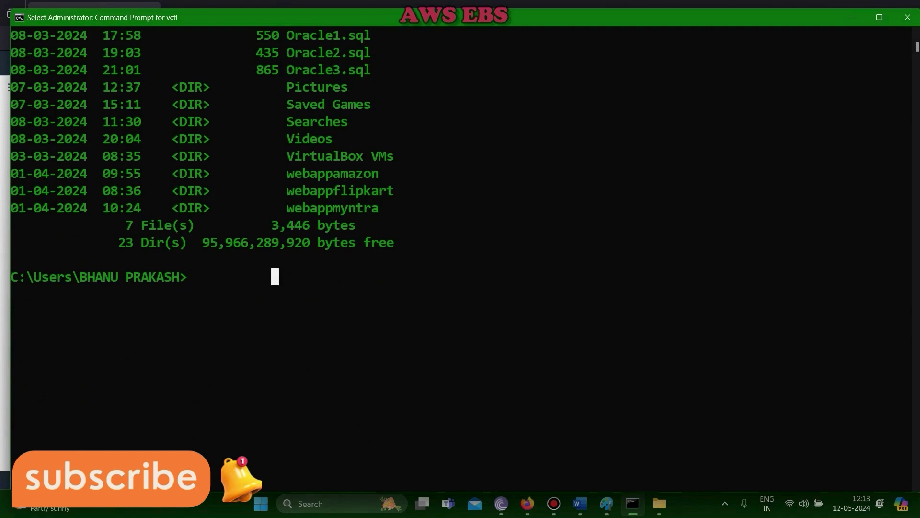
key(Escape)
text(cd )
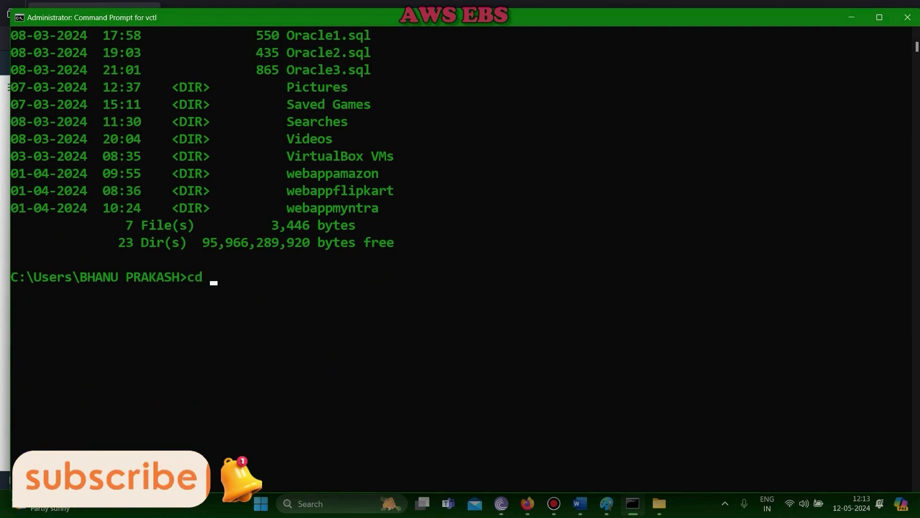
text(Down)
key(Return)
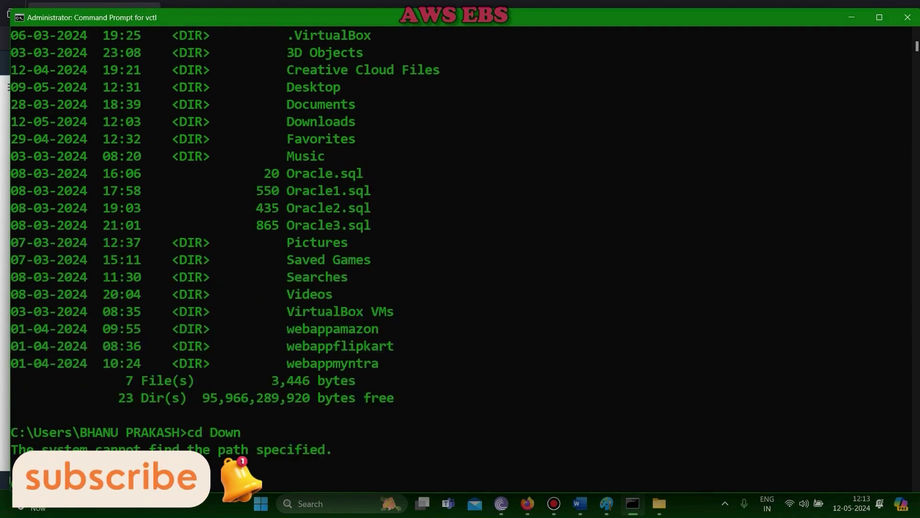
text(cd Downloads)
key(Return)
text(dir)
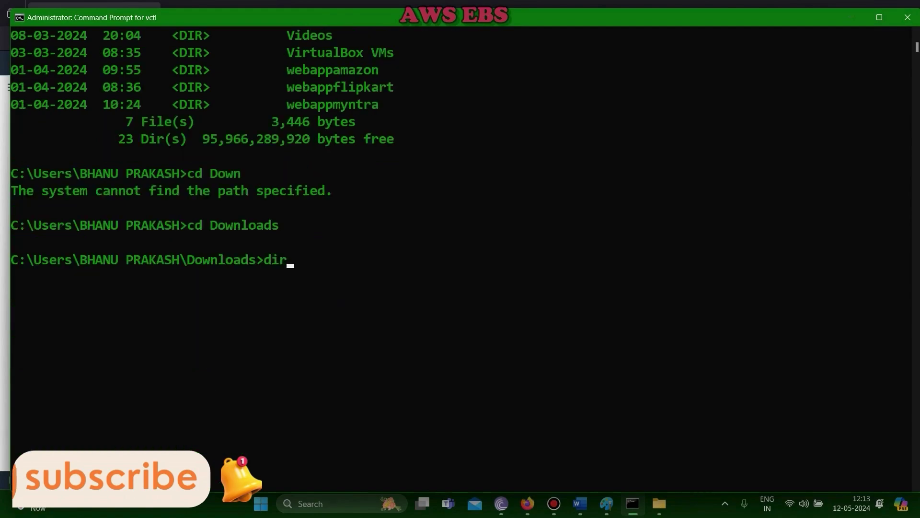
key(Return)
Step: Examine the Downloads directory listing for the EBSVOLUME1.pem key file and highlight its name
scroll(460, 258, up, 20)
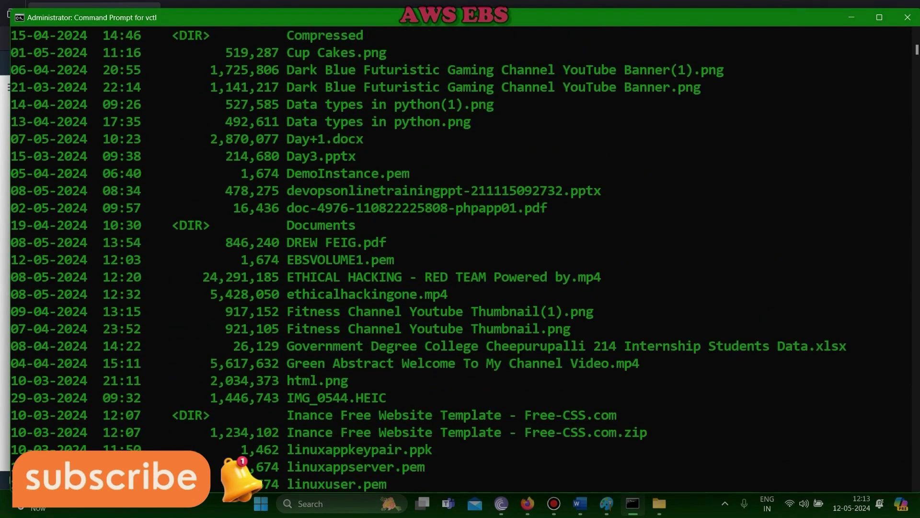
scroll(460, 259, up, 8)
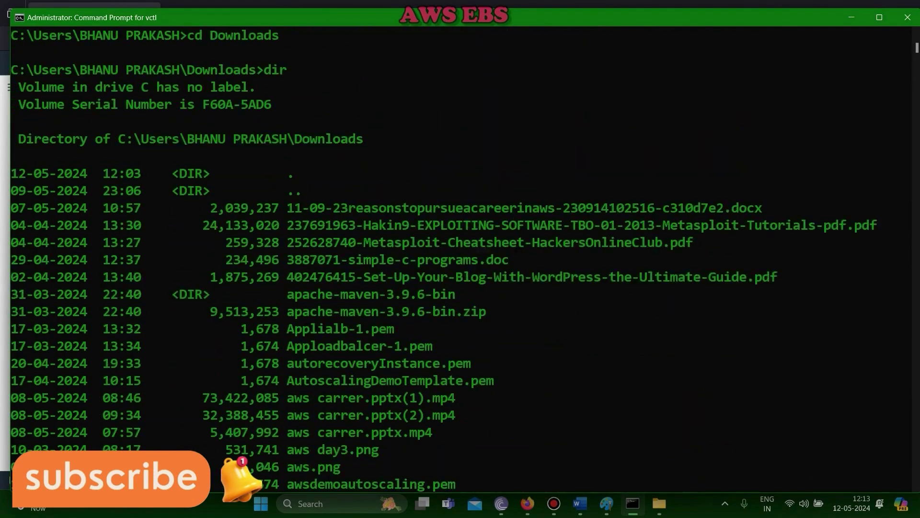
scroll(460, 259, down, 2)
scroll(460, 259, down, 10)
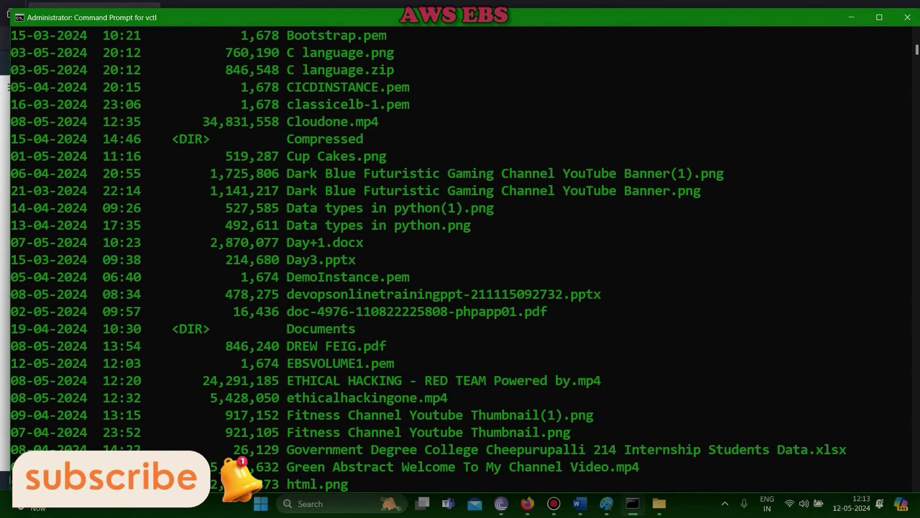
scroll(460, 259, down, 9)
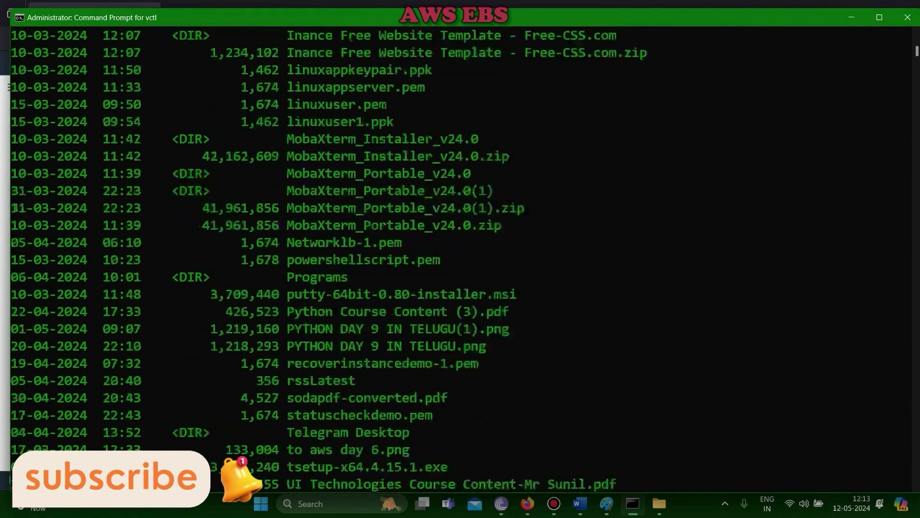
key(alt+Tab)
key(alt+Tab)
scroll(460, 259, up, 13)
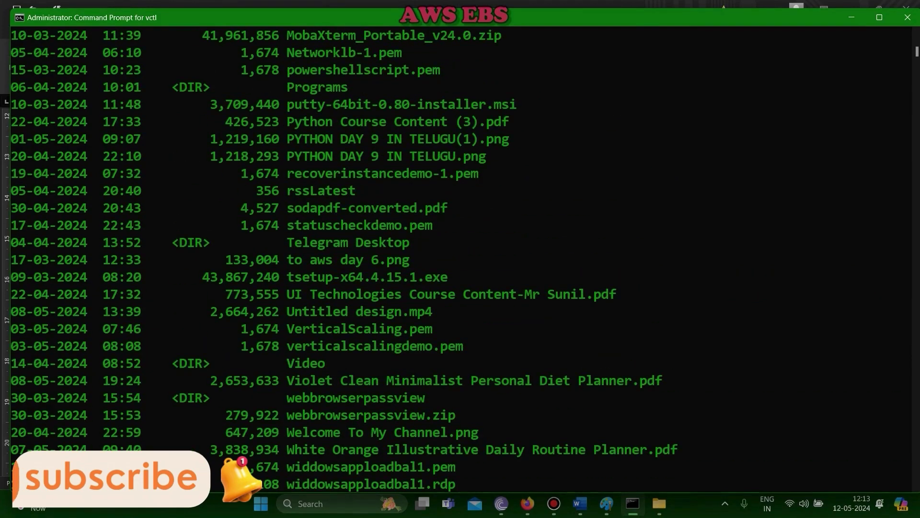
scroll(460, 258, up, 3)
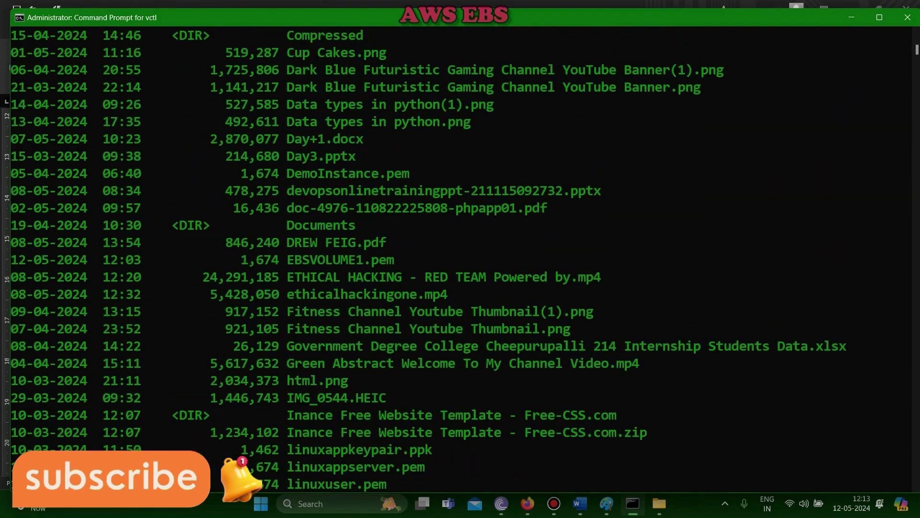
drag(287, 260, 417, 259)
scroll(417, 259, down, 5)
scroll(460, 215, down, 15)
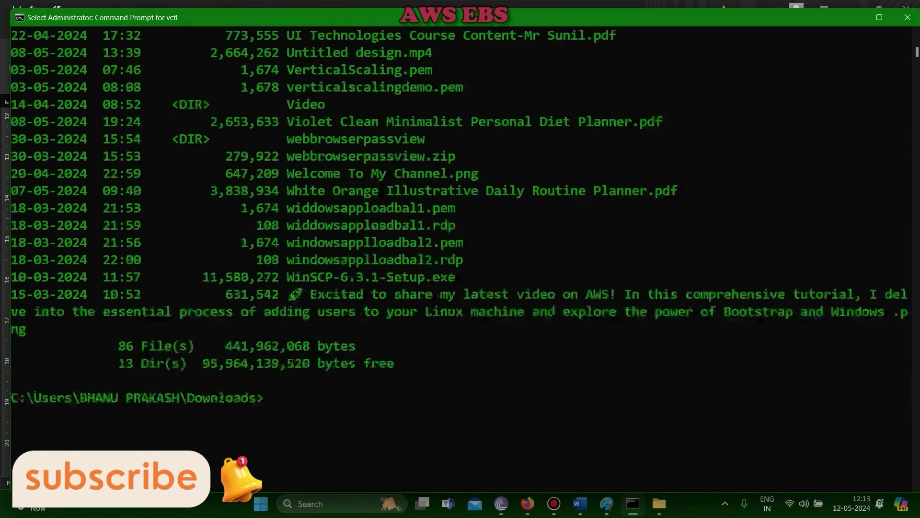
key(ctrl+c)
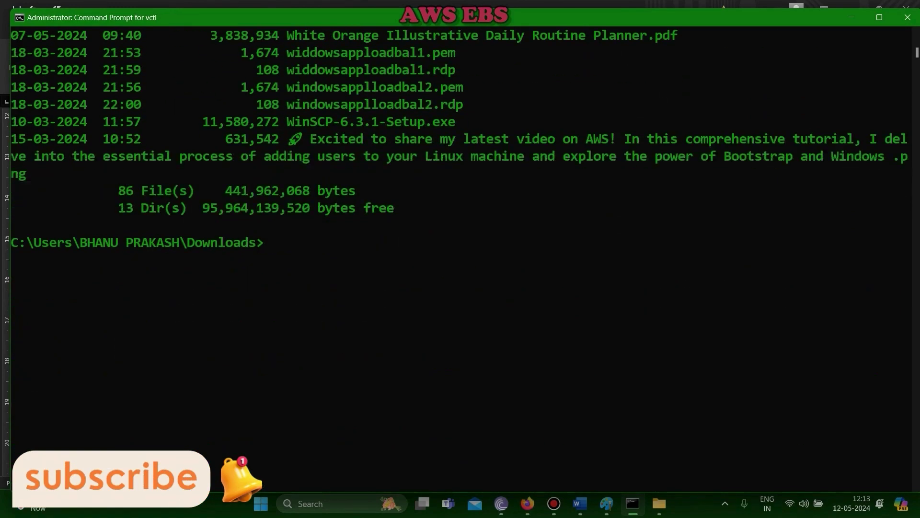
key(ctrl+v)
key(BackSpace)
key(BackSpace)
key(BackSpace)
key(BackSpace)
key(BackSpace)
key(BackSpace)
key(BackSpace)
key(BackSpace)
key(BackSpace)
key(BackSpace)
key(BackSpace)
key(BackSpace)
key(BackSpace)
key(BackSpace)
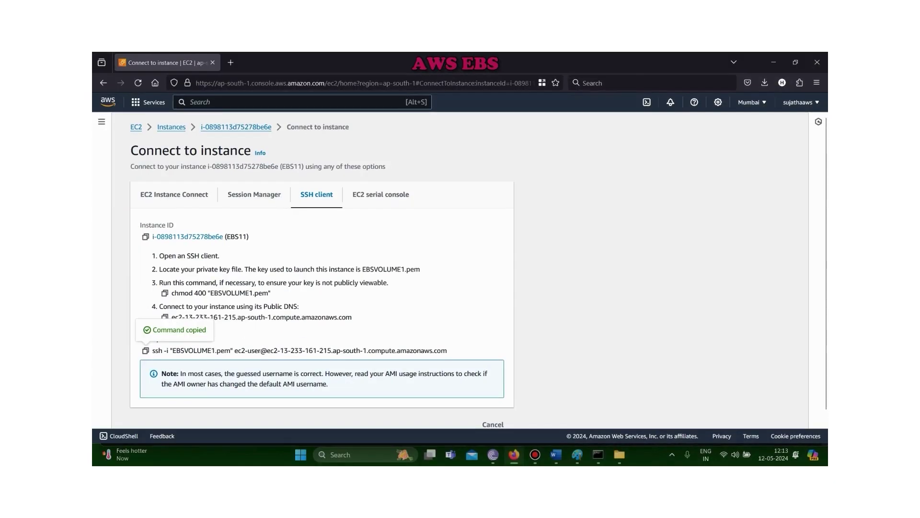
Step: Return to Command Prompt, run the copied ssh command with EBSVOLUME1.pem for instance EBS11 and answer yes to continue connecting
key(alt+Tab)
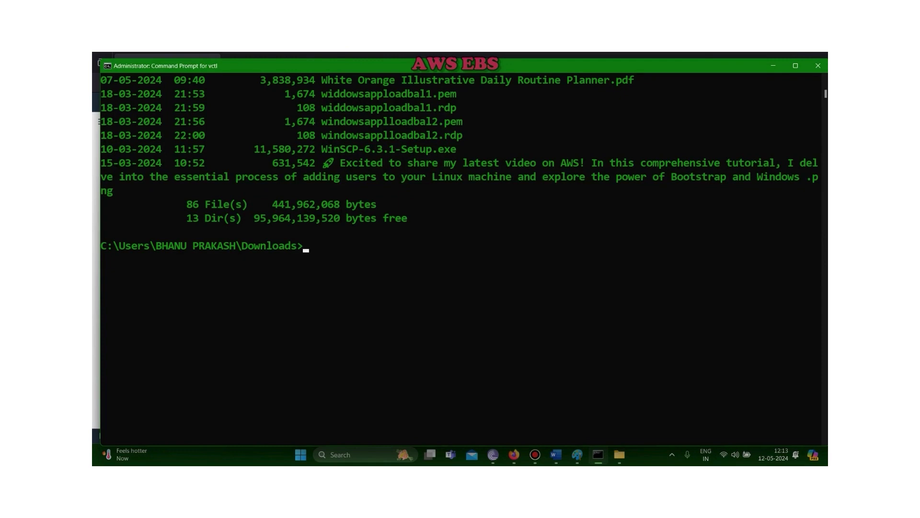
key(ctrl+v)
key(Return)
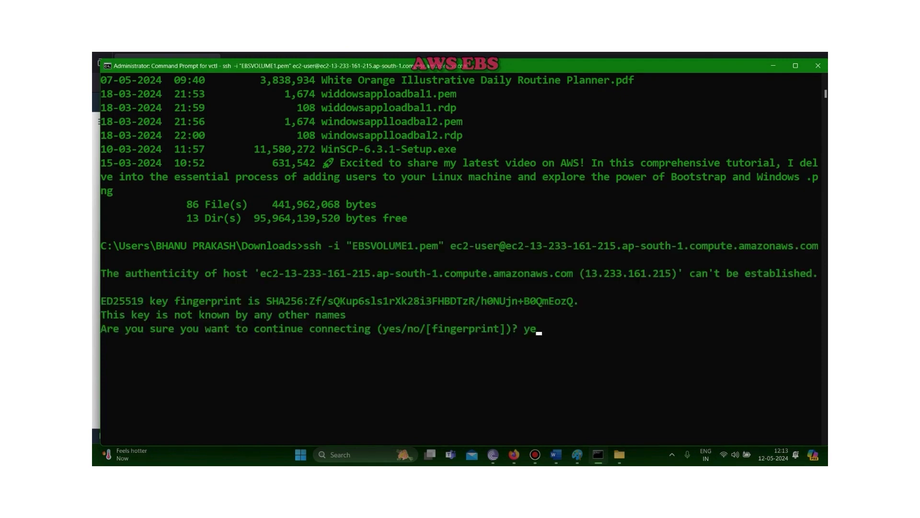
text(yes)
key(Return)
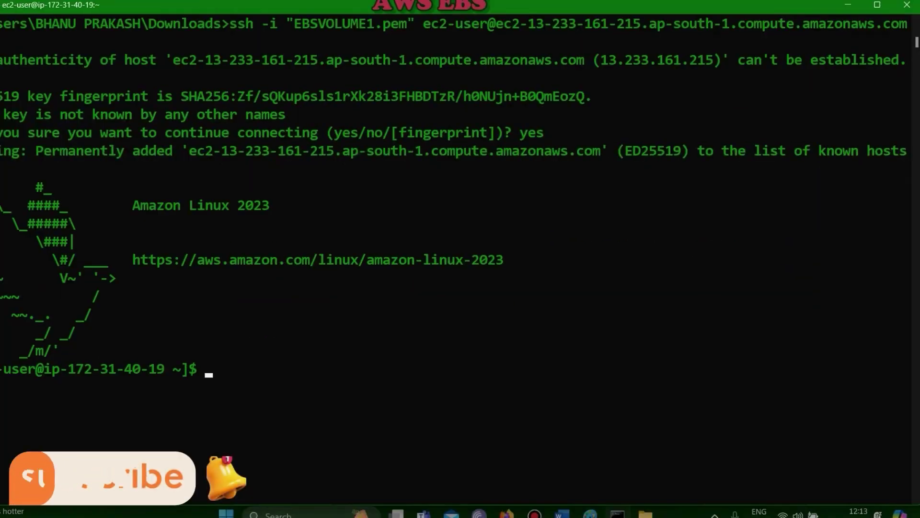
Step: List the instance's mounted filesystems with their types and human-readable sizes using df -hT
drag(100, 287, 217, 411)
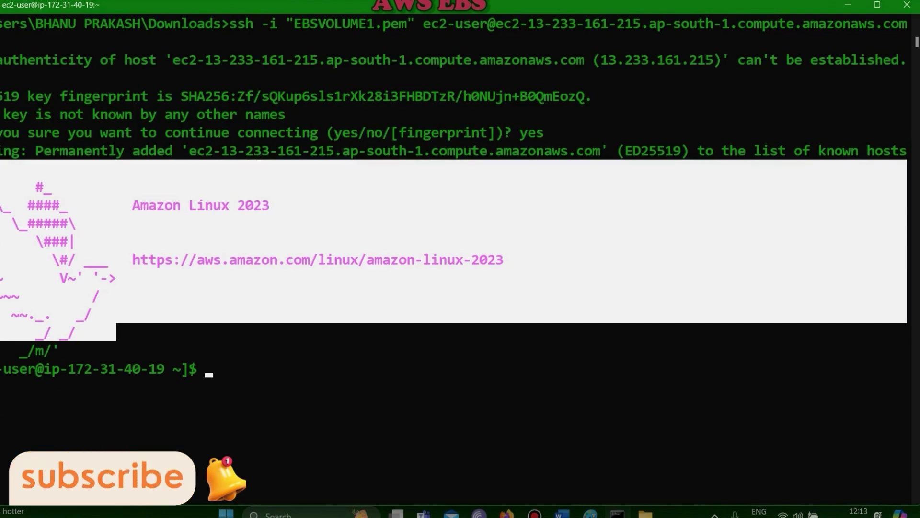
text(df )
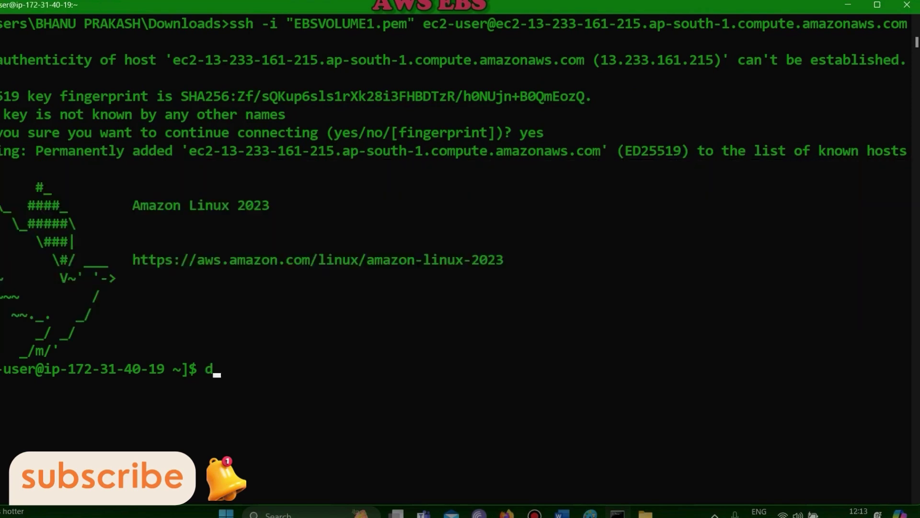
text(-hT)
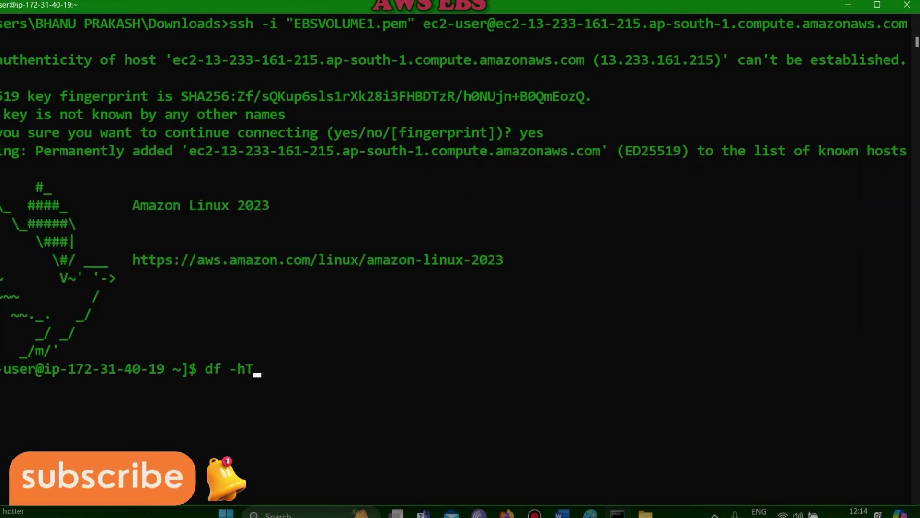
key(Return)
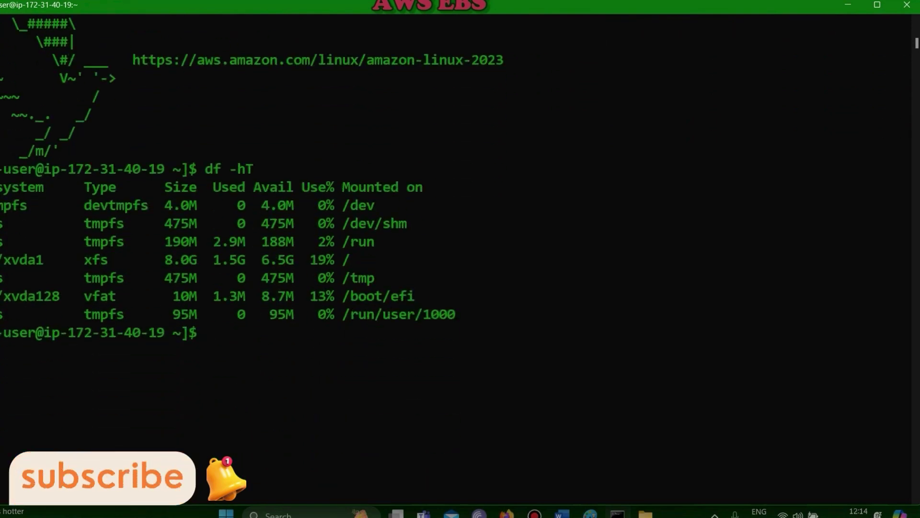
Step: Switch to the Word notes and add "df -hT (disk free human readble type" on the line below the linked ebs sentence
key(alt+Tab)
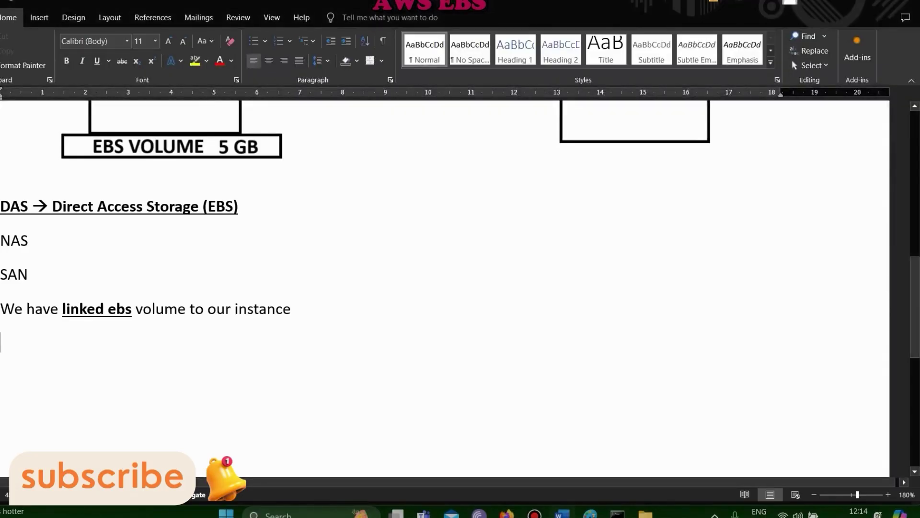
text(Df)
key(BackSpace)
key(BackSpace)
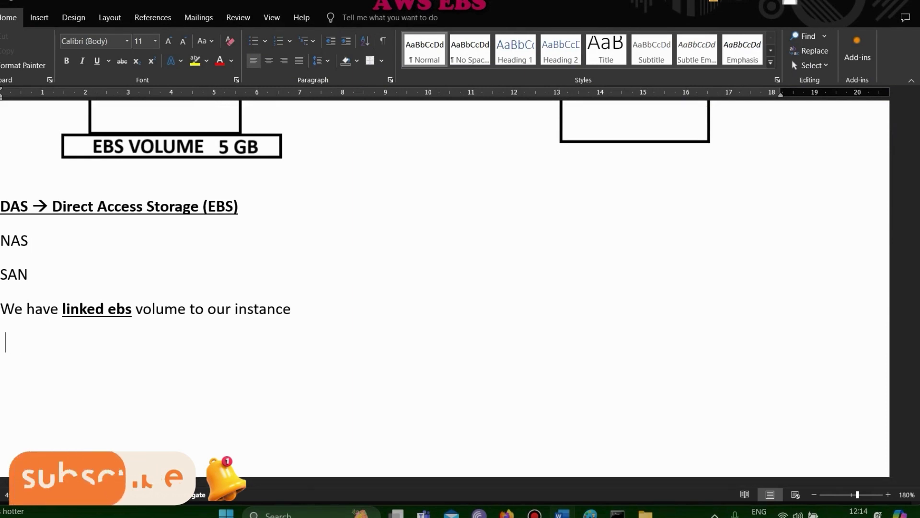
text(DF)
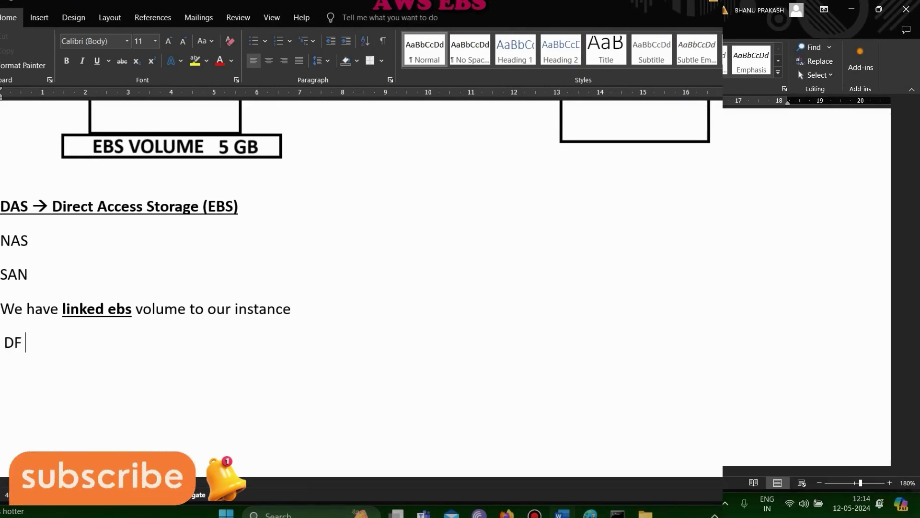
key(BackSpace)
key(BackSpace)
text(f -hT)
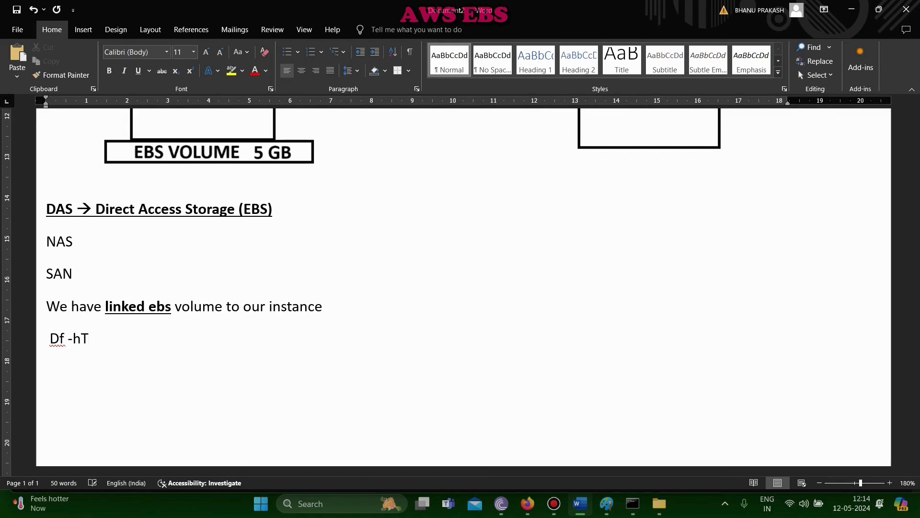
key(ctrl+z)
text(isk free)
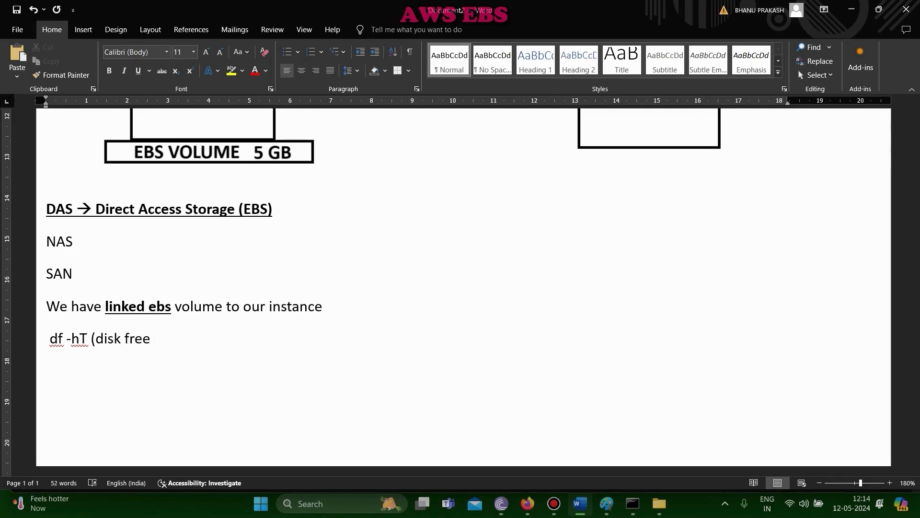
text(, human readble )
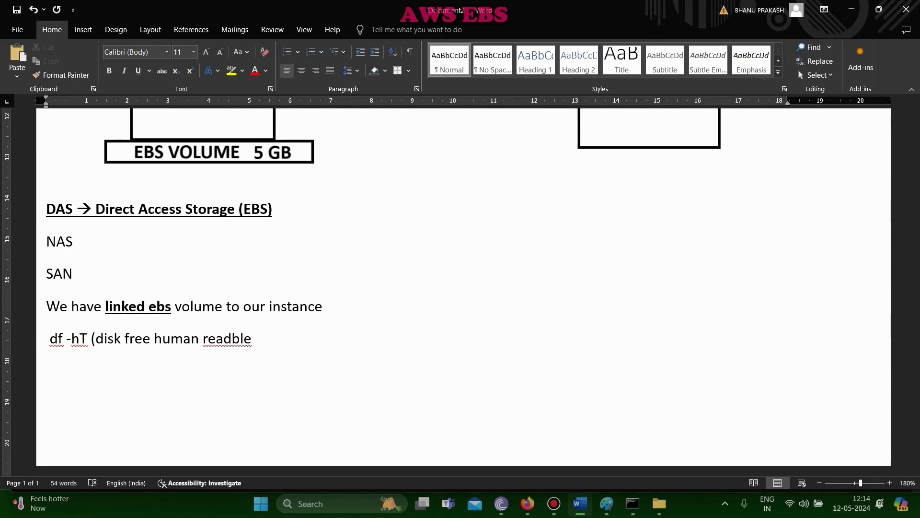
text(type)
Step: Separate the terms of the df -hT explanation with commas and correct the misspelled word to "readable"
click(151, 338)
text(,)
click(157, 338)
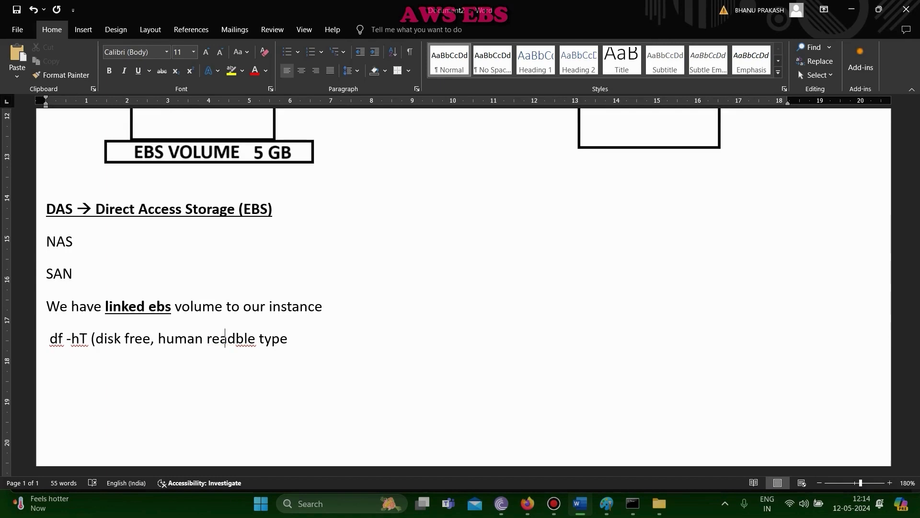
key(BackSpace)
key(BackSpace)
key(Delete)
key(Delete)
key(Delete)
text(adable,)
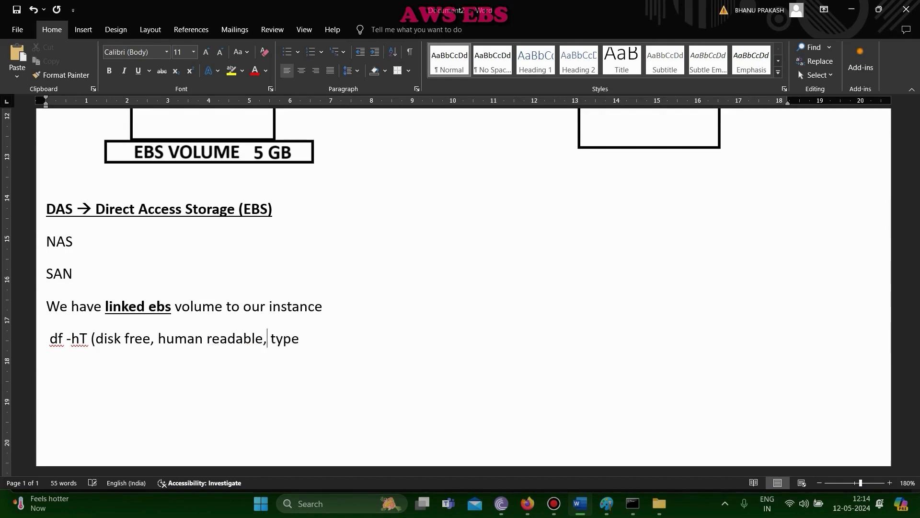
Step: Close the parenthesis after "type" and make the whole df -hT line bold
key(End)
text())
key(shift+Home)
key(ctrl+b)
key(End)
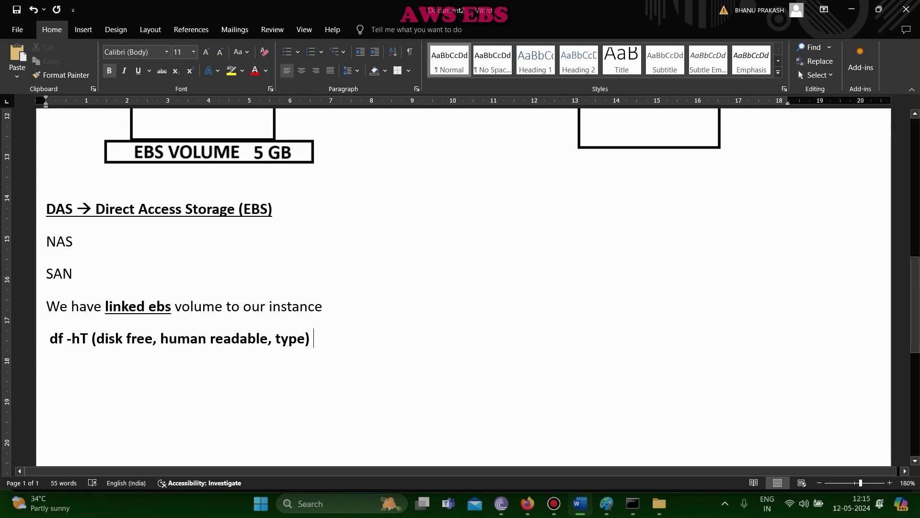
Step: Switch to Command Prompt and examine the df -hT listing, highlighting the /dev/xvda1 row, its size and the last tmpfs row
key(alt+Tab)
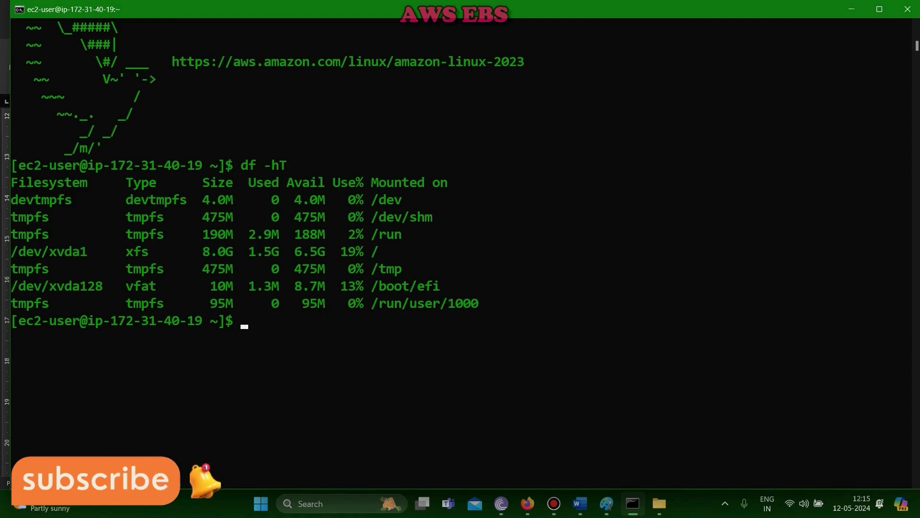
drag(27, 303, 379, 303)
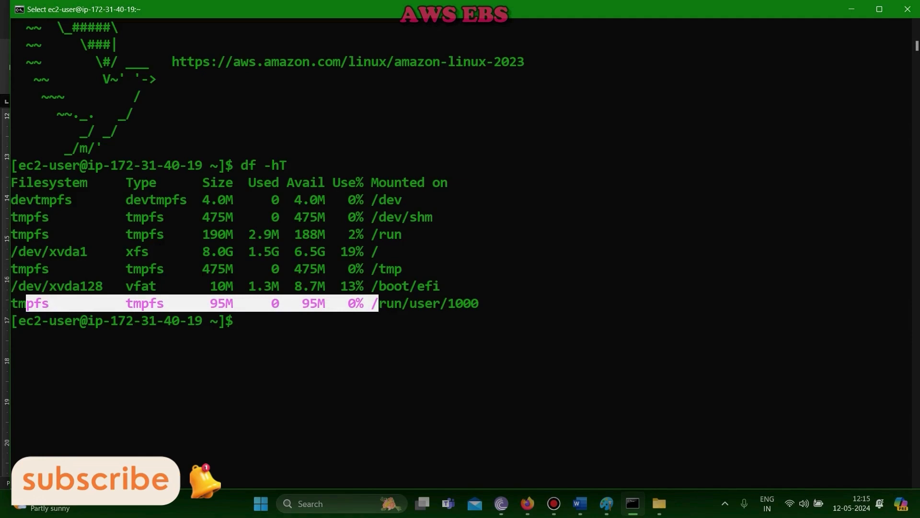
drag(18, 252, 401, 251)
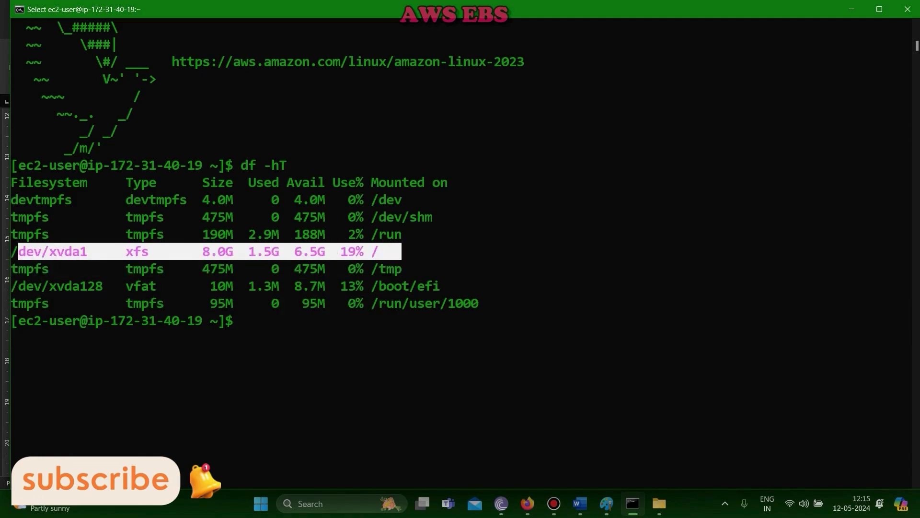
click(221, 251)
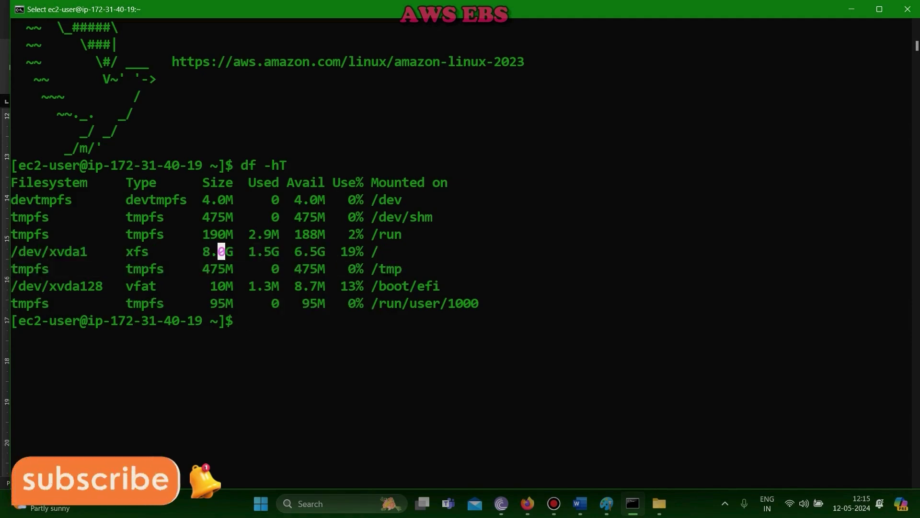
drag(199, 251, 237, 251)
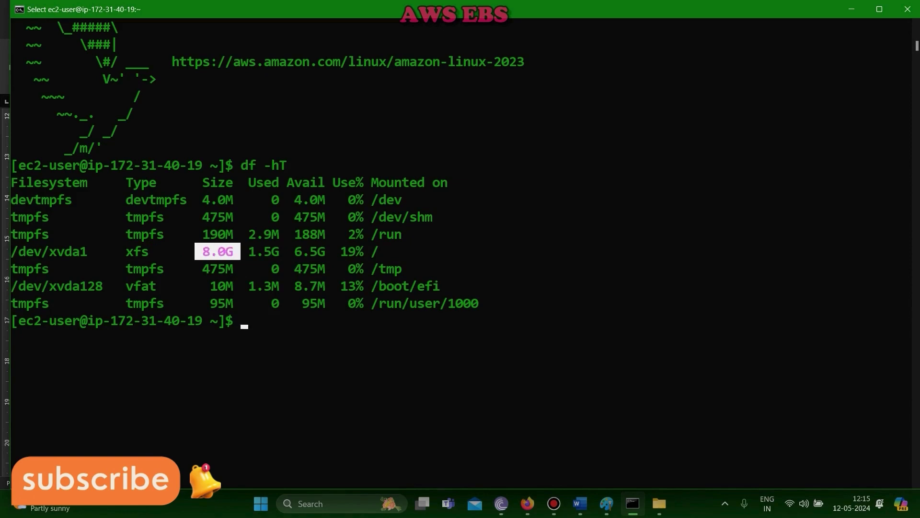
drag(99, 303, 430, 303)
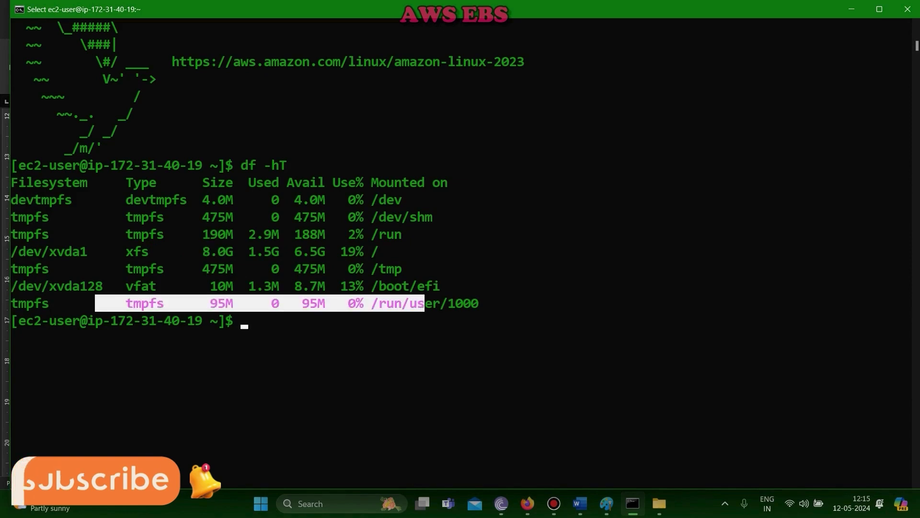
click(343, 320)
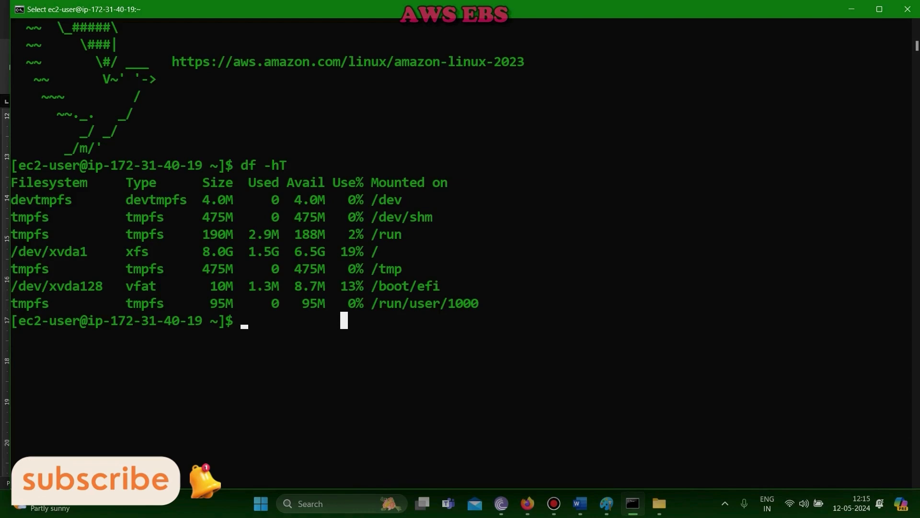
Step: Switch back to the Word notes and begin a new line with "In order to use additional volume"
click(579, 503)
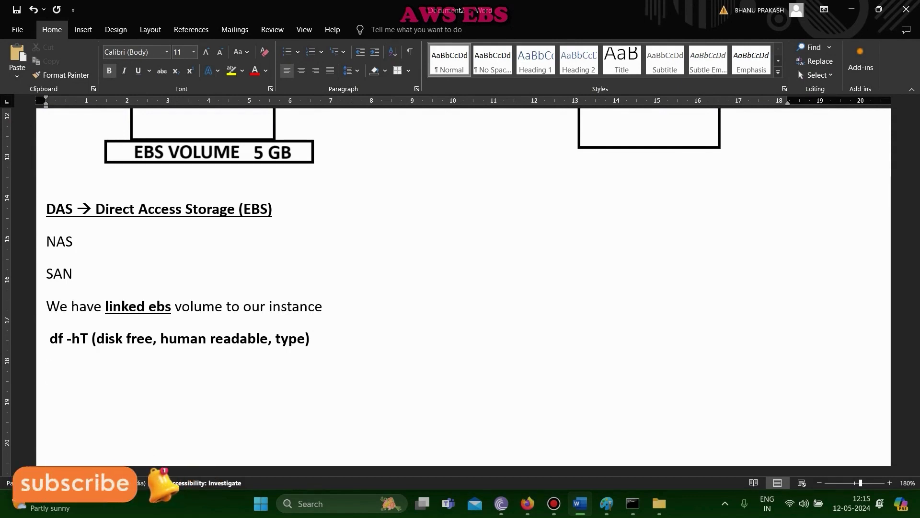
text(In order to)
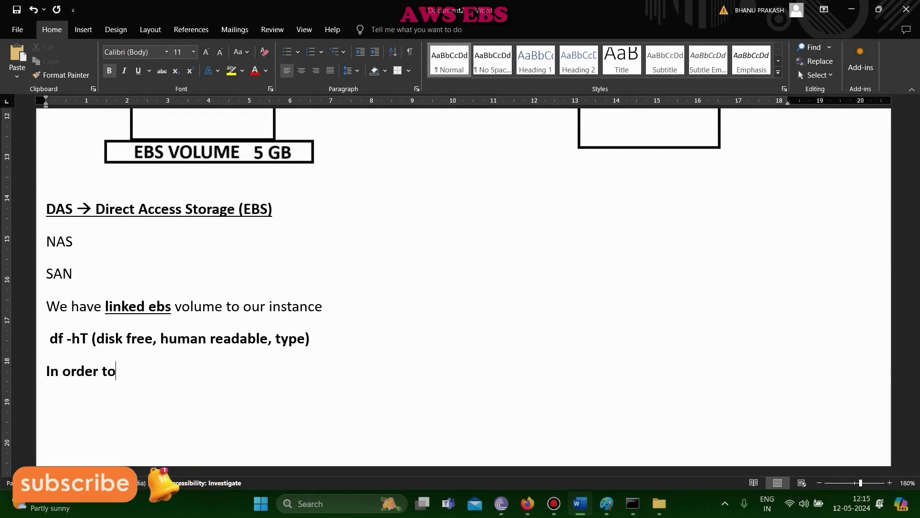
text( use avolume)
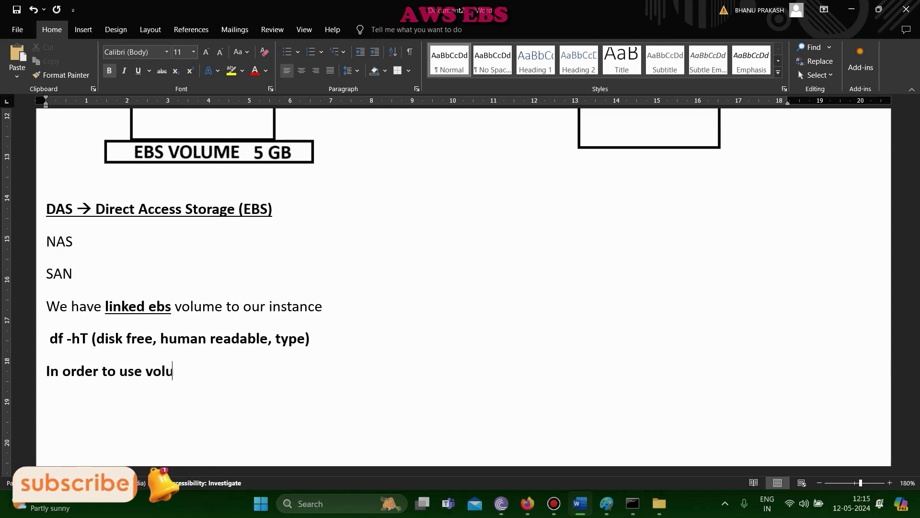
click(146, 371)
text(additional)
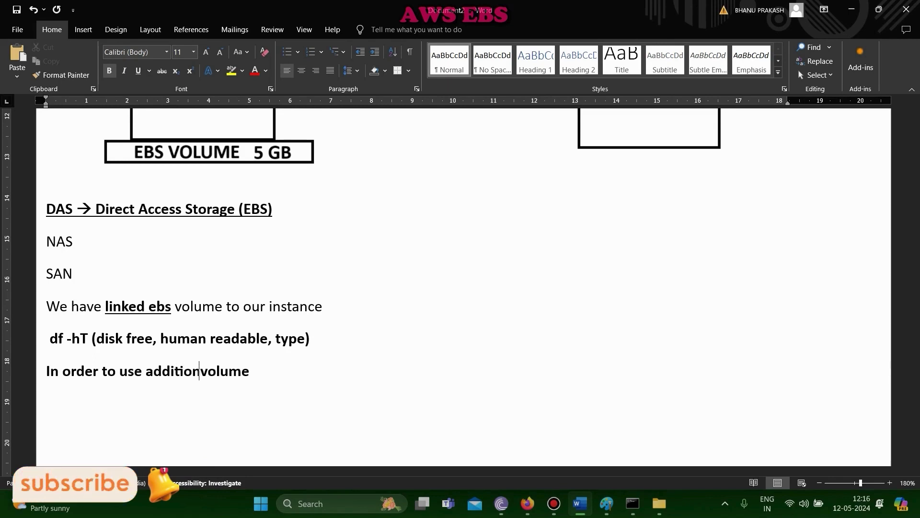
key(Right)
key(Right)
key(Right)
key(Right)
key(Right)
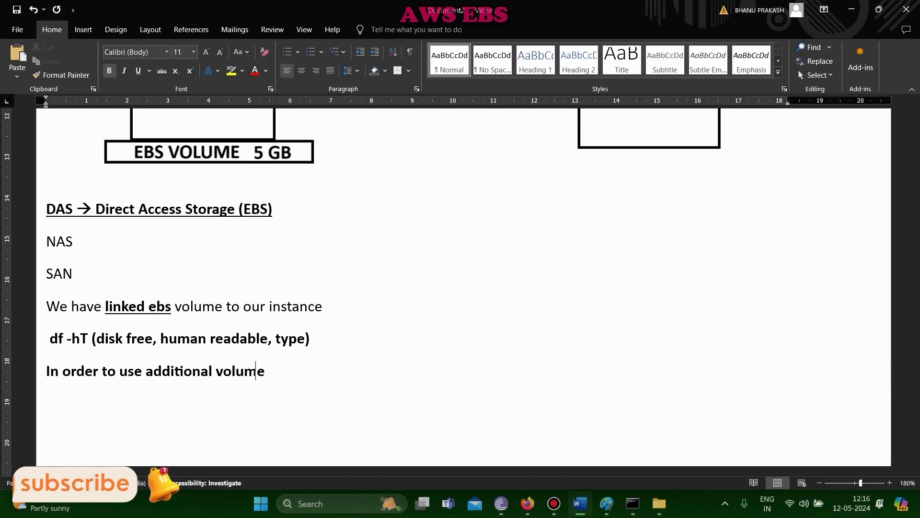
Step: Continue the sentence with "in linux environment we need to mount that volume with any folder" and clear the spelling flag on "linux"
text(in lin)
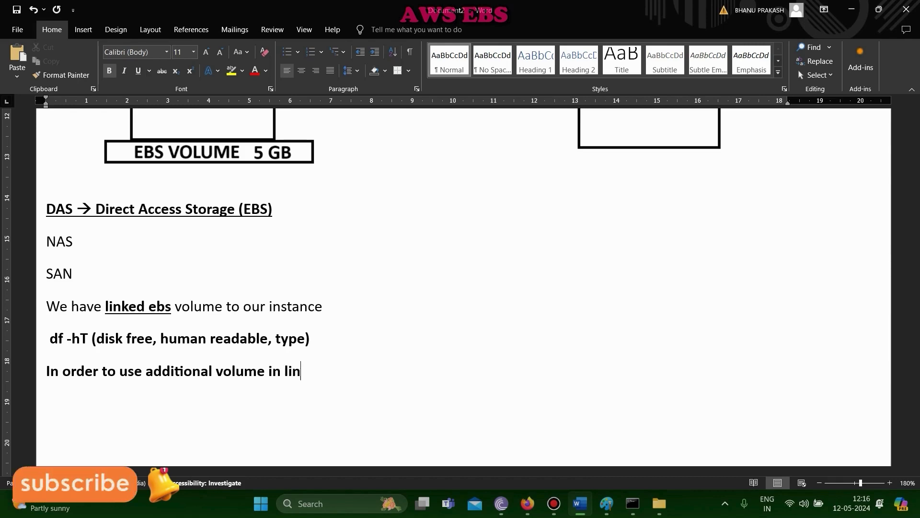
text(ux envinorment we n)
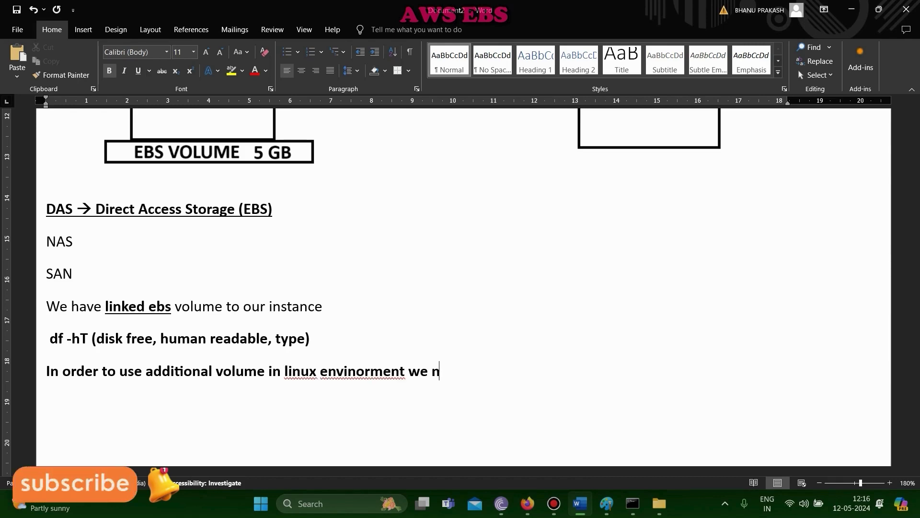
text(eed to mount )
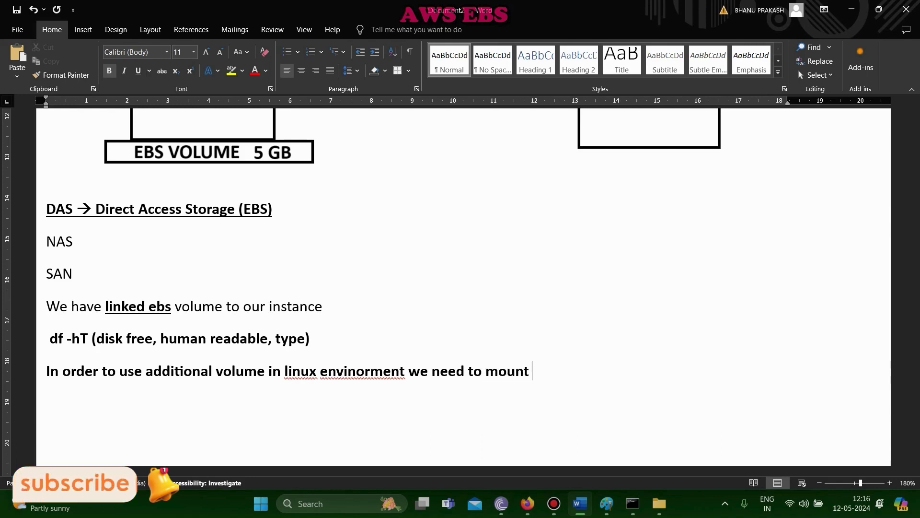
text(that volume with )
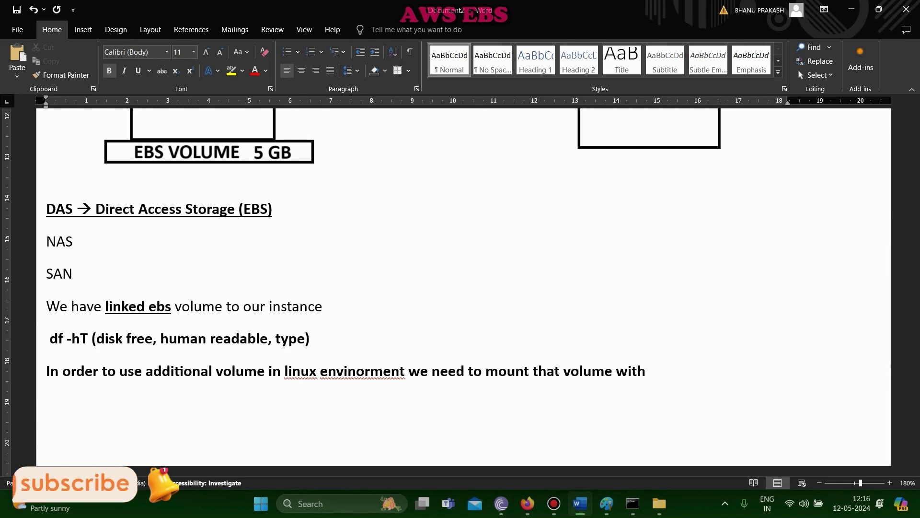
text(any folder)
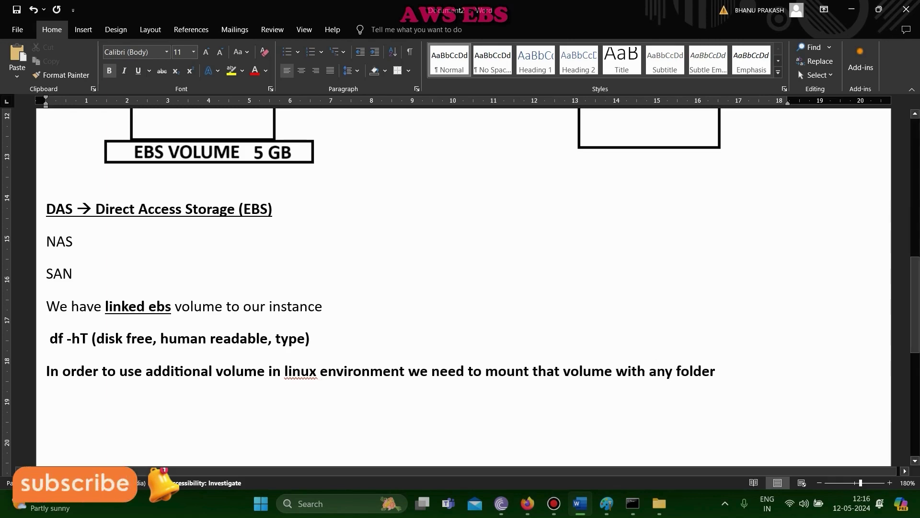
right_click(301, 371)
click(259, 198)
Step: Insert "/storage" directly after "additional volume" in the new sentence
key(Home)
key(ctrl+shift+Right)
key(ctrl+shift+Right)
key(ctrl+shift+Right)
key(ctrl+shift+Right)
key(ctrl+shift+Right)
key(ctrl+shift+Right)
key(ctrl+shift+Right)
key(ctrl+shift+Right)
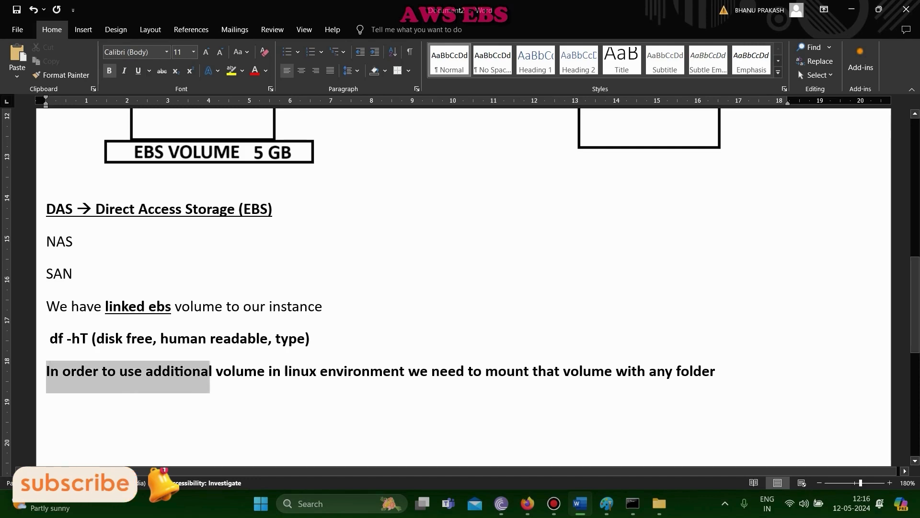
key(shift+Left)
key(shift+Left)
key(shift+Left)
key(shift+Left)
key(shift+Left)
key(shift+Left)
key(shift+Left)
key(shift+Left)
key(shift+Left)
key(shift+Left)
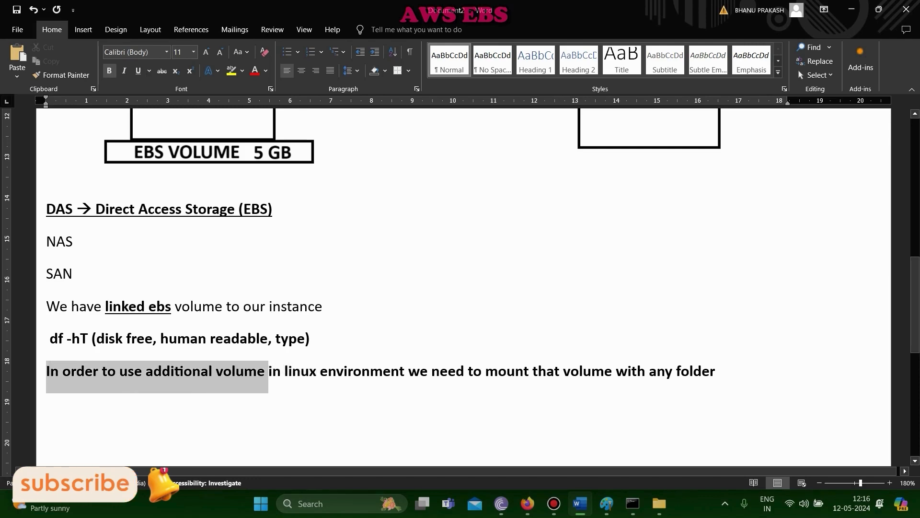
key(Right)
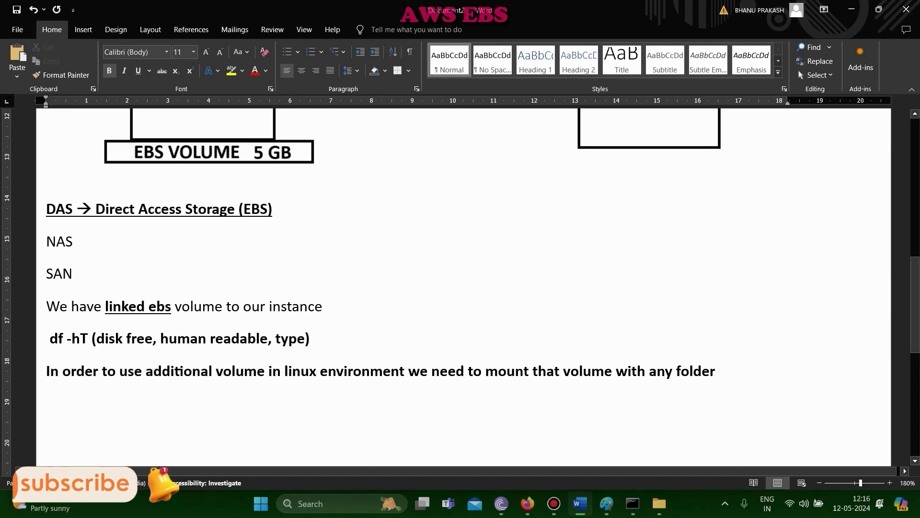
text(/s)
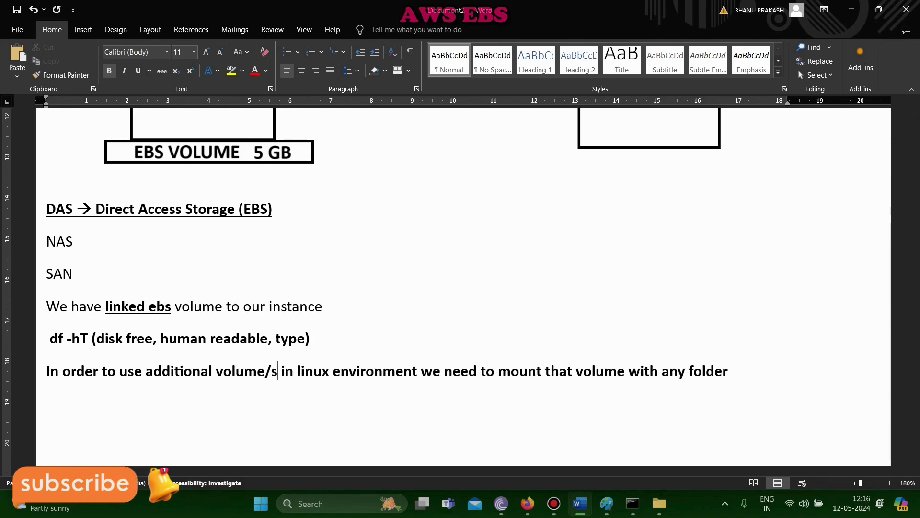
text(torage)
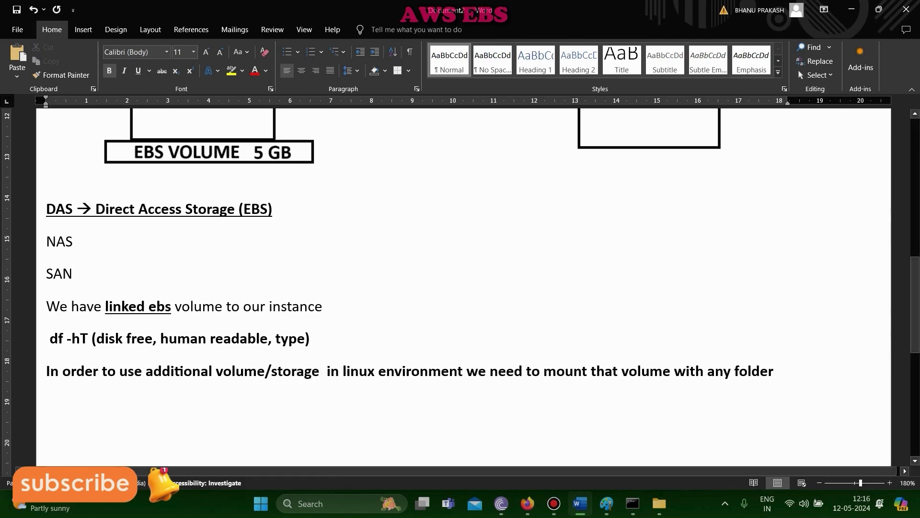
Step: Remove the extra space after "storage" and end the sentence with a period after "folder"
drag(271, 371, 320, 372)
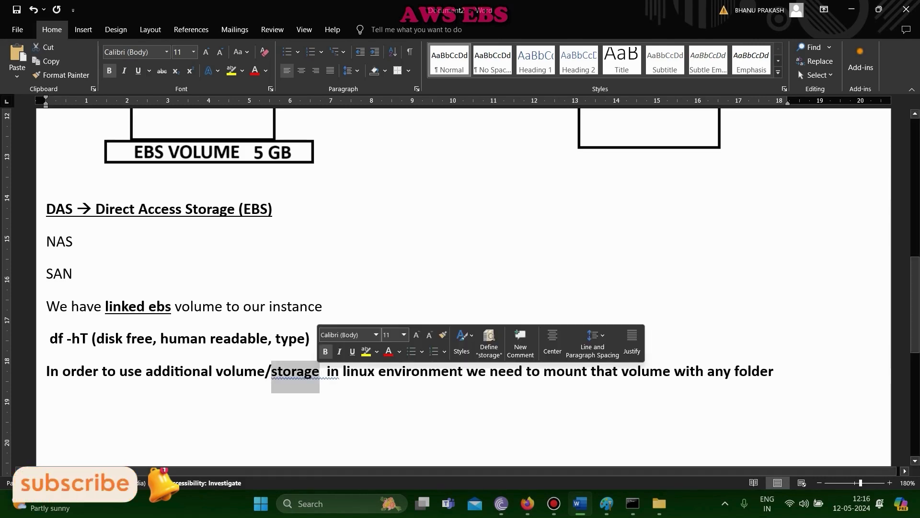
click(307, 375)
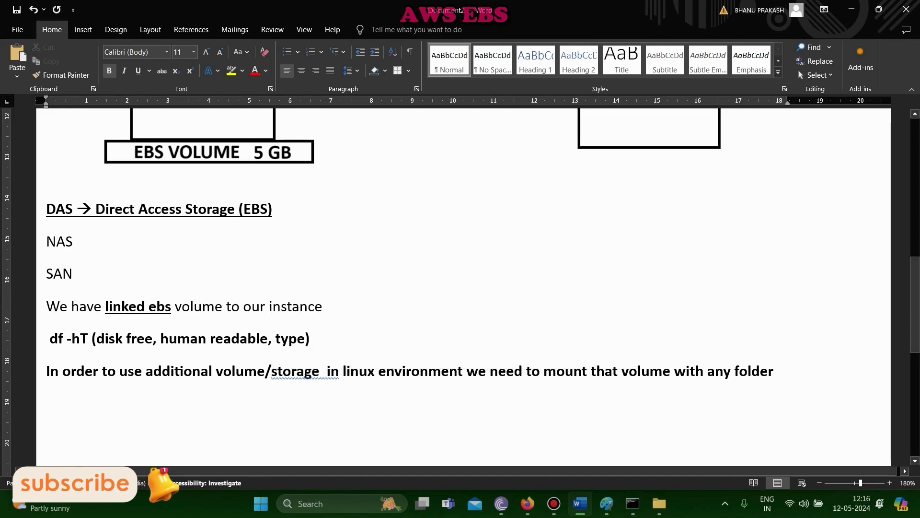
right_click(320, 371)
click(269, 198)
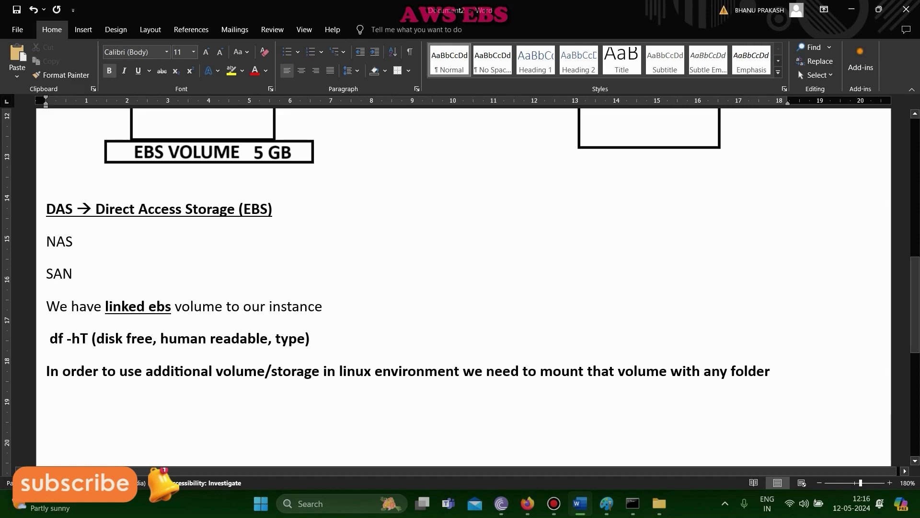
drag(730, 371, 771, 372)
click(773, 371)
key(BackSpace)
text(.)
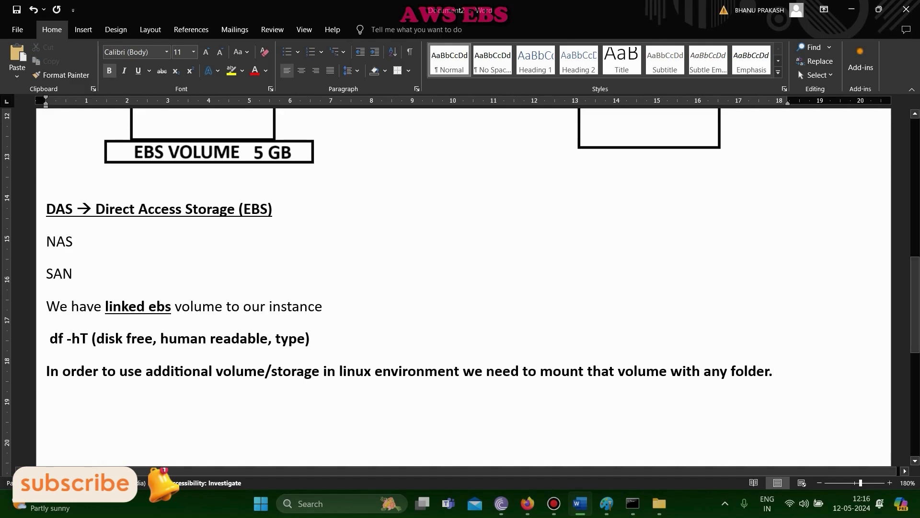
Step: Remove bold from "In order to use additional" and "in linux environment we need to mount that volume with any", and start a new line below
drag(46, 372, 119, 372)
shift+click(215, 372)
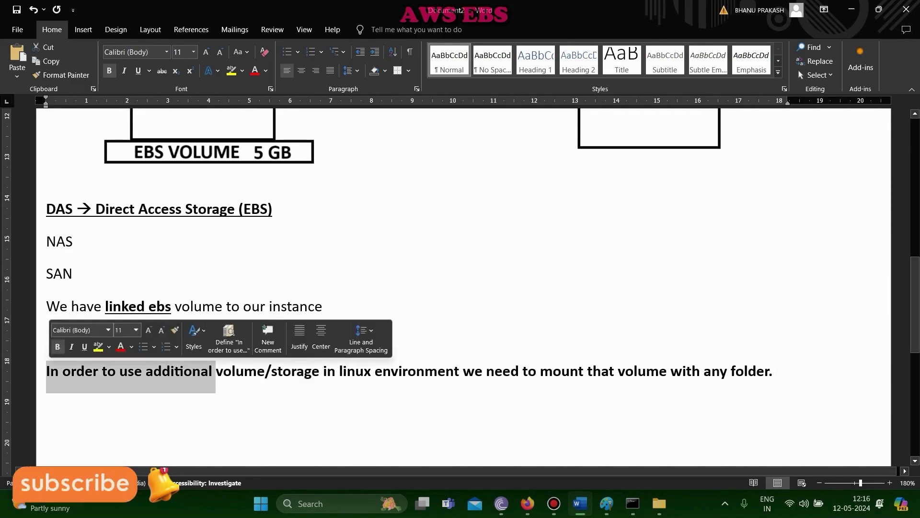
click(57, 346)
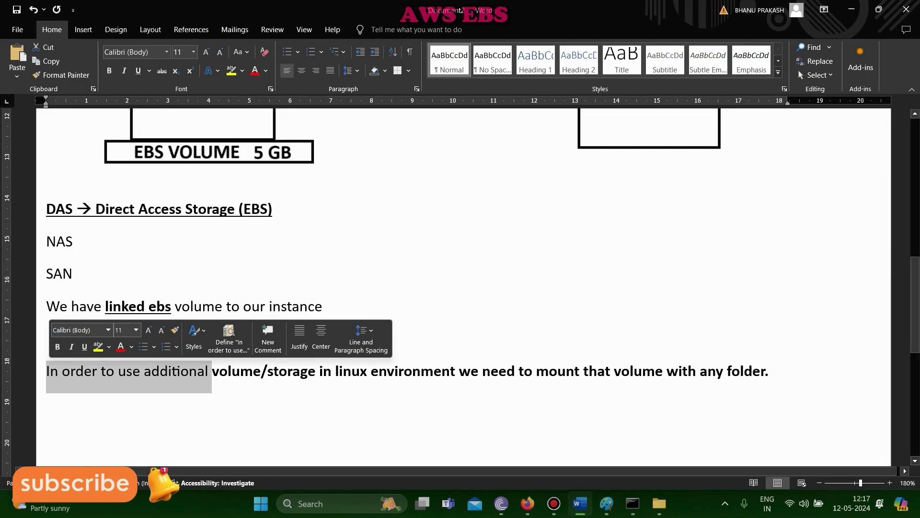
drag(319, 371, 717, 372)
click(586, 353)
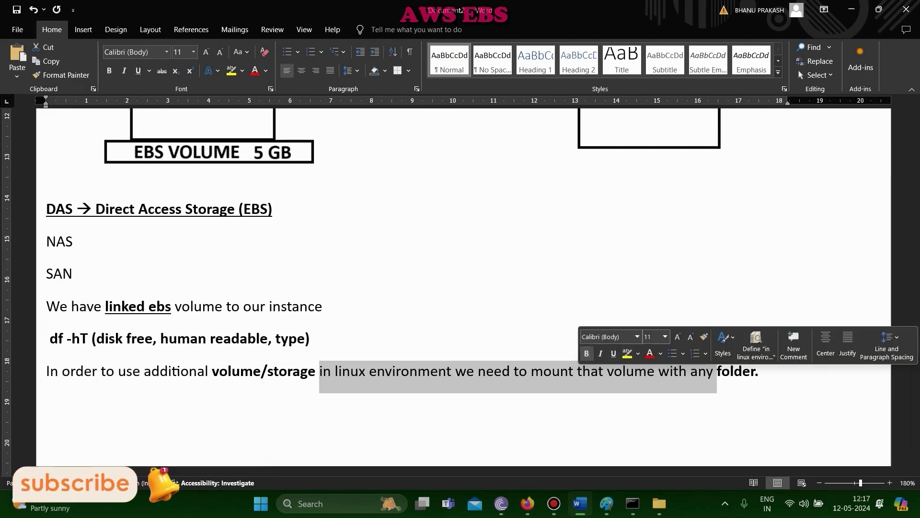
click(305, 402)
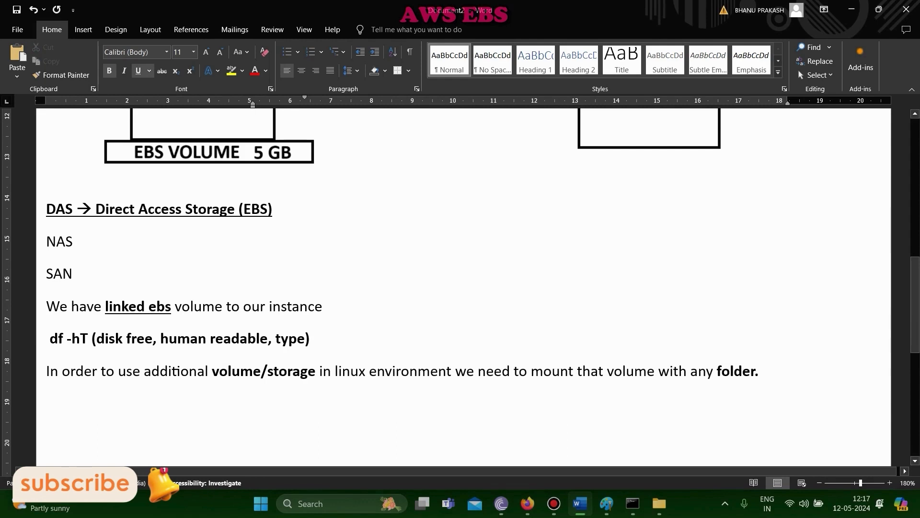
key(Return)
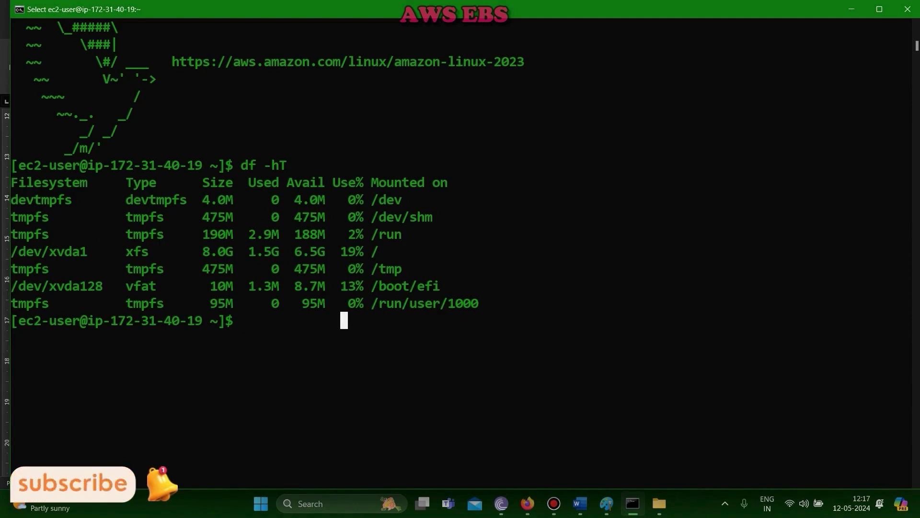
Step: In the SSH terminal, list the block devices with lsblk and compare the xvdb disk entry with the df -hT output
text(lsblk)
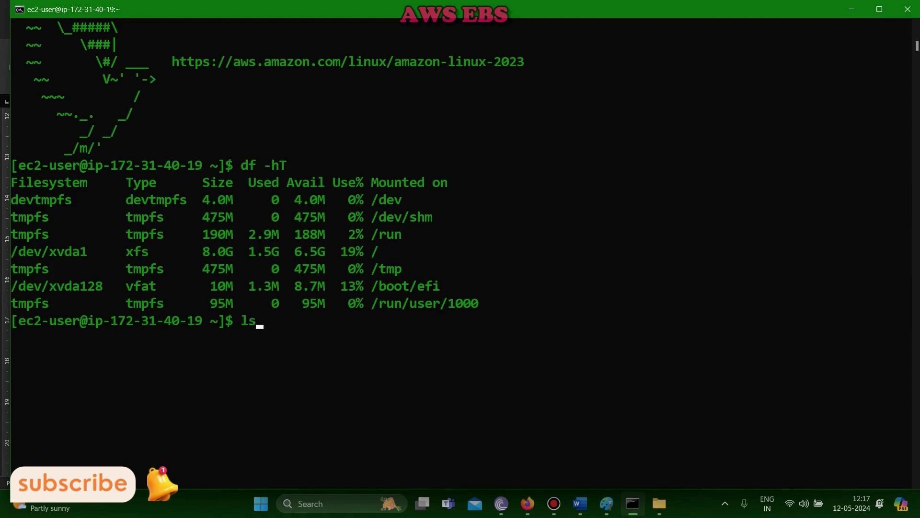
key(Return)
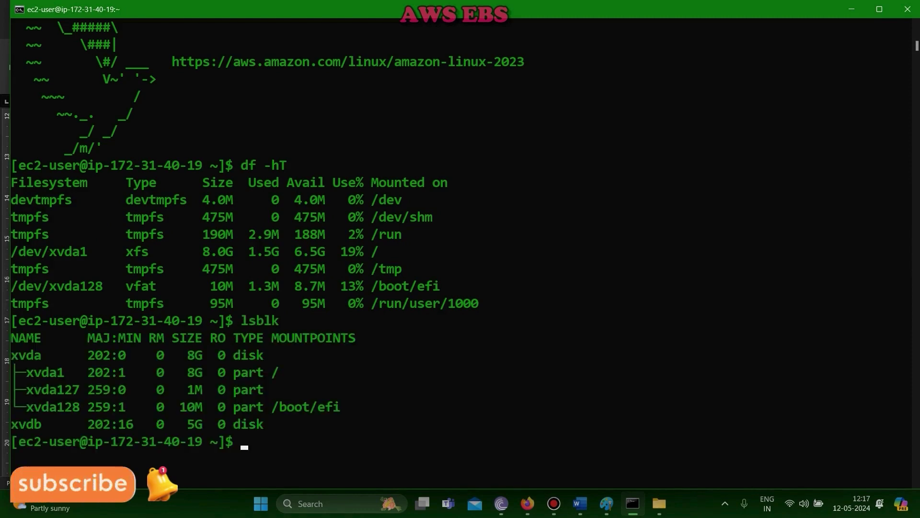
drag(18, 423, 279, 423)
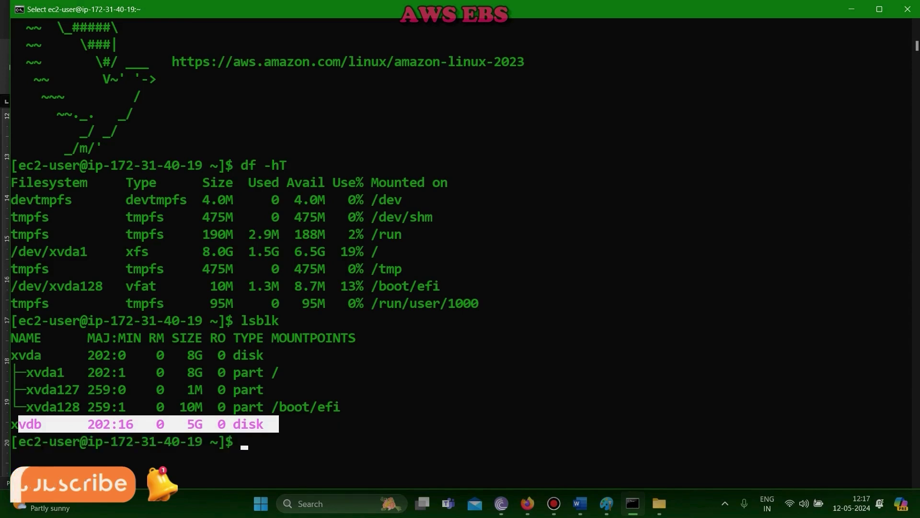
click(84, 457)
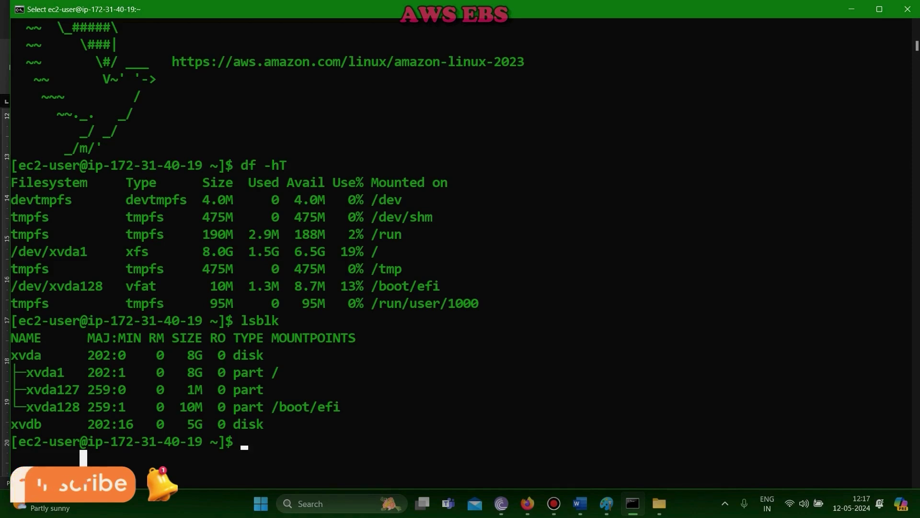
drag(244, 148, 301, 165)
click(320, 165)
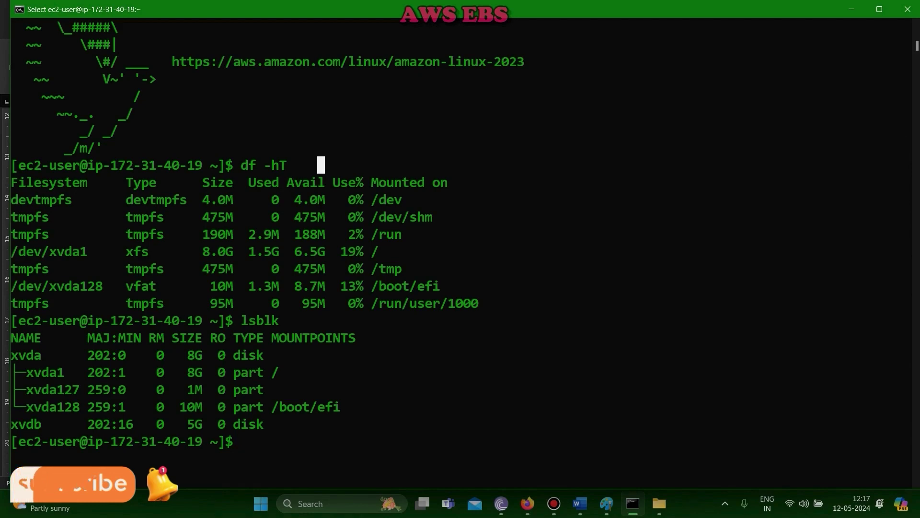
drag(136, 424, 278, 423)
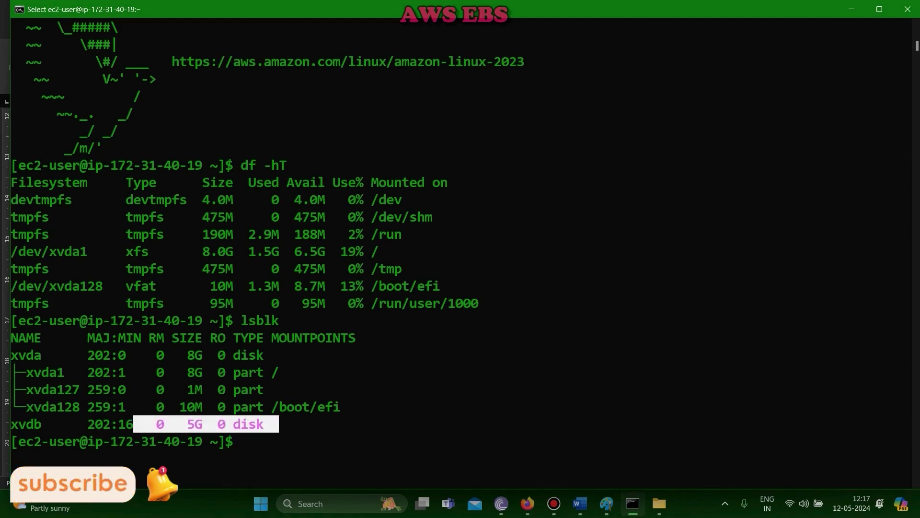
drag(245, 182, 288, 165)
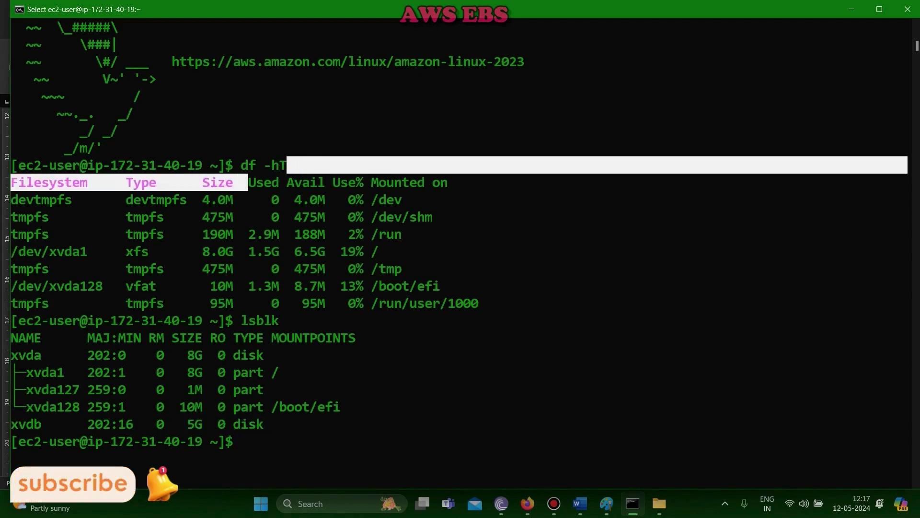
click(283, 423)
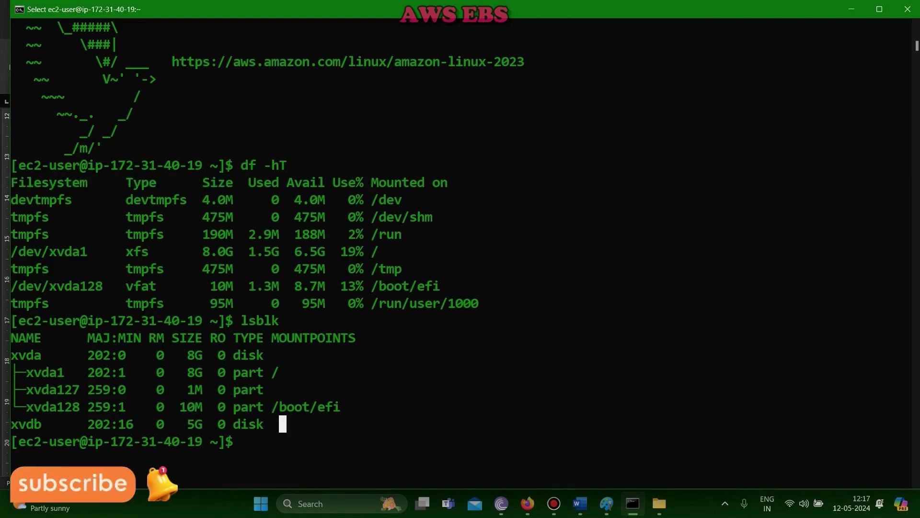
Step: Switch back to the Word notes and write "Lsblk (list all block s" on the new line
click(580, 503)
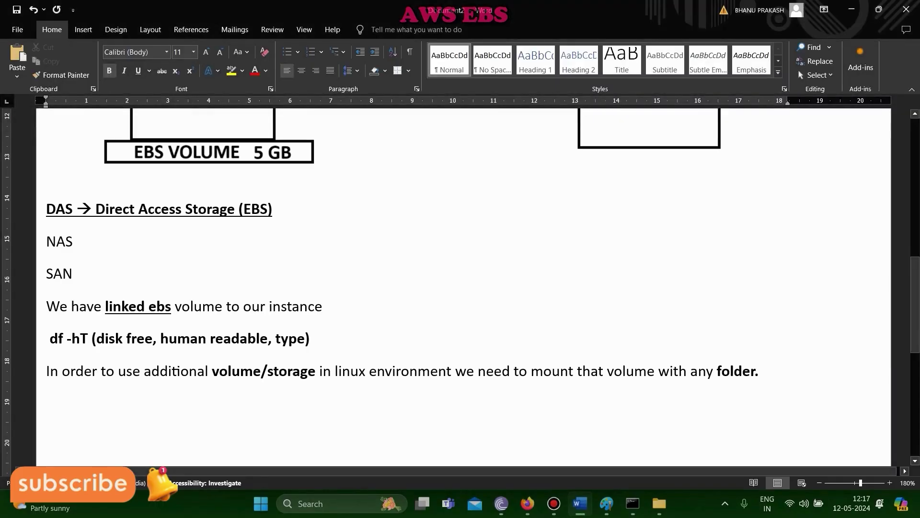
text(lsb)
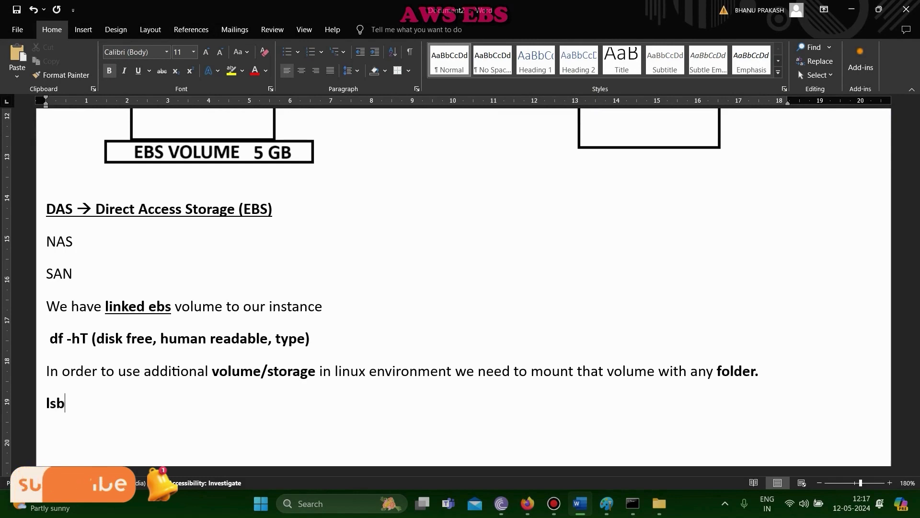
text(lk ()
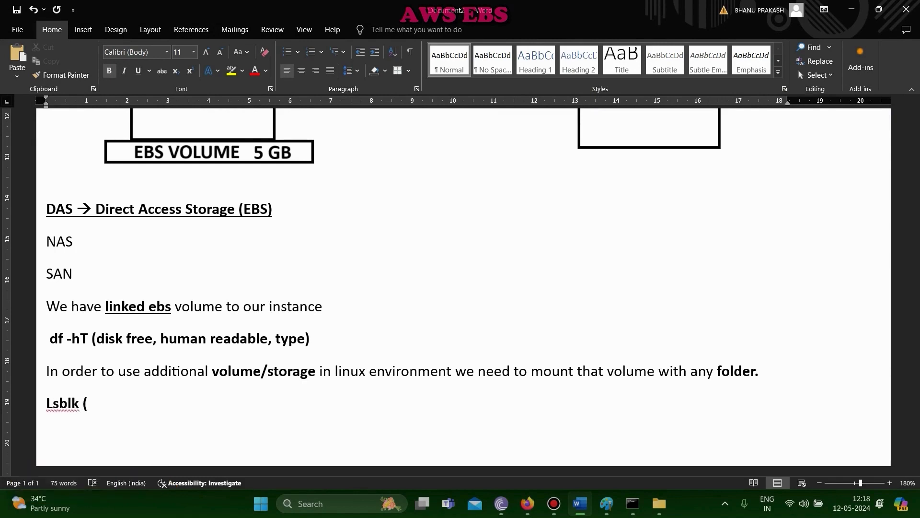
text(list all block s)
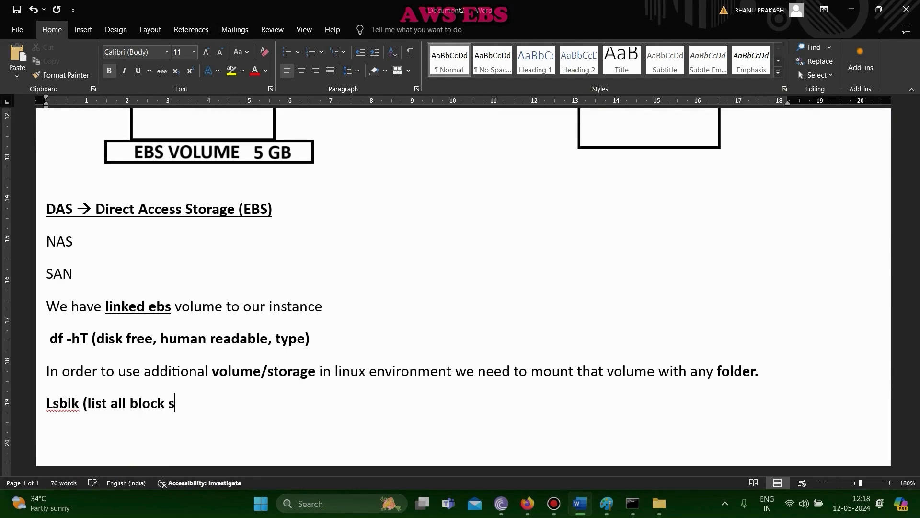
Step: Return to the SSH terminal and switch to the root user with "sudo su -"
key(alt+Tab)
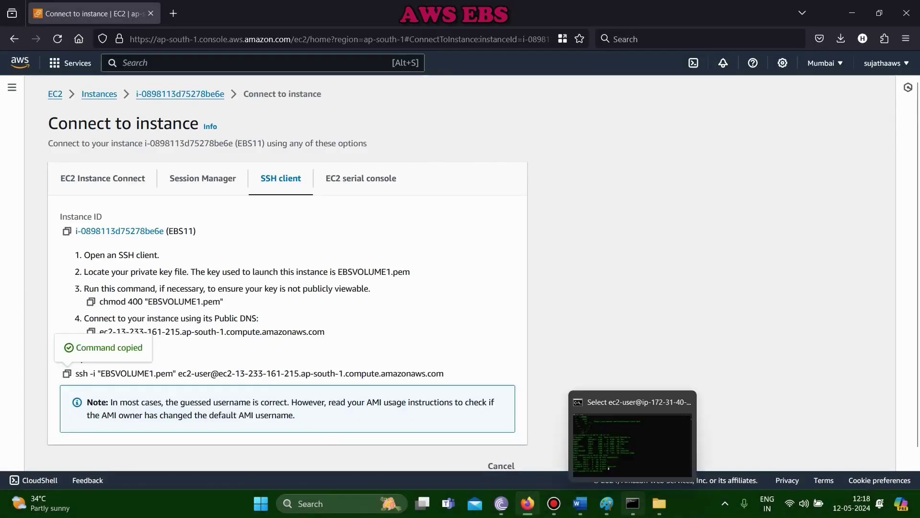
click(633, 503)
click(282, 251)
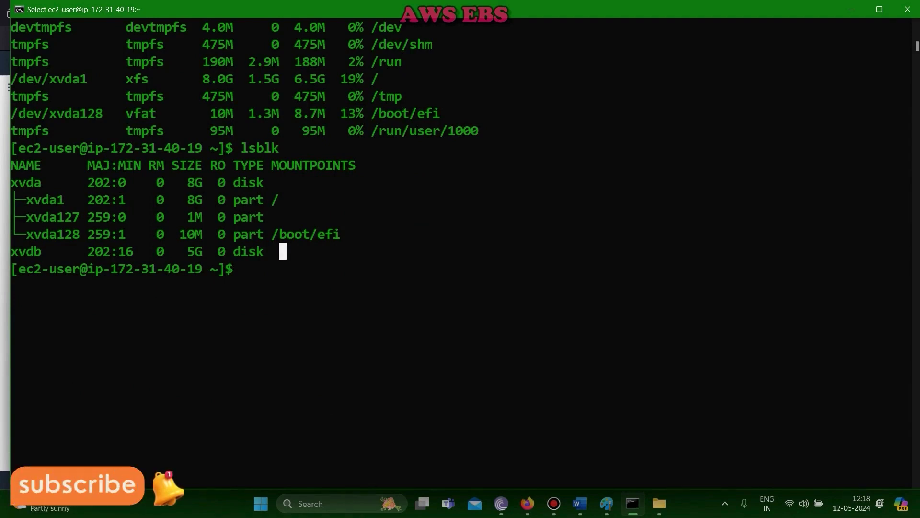
key(Escape)
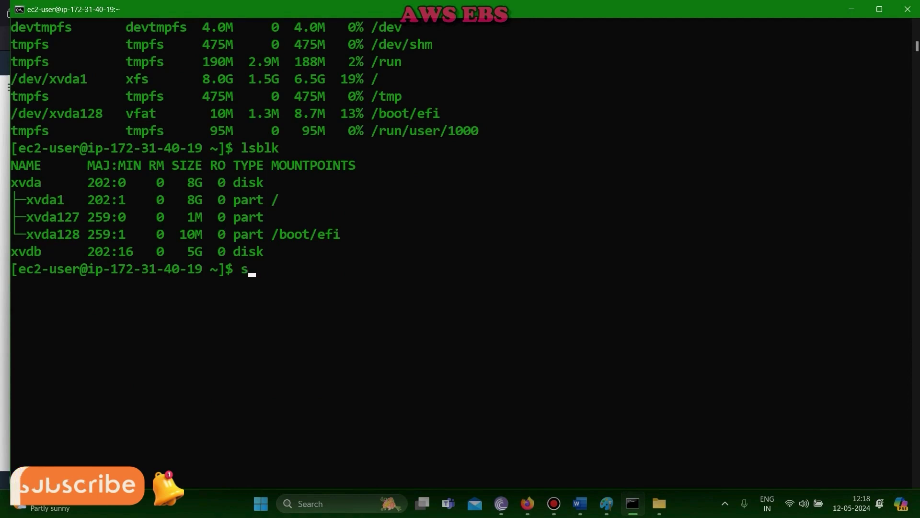
text(su)
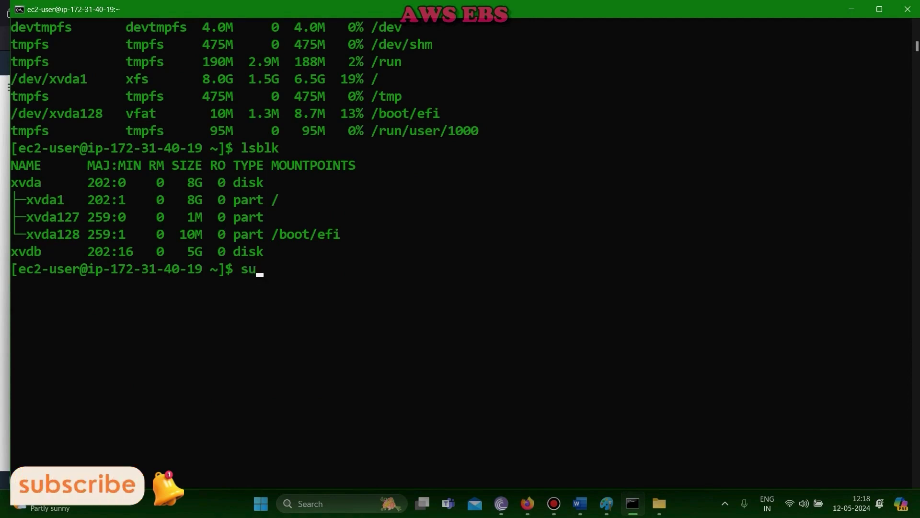
text(do)
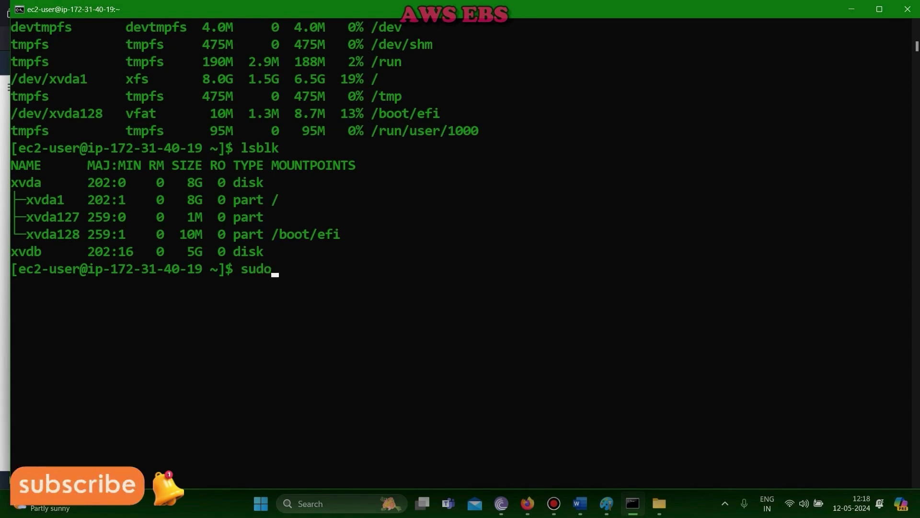
text( su -)
key(Return)
scroll(461, 249, down, 4)
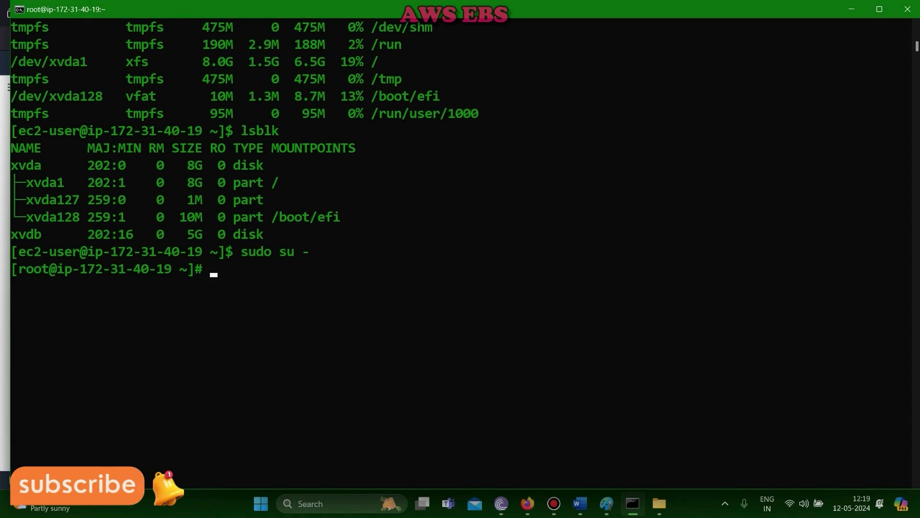
Step: Enter the command "sudo mkfs -t ext4 /dev/xvdb" at the root prompt without running it
text(sudo mkfs)
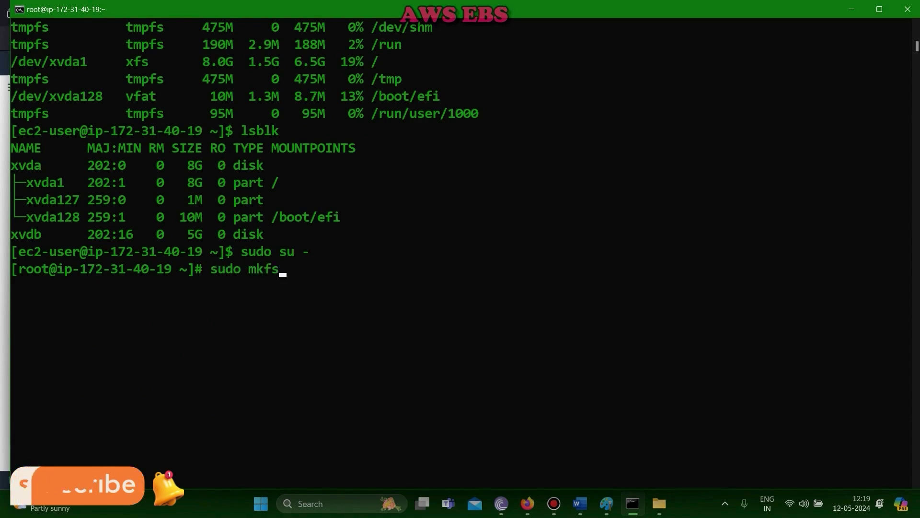
text( -t )
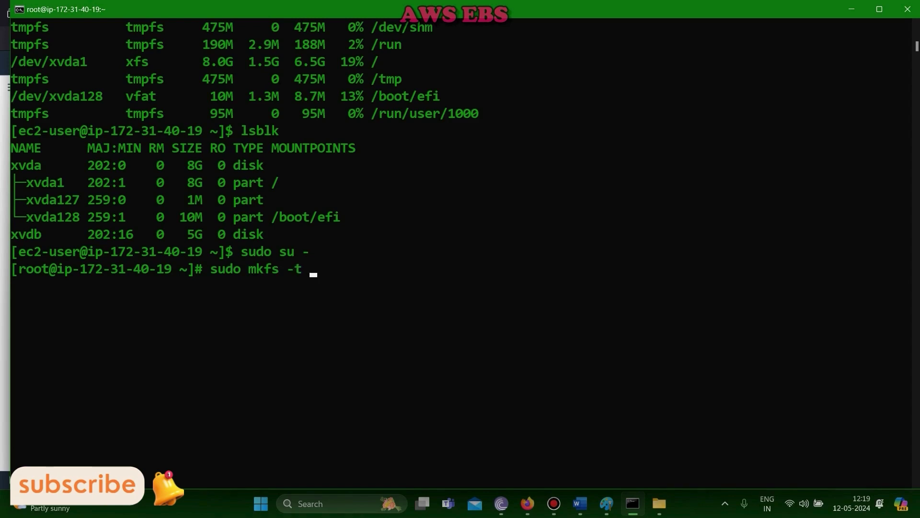
text(ext4 )
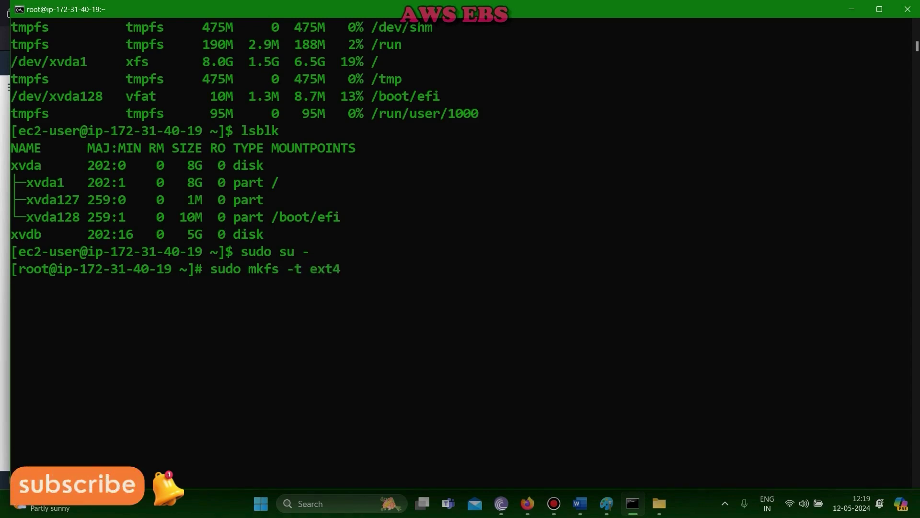
text(/de)
scroll(460, 259, up, 4)
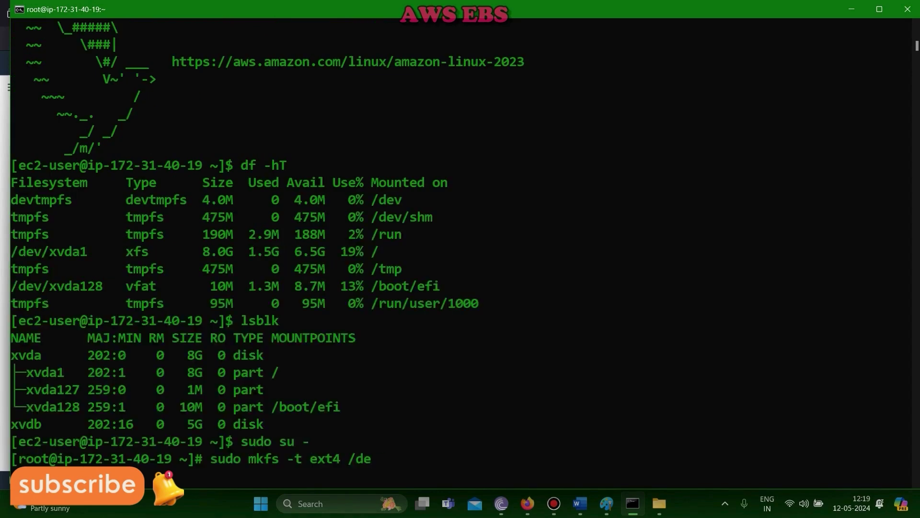
text(v/)
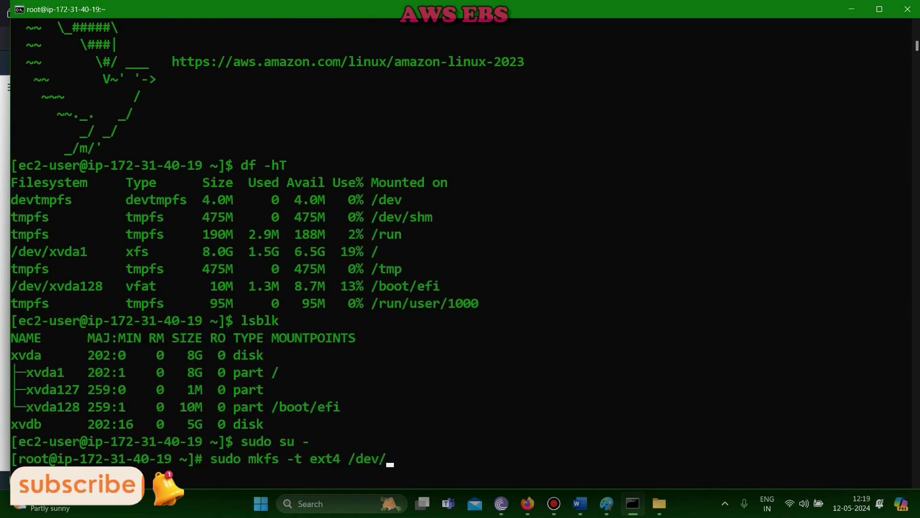
scroll(460, 259, down, 4)
scroll(460, 259, down, 2)
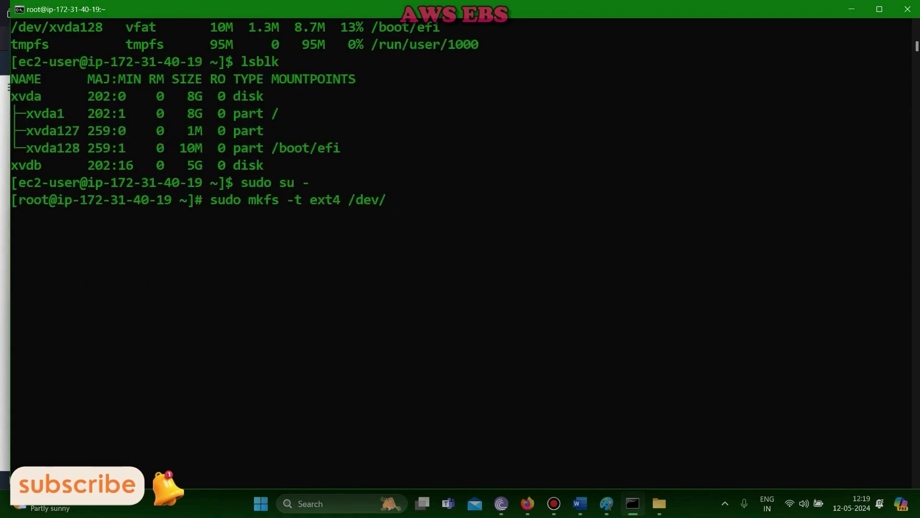
text(xvd)
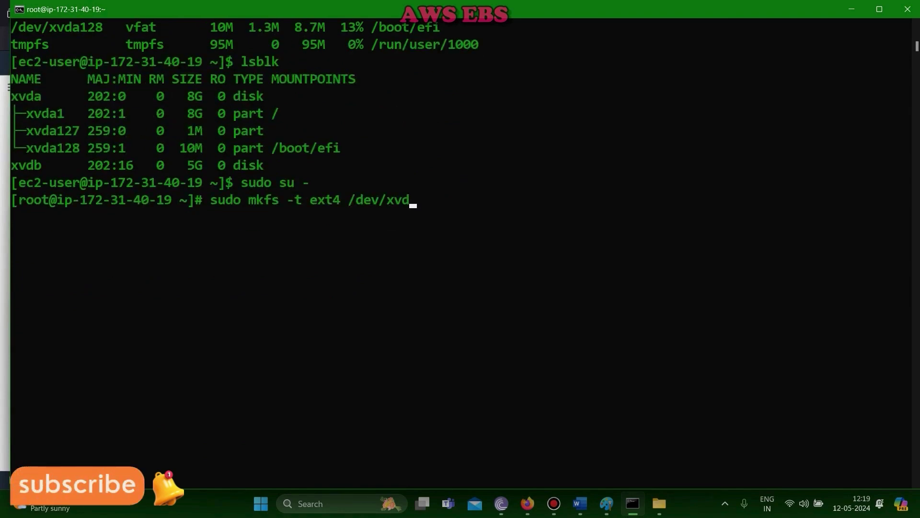
text(b)
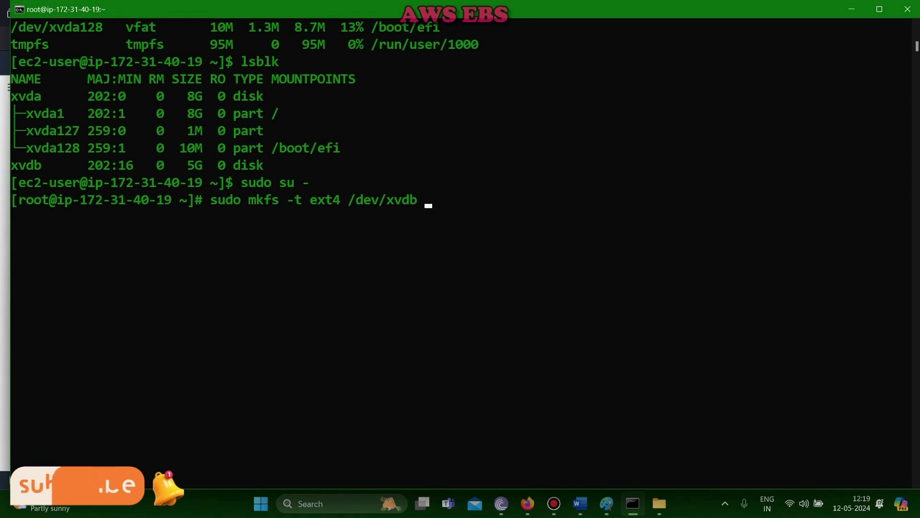
Step: Check the device path in the unexecuted mkfs command against the xvdb disk in the lsblk listing
drag(340, 199, 424, 199)
click(397, 217)
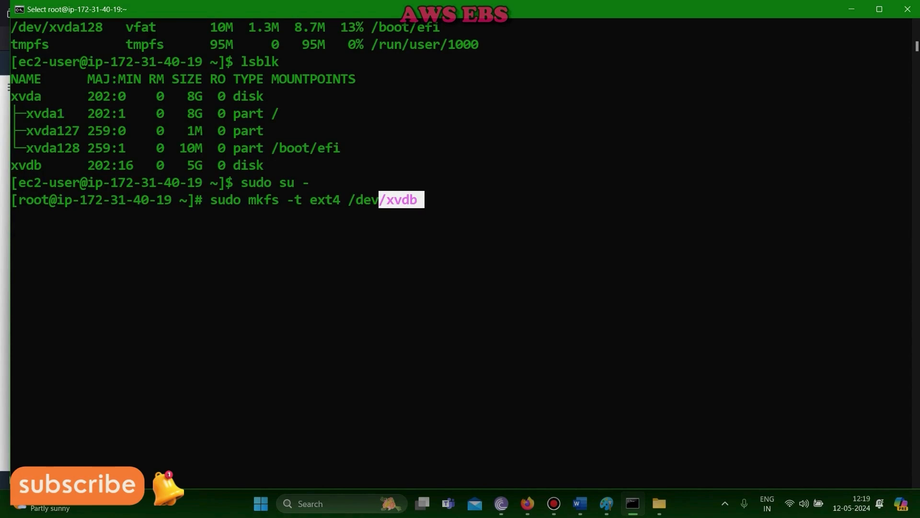
drag(25, 164, 278, 165)
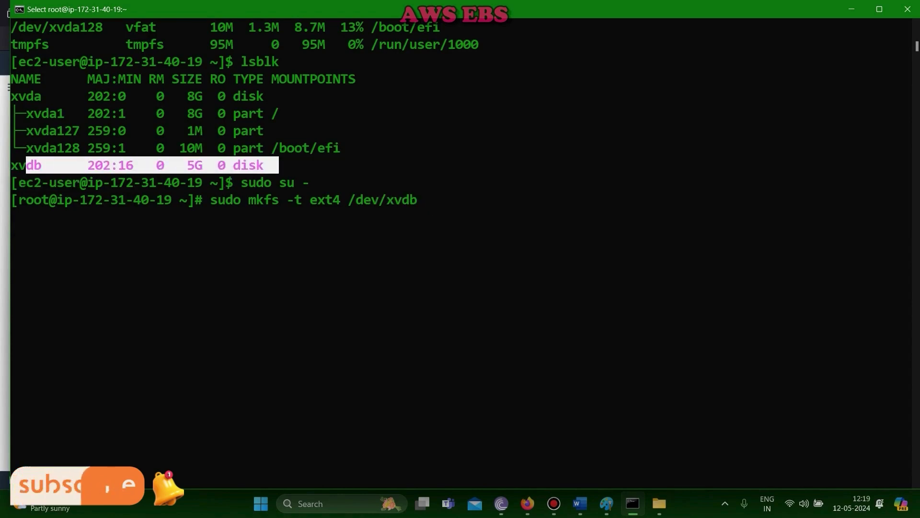
click(359, 217)
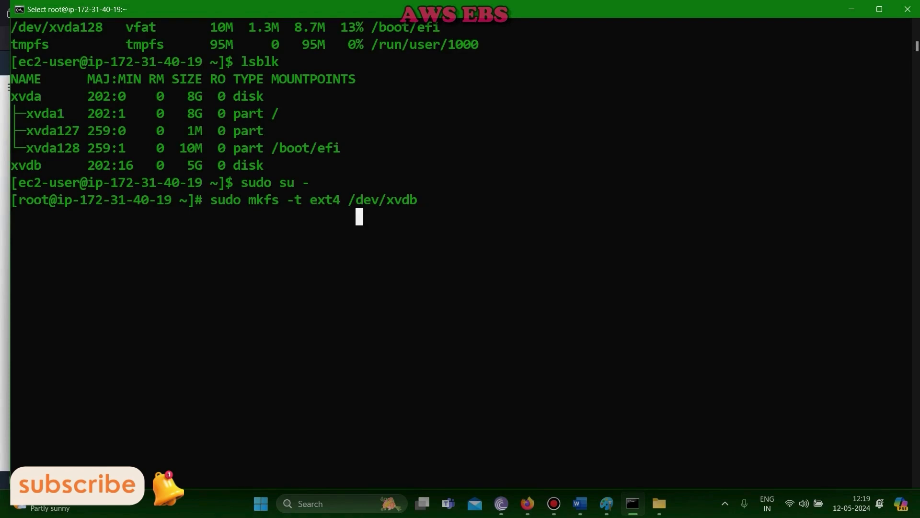
drag(218, 200, 432, 199)
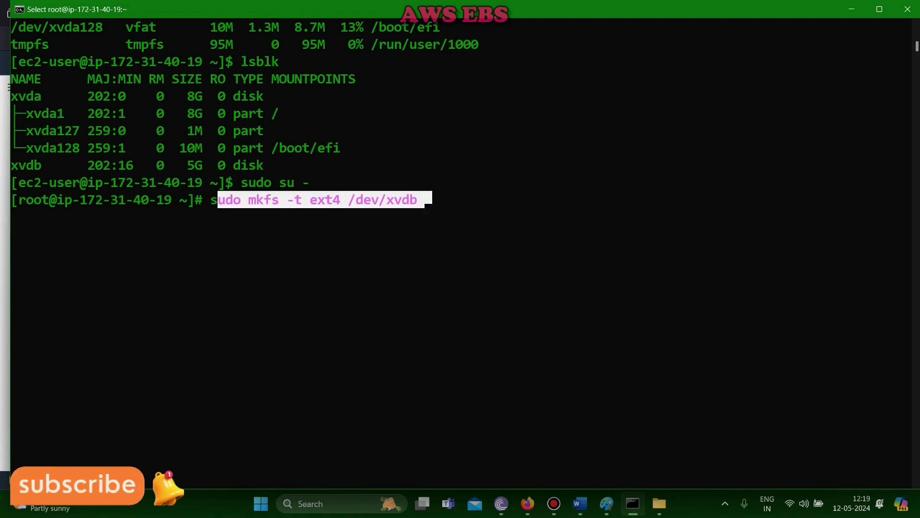
Step: Run the prepared mkfs command to format /dev/xvdb as ext4 and review its output
click(444, 199)
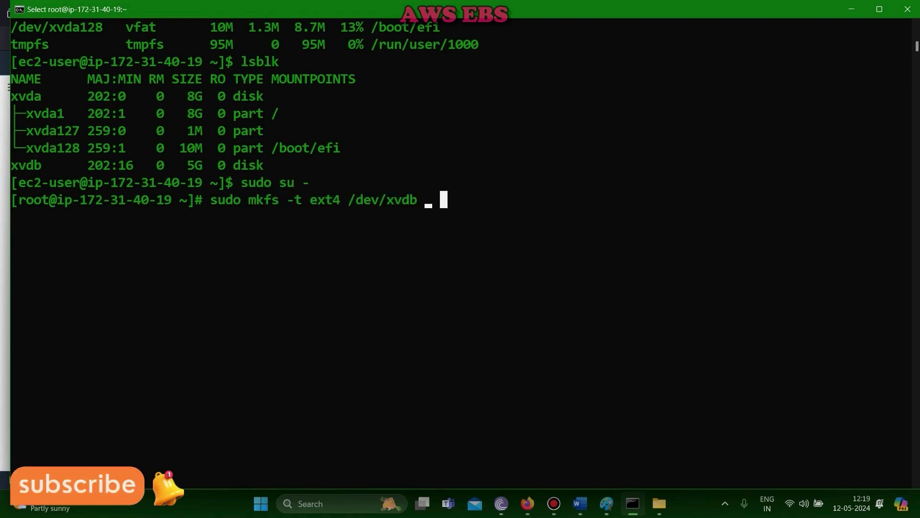
key(Return)
key(Return)
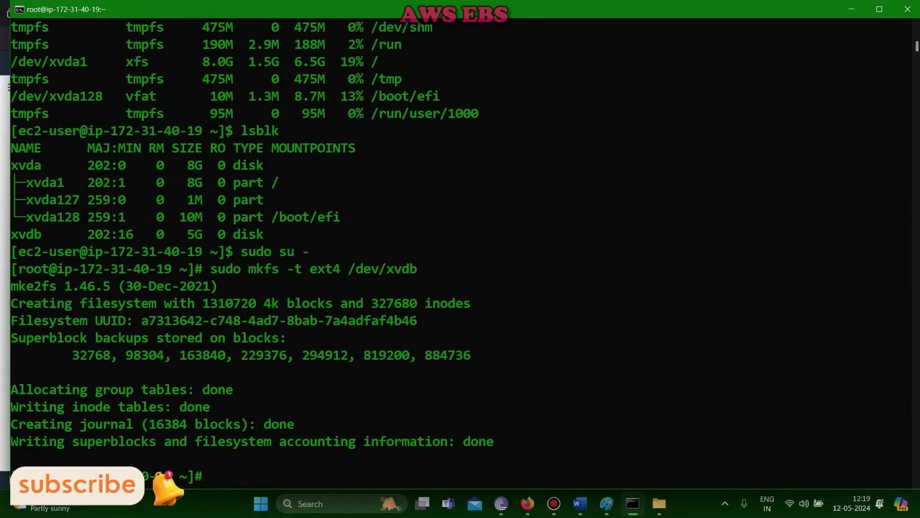
scroll(460, 249, down, 1)
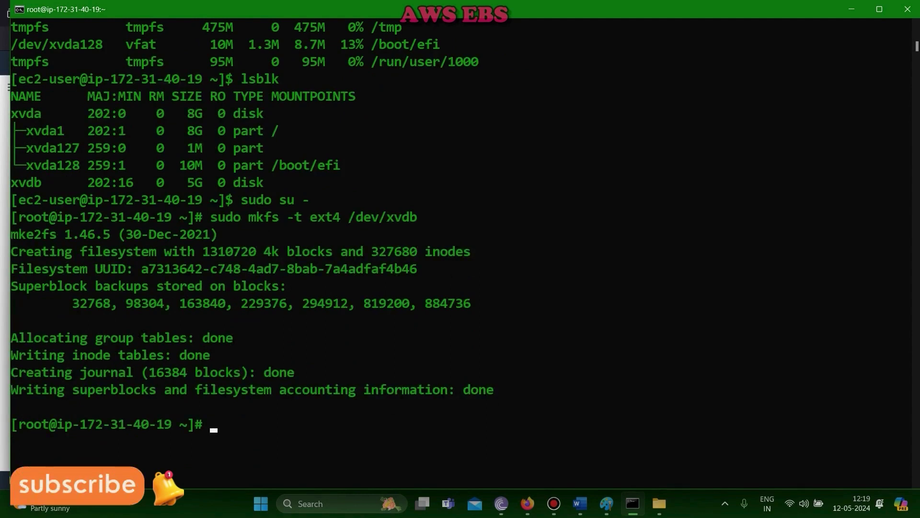
drag(18, 251, 470, 251)
click(375, 338)
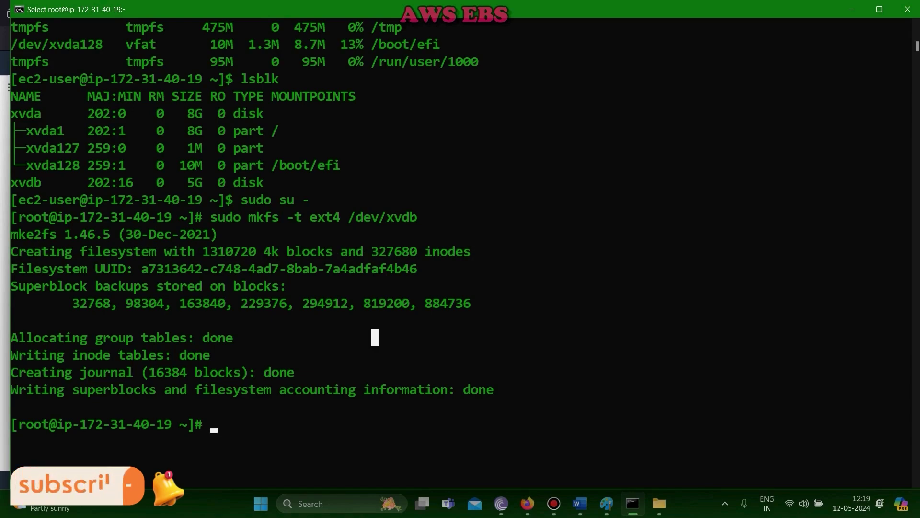
scroll(460, 259, down, 2)
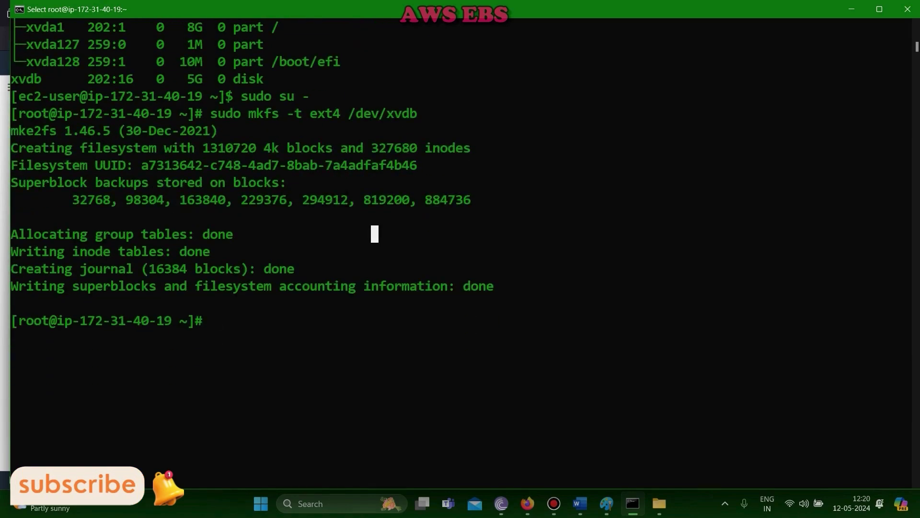
text(mdir)
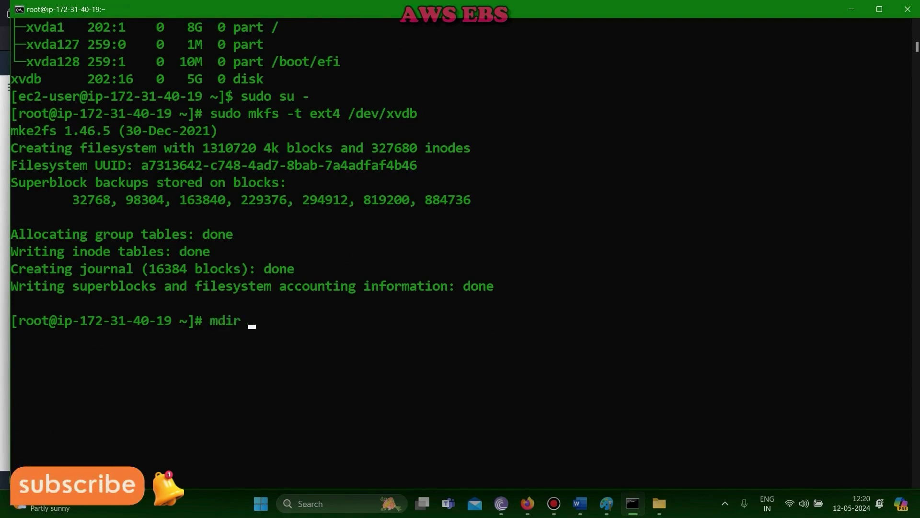
key(BackSpace)
key(BackSpace)
key(BackSpace)
key(BackSpace)
key(BackSpace)
scroll(460, 259, down, 1)
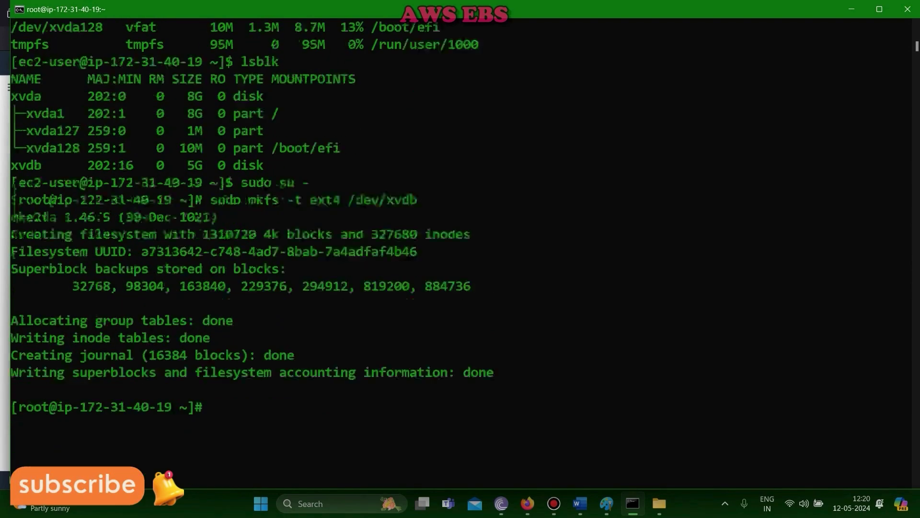
scroll(460, 258, down, 2)
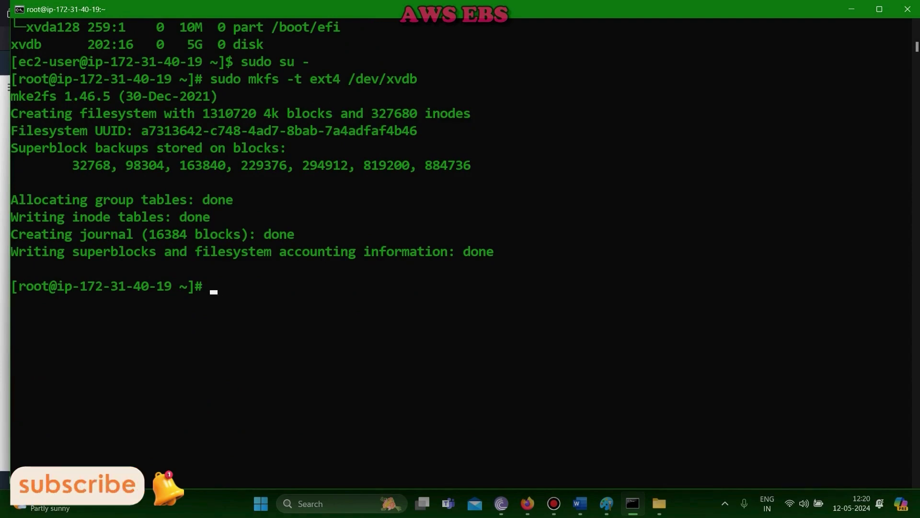
Step: Create a directory named test in the root user's home with "mkdir test"
text(mdir)
key(BackSpace)
key(BackSpace)
key(BackSpace)
key(BackSpace)
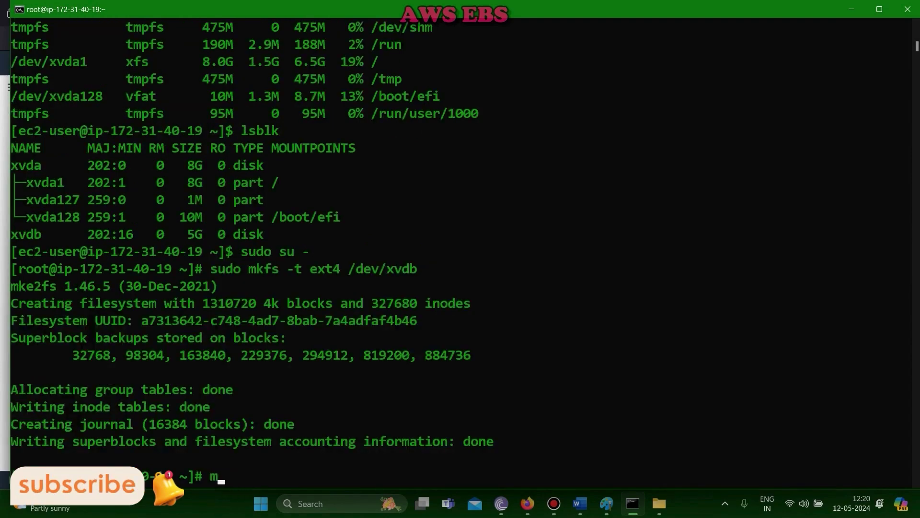
text(kdir)
scroll(460, 259, down, 5)
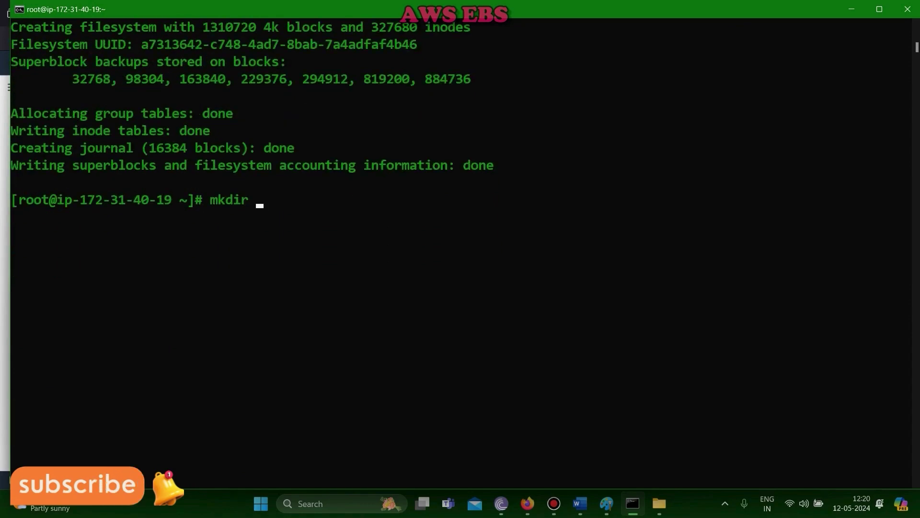
text(test)
key(Return)
scroll(460, 259, down, 5)
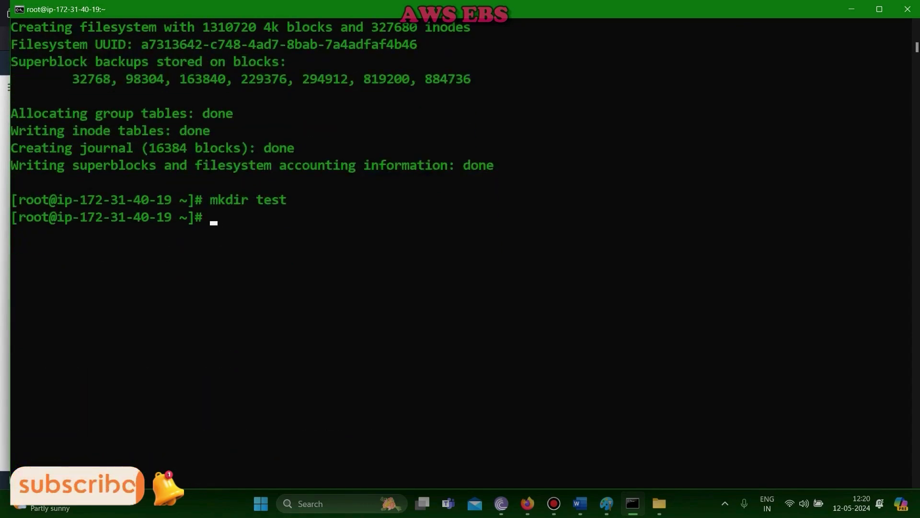
Step: List the current directory's contents with "ls" and check for the test folder
text(ls)
key(Return)
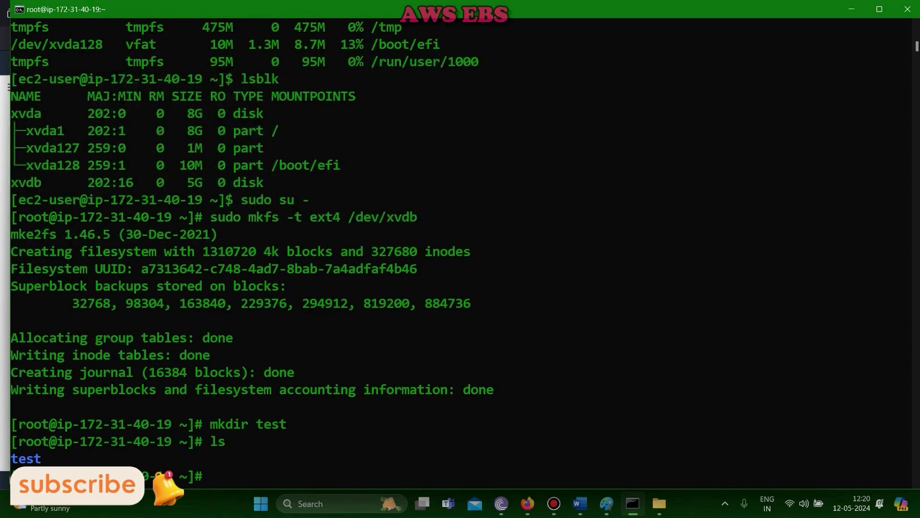
scroll(460, 259, down, 3)
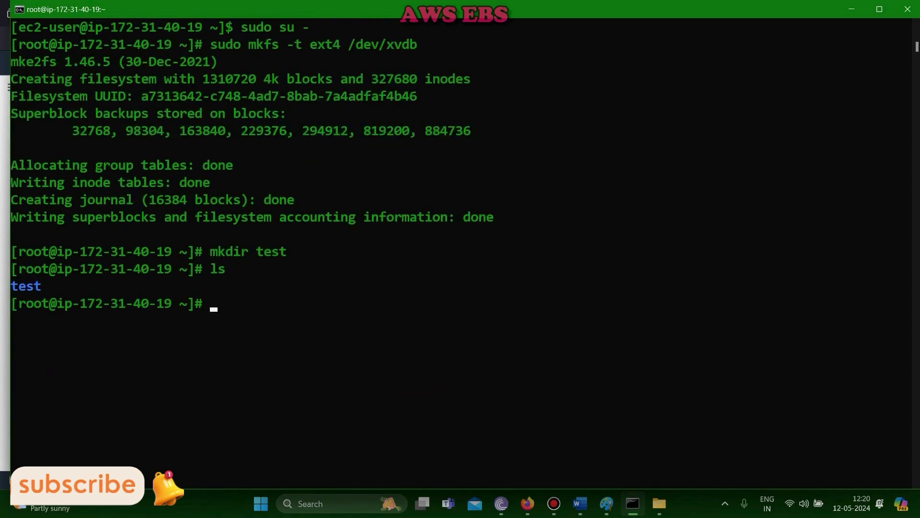
click(8, 285)
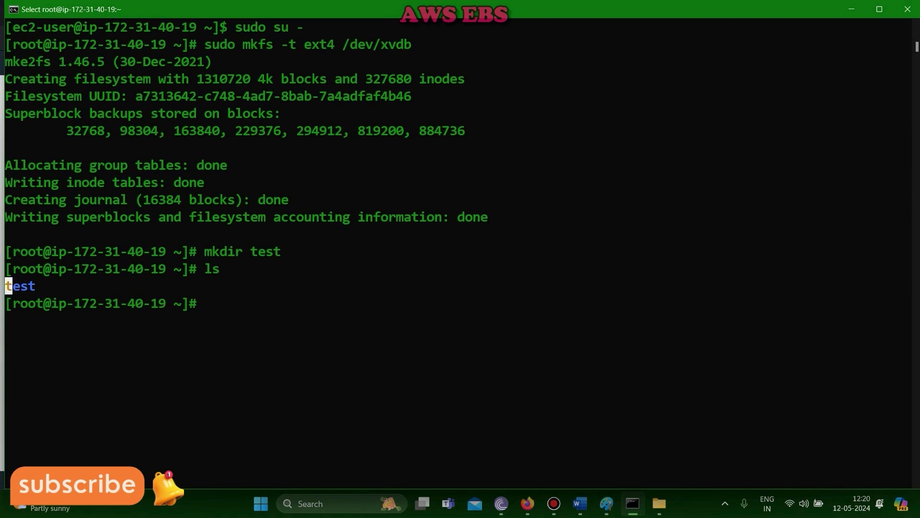
drag(8, 286, 81, 285)
click(131, 285)
click(231, 303)
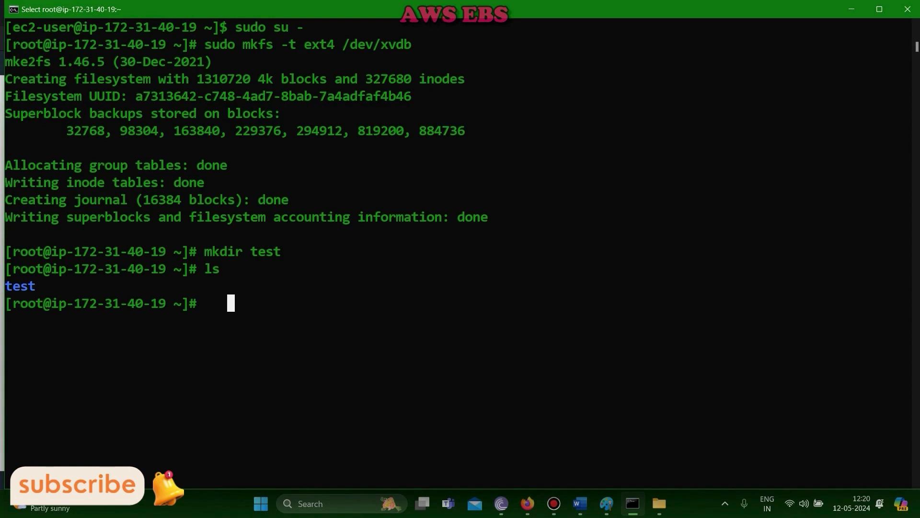
Step: Run "df -hT" to review the mounted filesystems before attaching the new volume to a folder
text(df -)
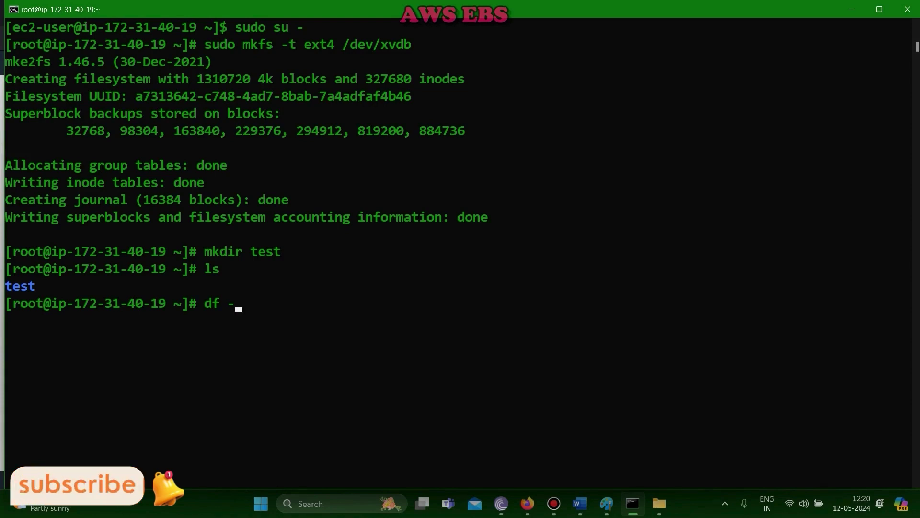
text(hT)
key(Return)
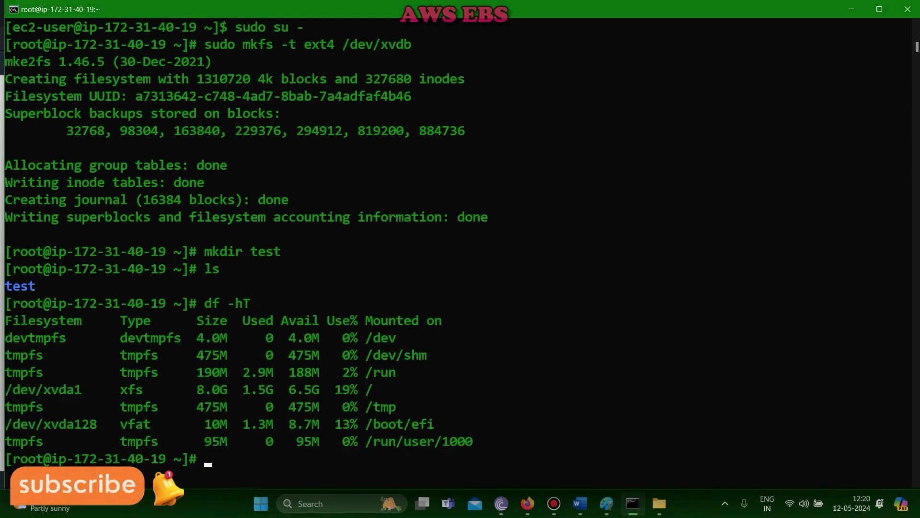
scroll(246, 243, down, 1)
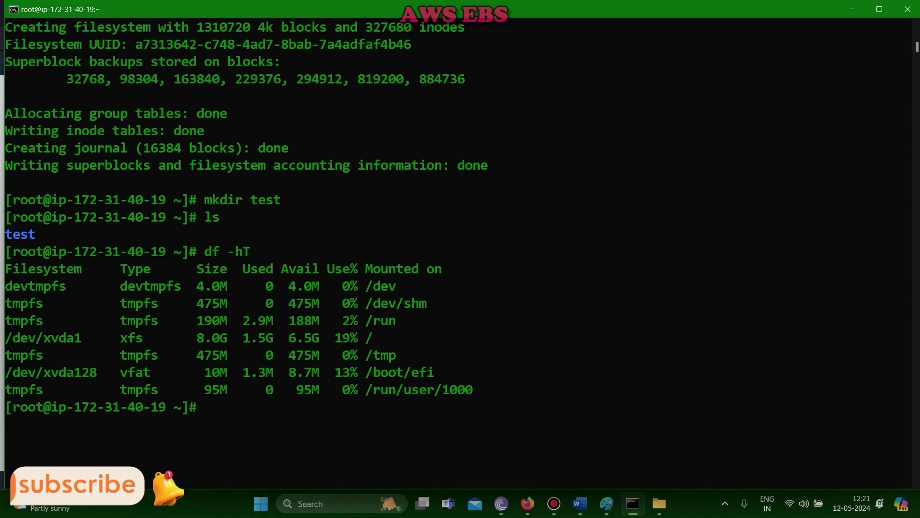
Step: Check the xvdb disk in the earlier lsblk listing and mount it on the folder with "mount /dev/xvdb test"
text(mount /de)
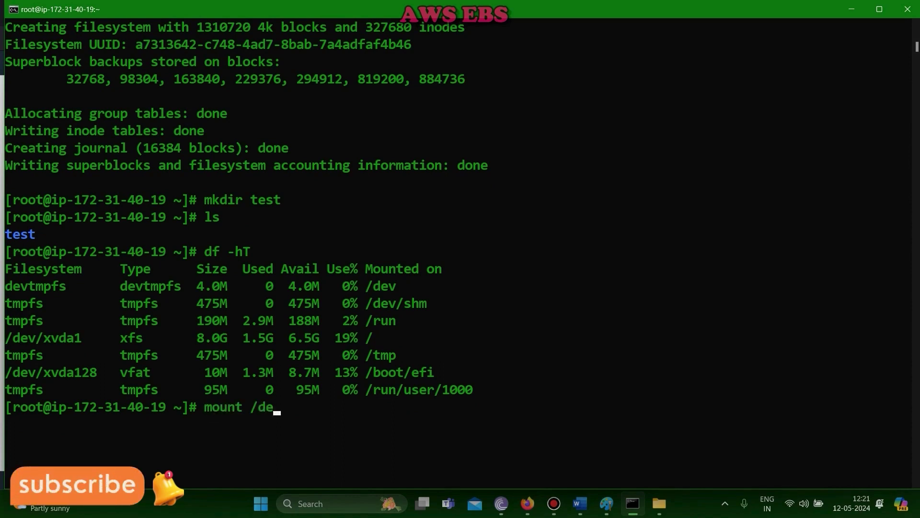
text(v/xvdb)
scroll(460, 239, up, 4)
click(8, 148)
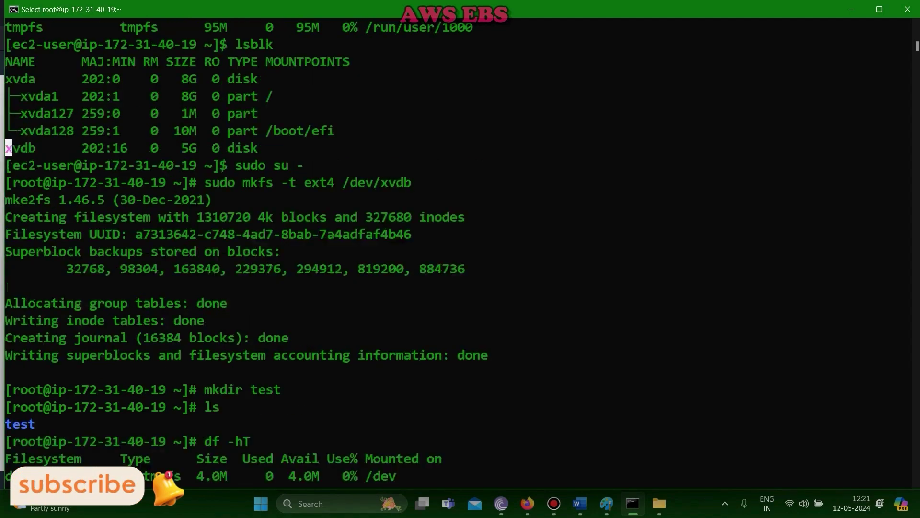
drag(8, 148, 265, 148)
scroll(460, 240, down, 4)
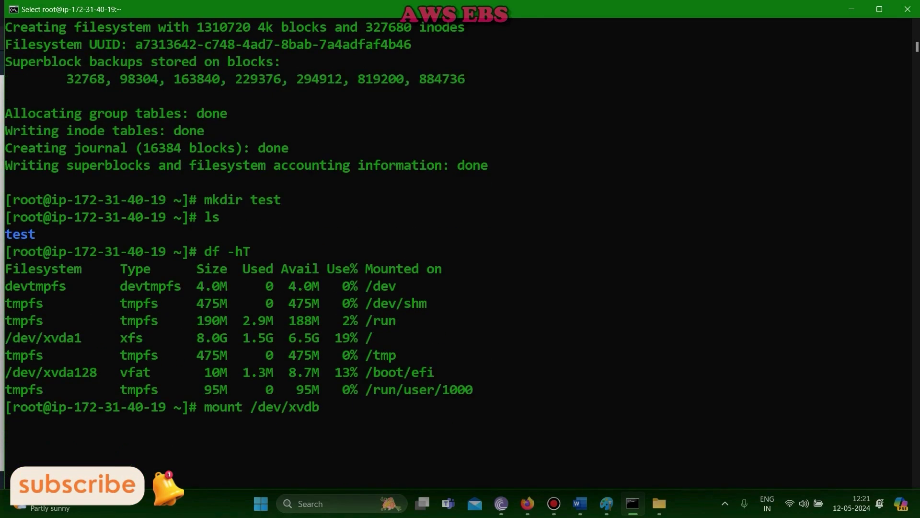
text(test)
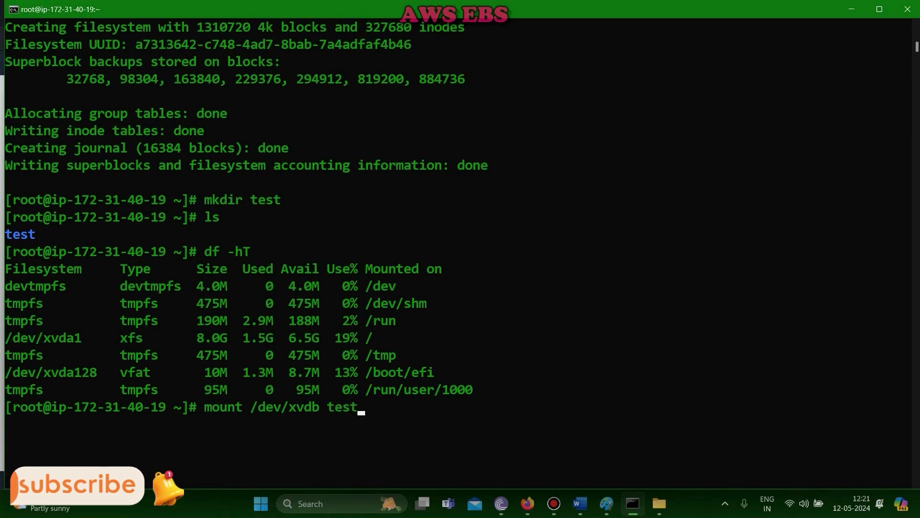
key(Return)
key(ctrl+l)
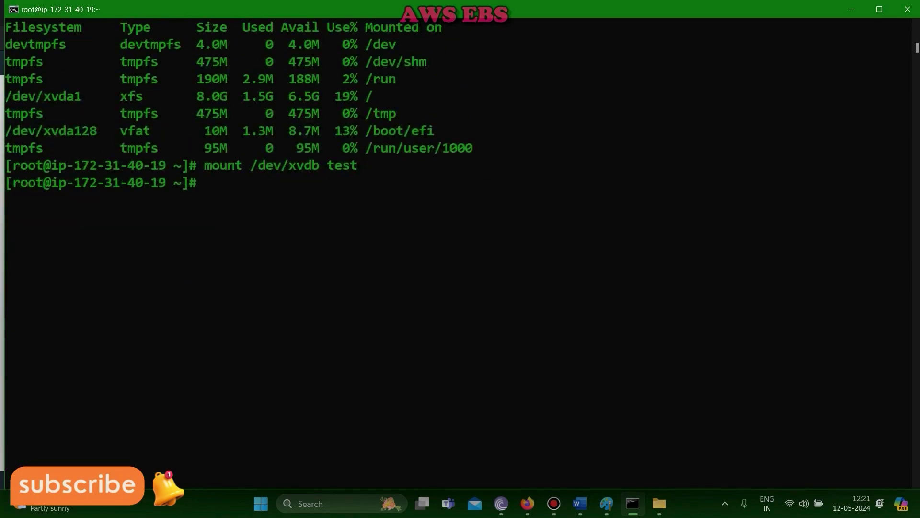
Step: Run "df -hT" again and examine the /dev/xvdb entry and its mount point
text(df -hT)
key(Return)
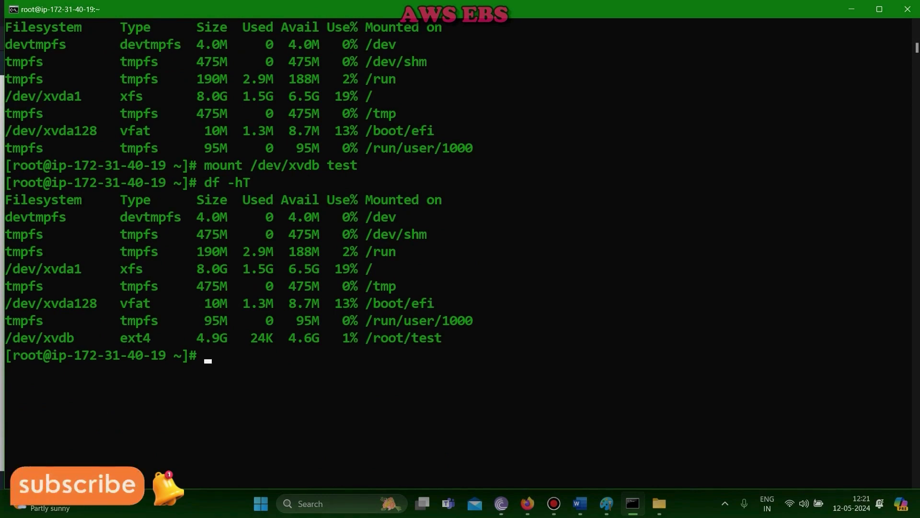
drag(6, 337, 449, 337)
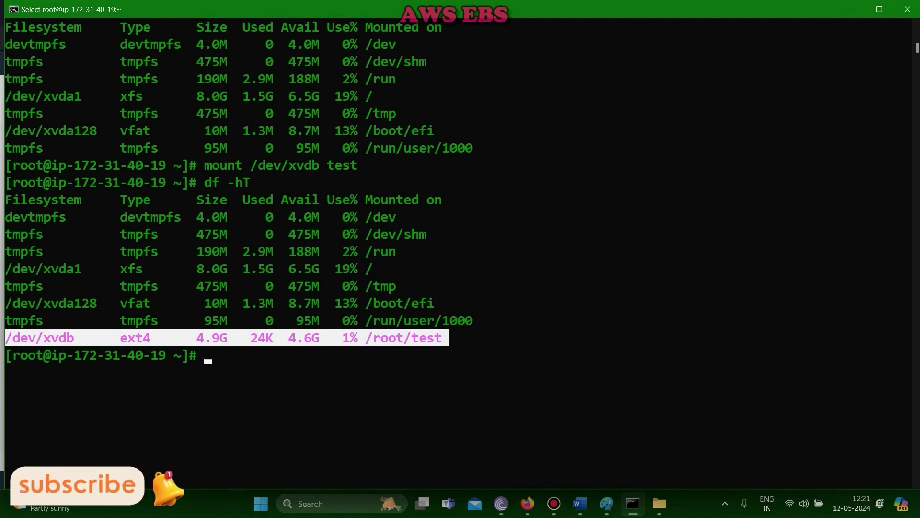
click(445, 355)
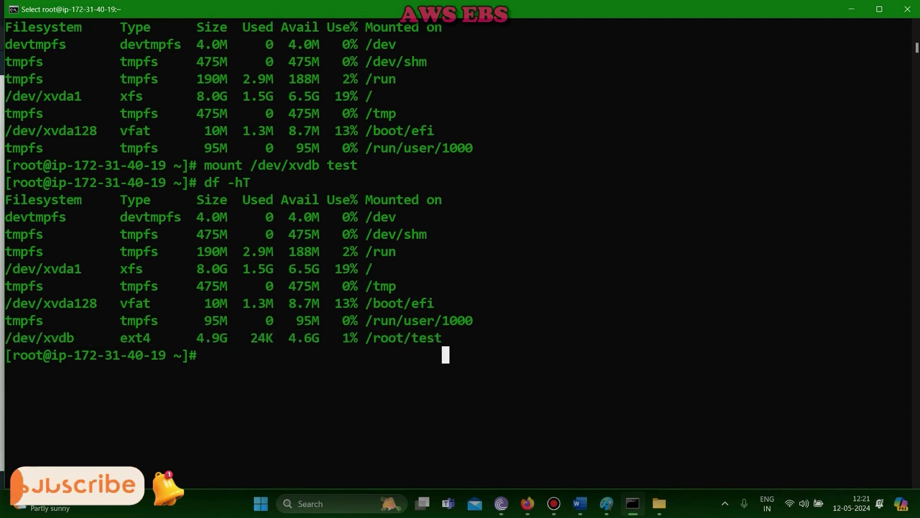
drag(366, 338, 473, 337)
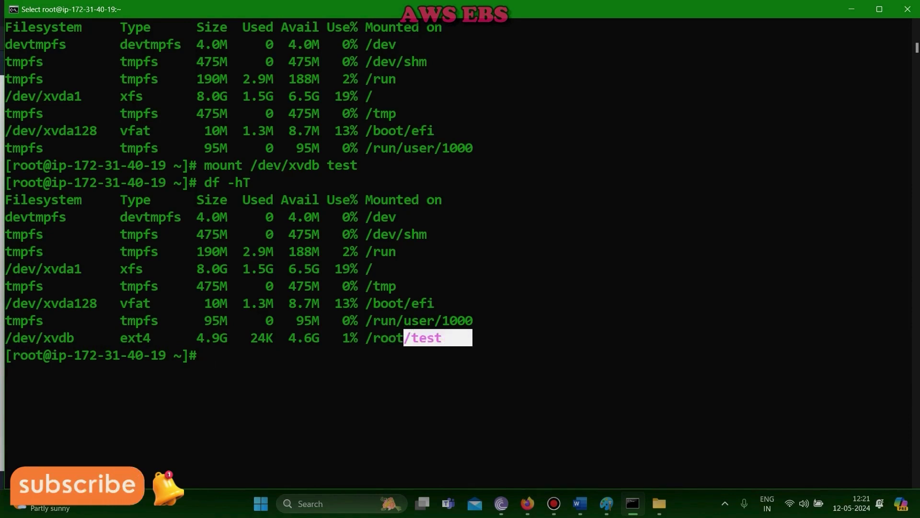
click(477, 338)
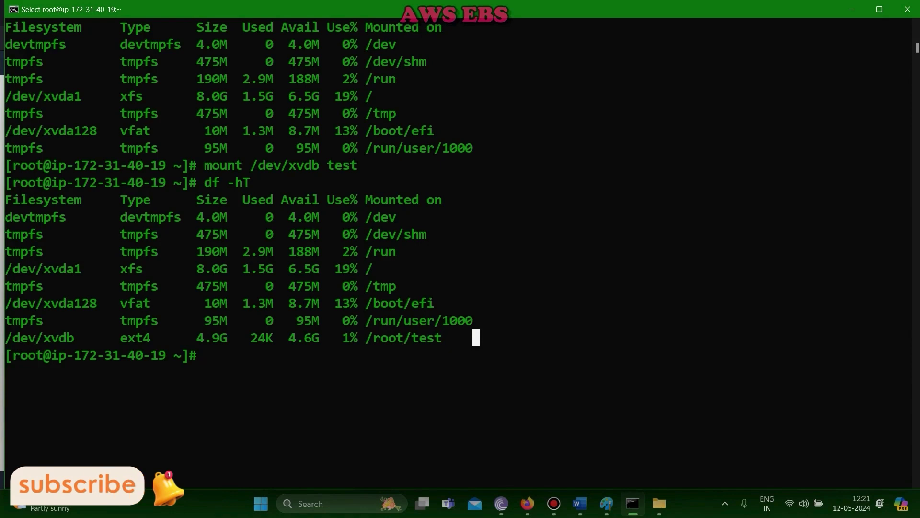
drag(357, 337, 458, 337)
click(476, 355)
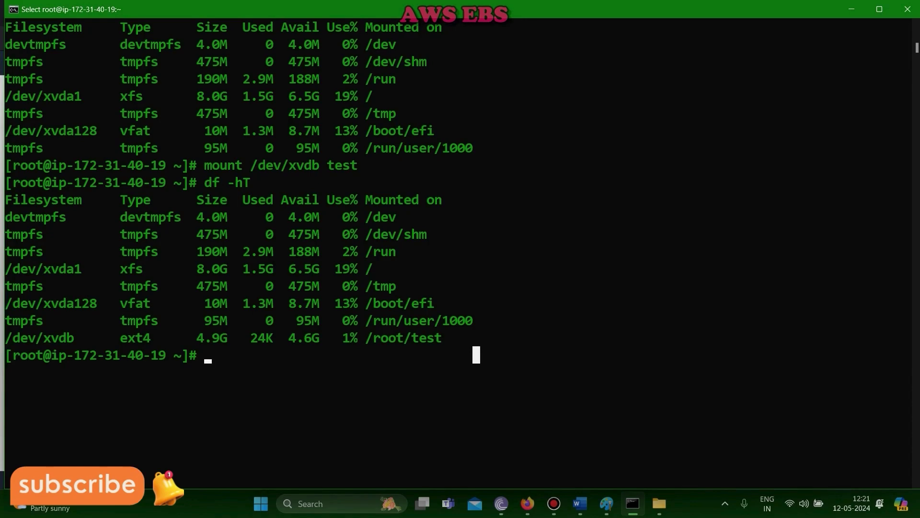
key(Escape)
scroll(460, 240, up, 2)
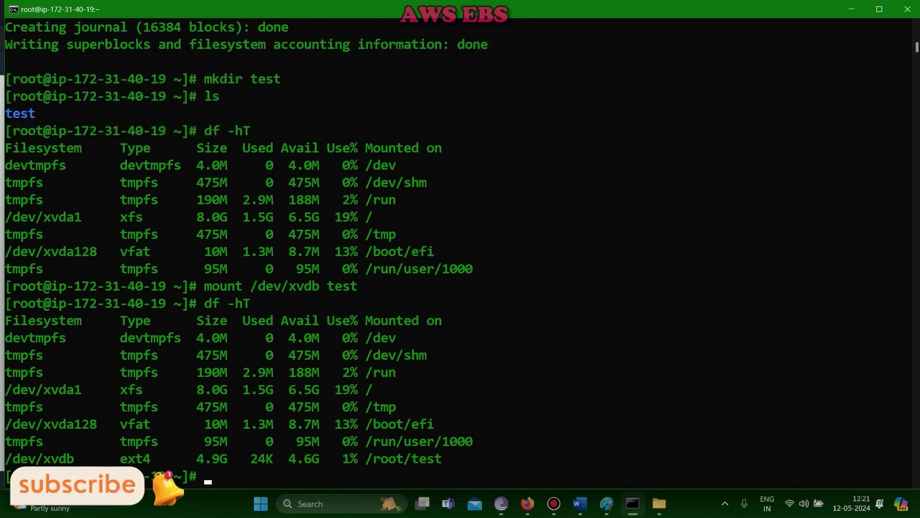
scroll(460, 240, down, 4)
Step: Enter "pwd" in the terminal without running it, and add "pwd (present working directory)" to the Word notes
text(pwd)
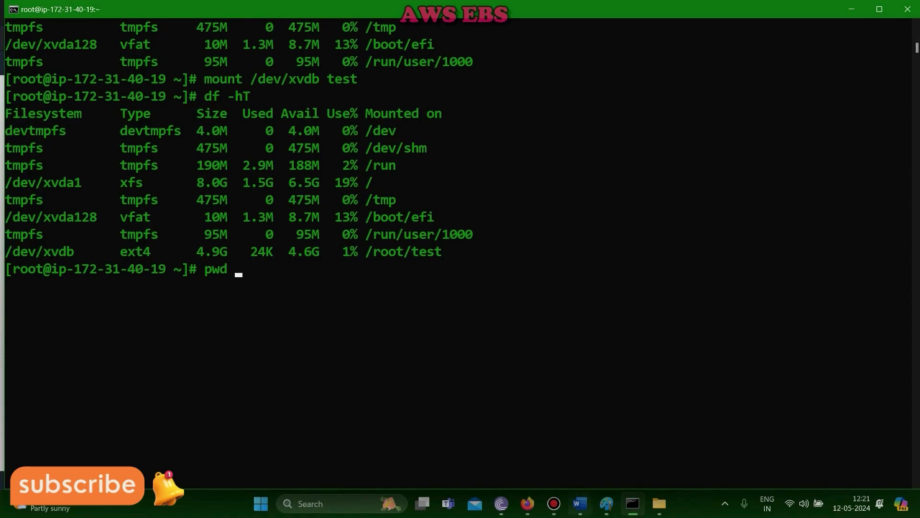
key(alt+Tab)
text(pwd (present working directory))
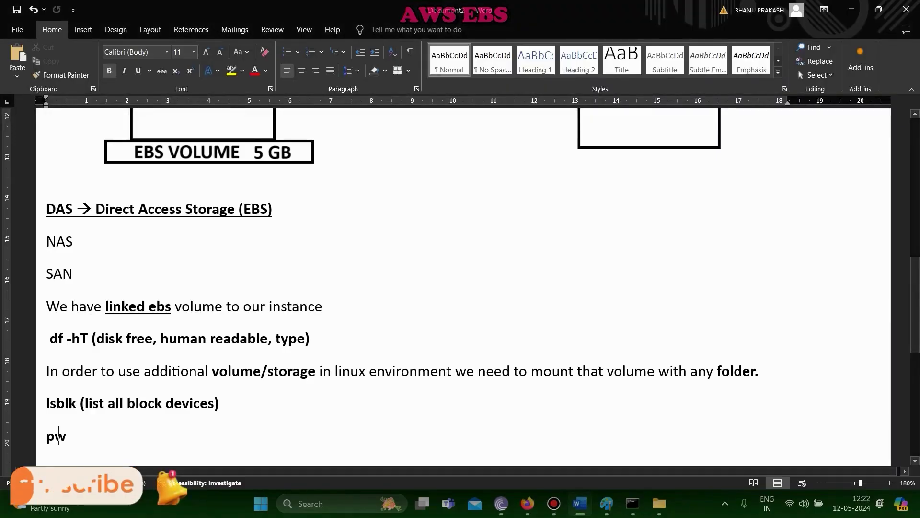
key(Return)
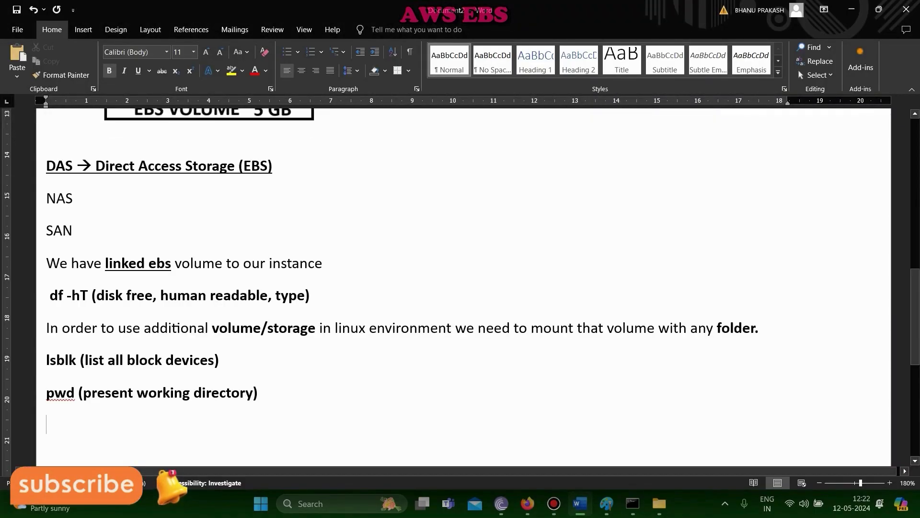
Step: Return to the SSH terminal and run the waiting pwd command to show the current directory
key(alt+Tab)
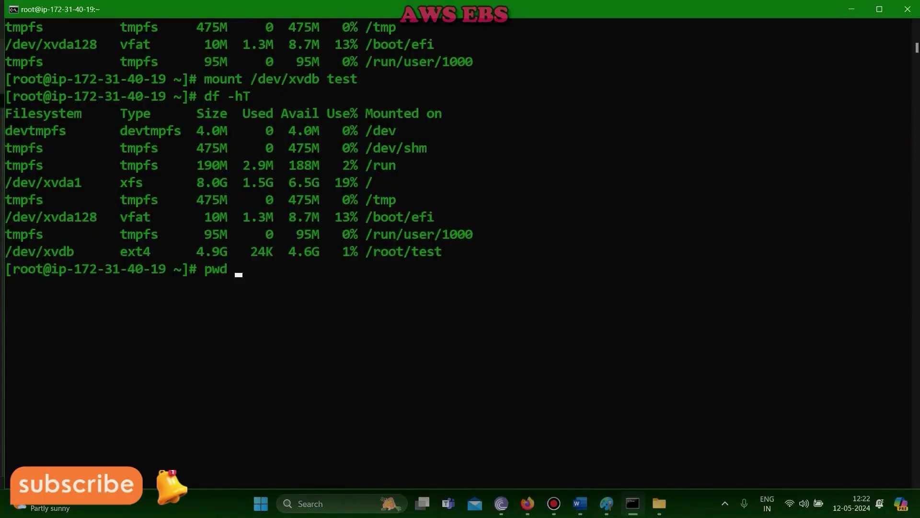
key(Return)
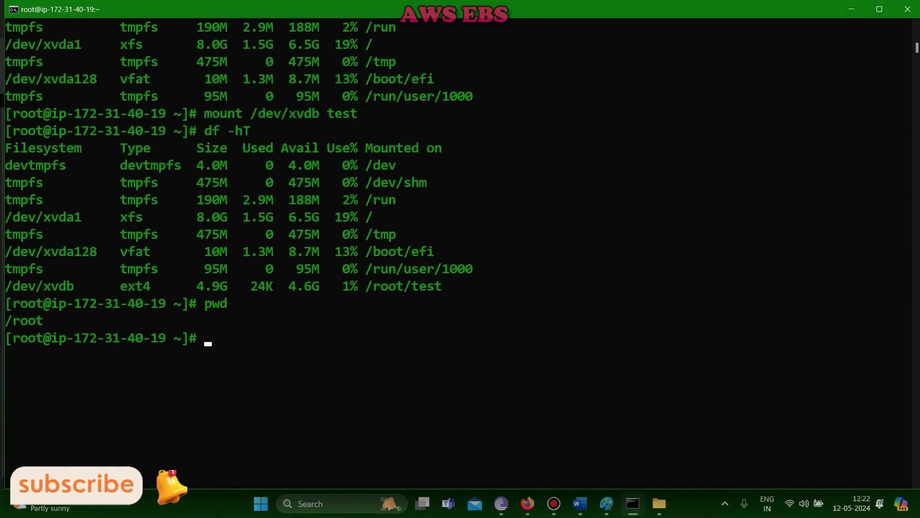
Step: Check the directory path printed by pwd, run "ls" to list its contents, and find the test folder
drag(6, 320, 95, 320)
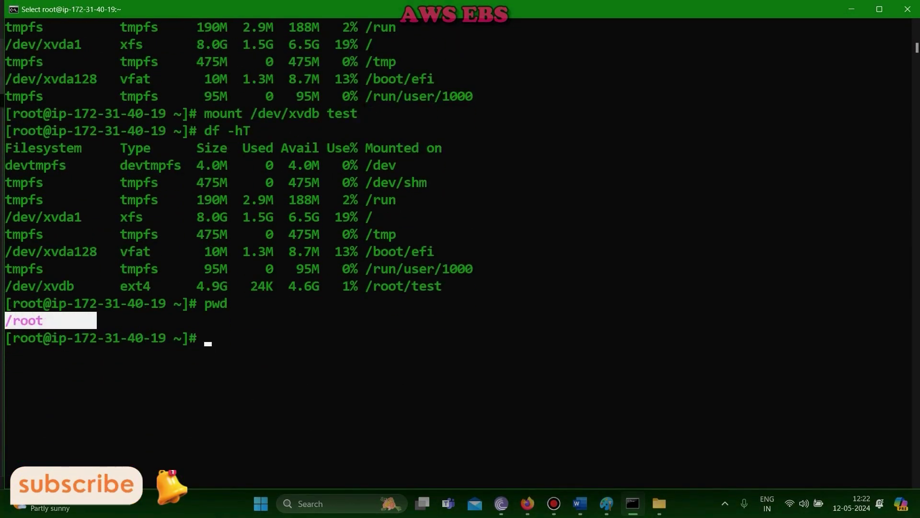
click(267, 335)
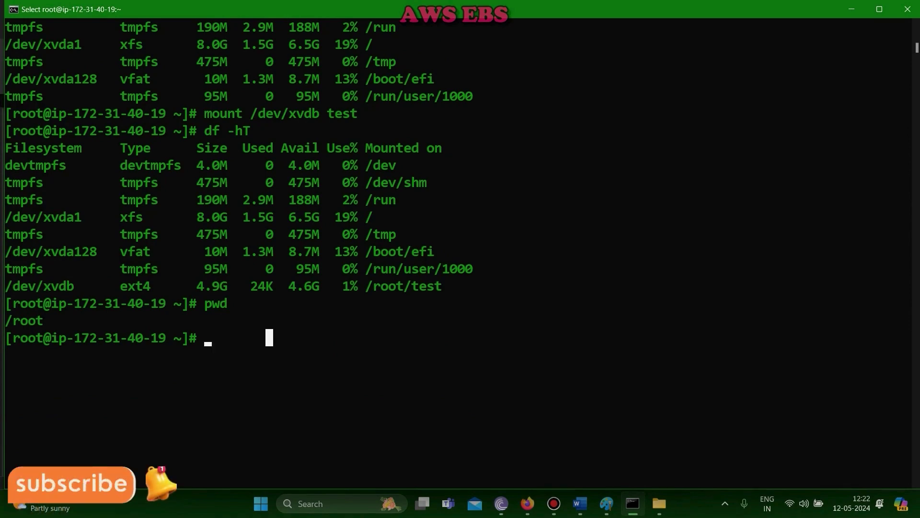
text(ls)
key(Return)
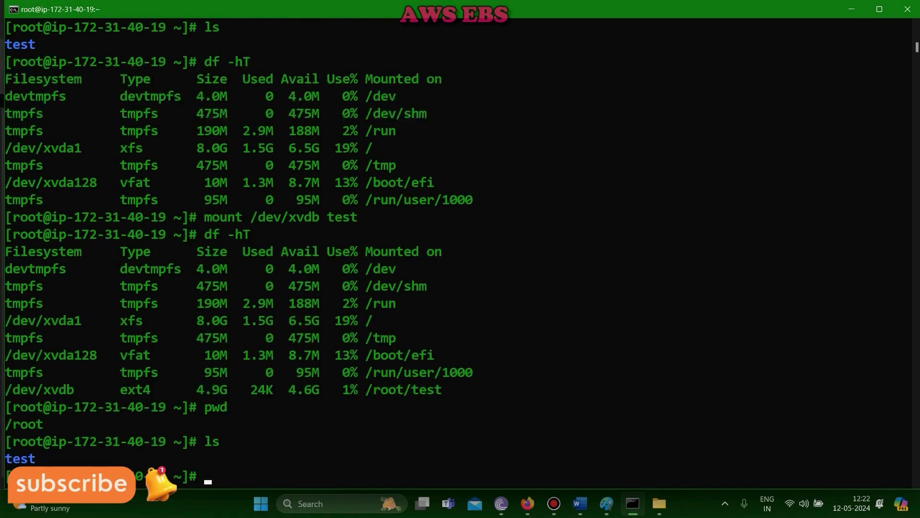
scroll(239, 252, down, 3)
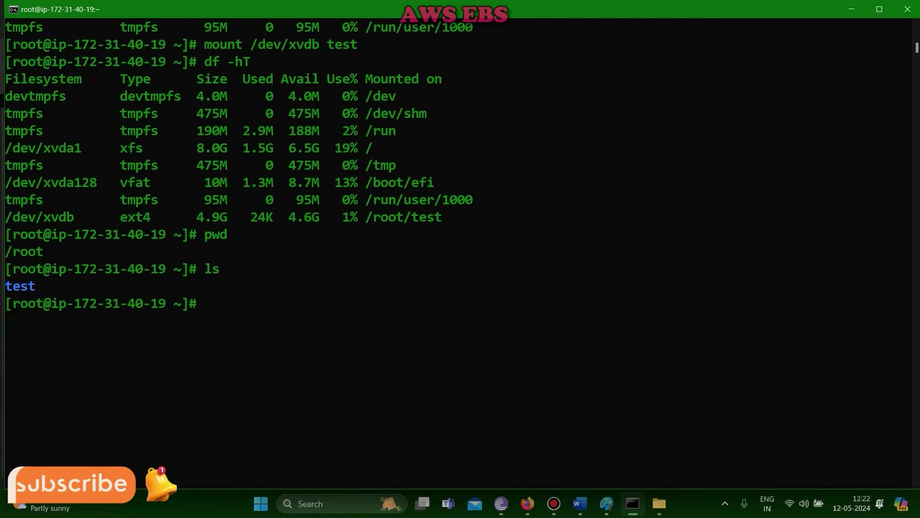
drag(13, 286, 73, 286)
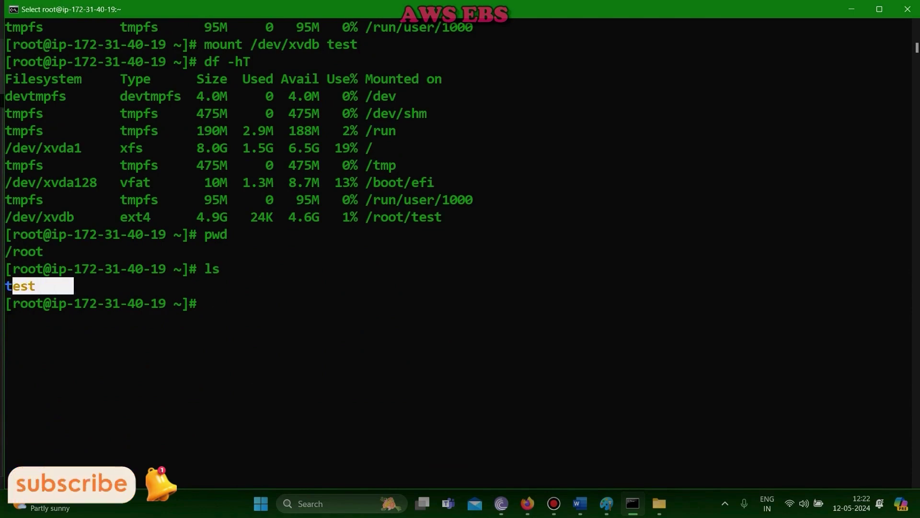
Step: Change into the mounted folder with "cd test"
click(238, 320)
key(Escape)
text(cd test)
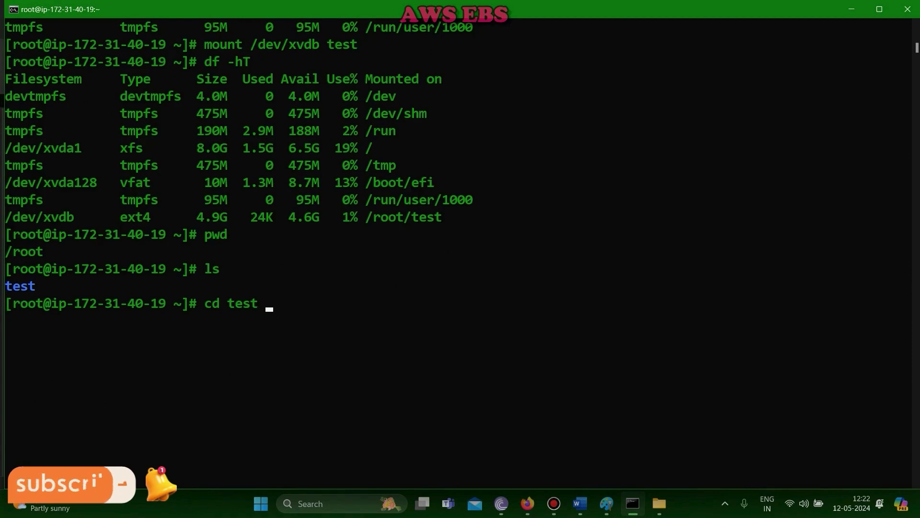
key(Return)
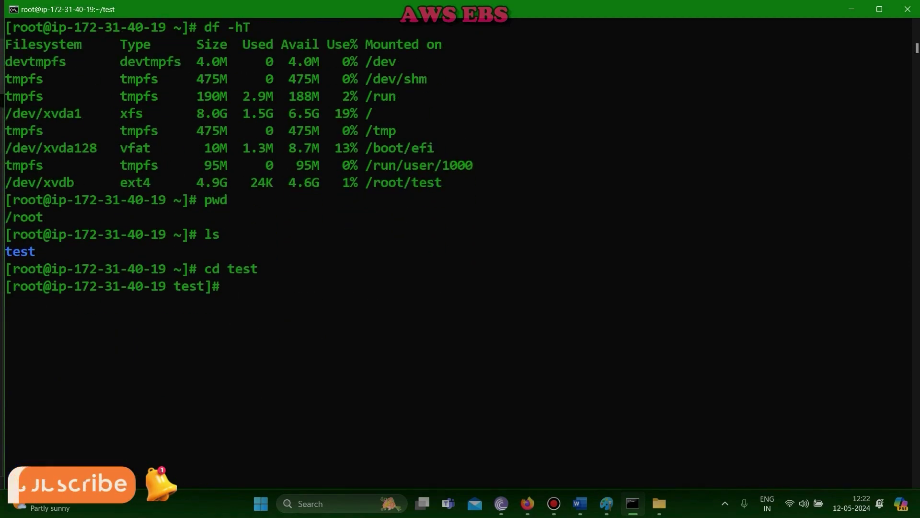
Step: Check the /dev/xvdb row in the disk listing and create numbered files in the test folder with "touch file{1..20}"
drag(116, 182, 472, 182)
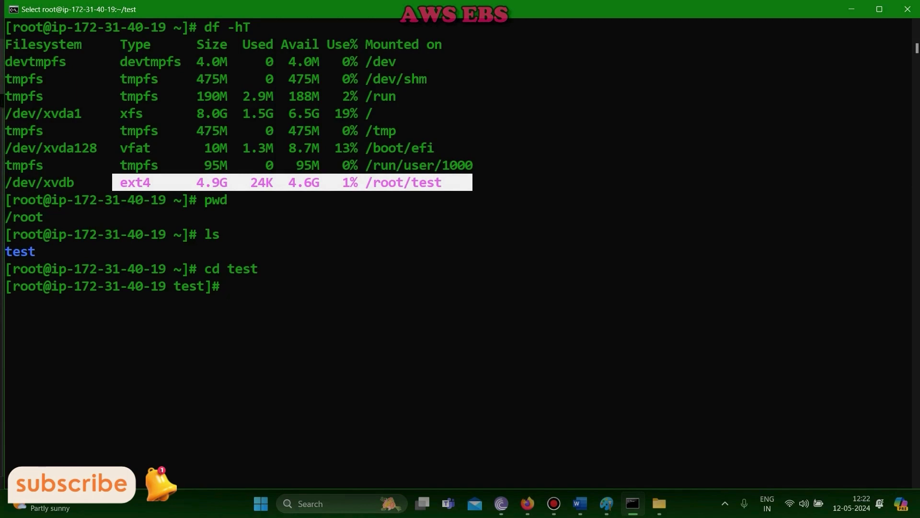
key(Escape)
text(touch )
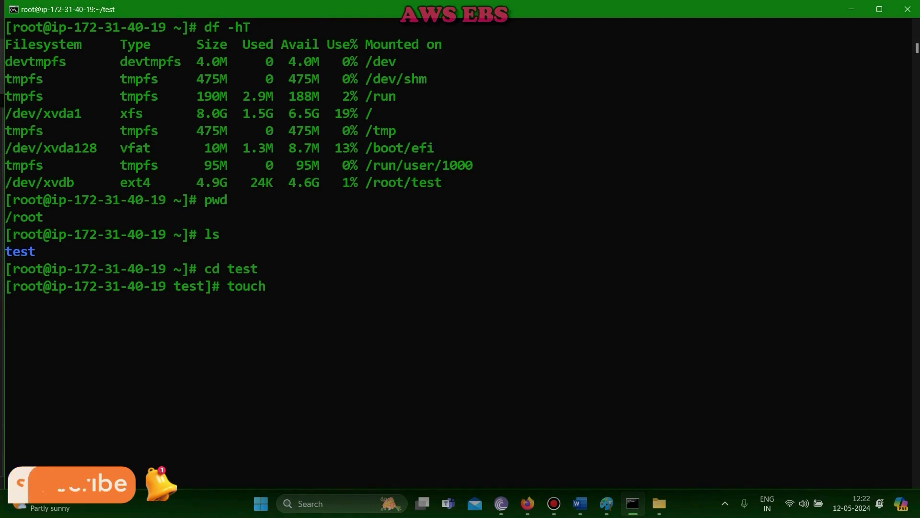
text(file)
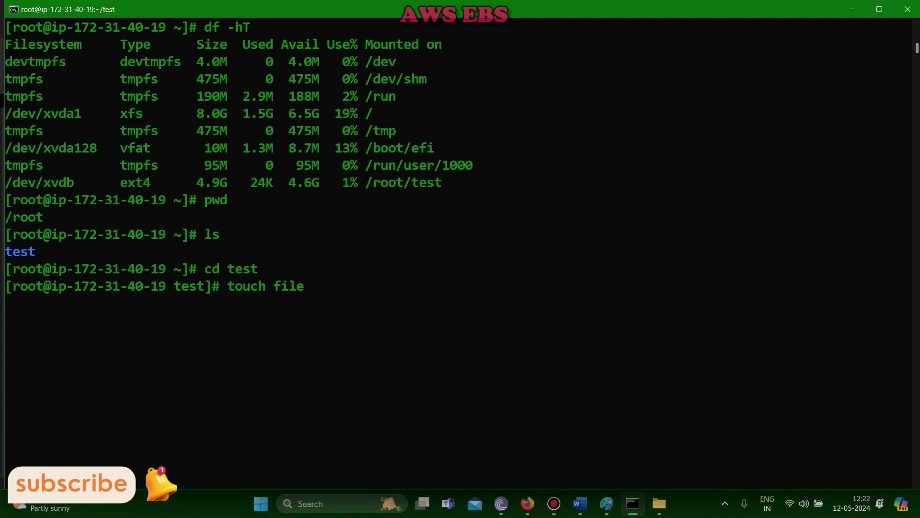
text({1..20)
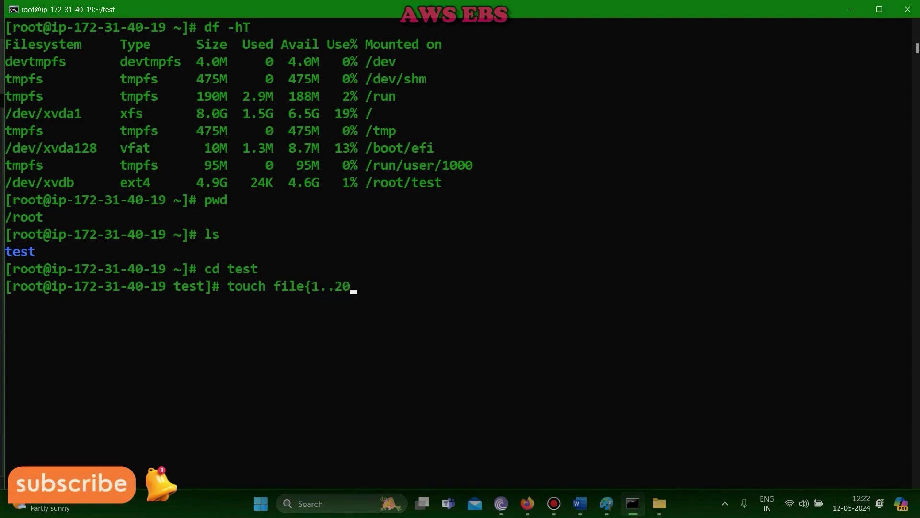
text(})
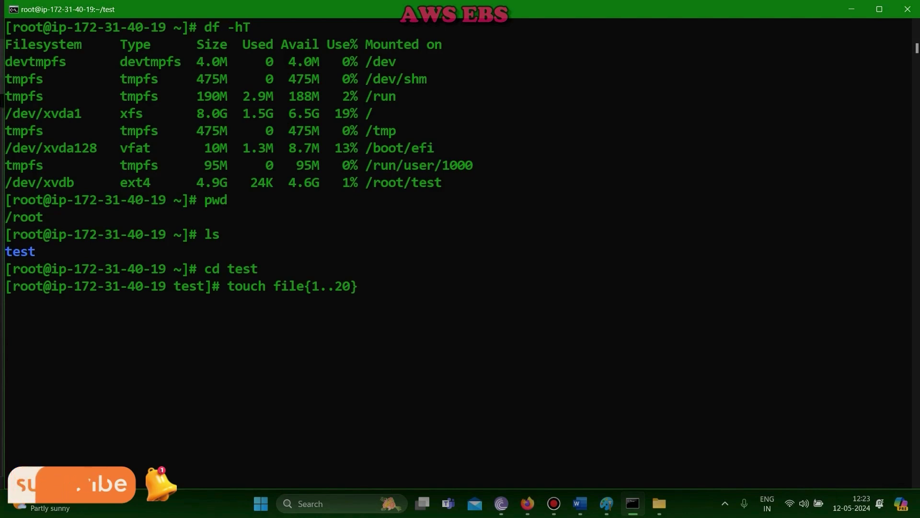
drag(227, 285, 418, 285)
click(446, 285)
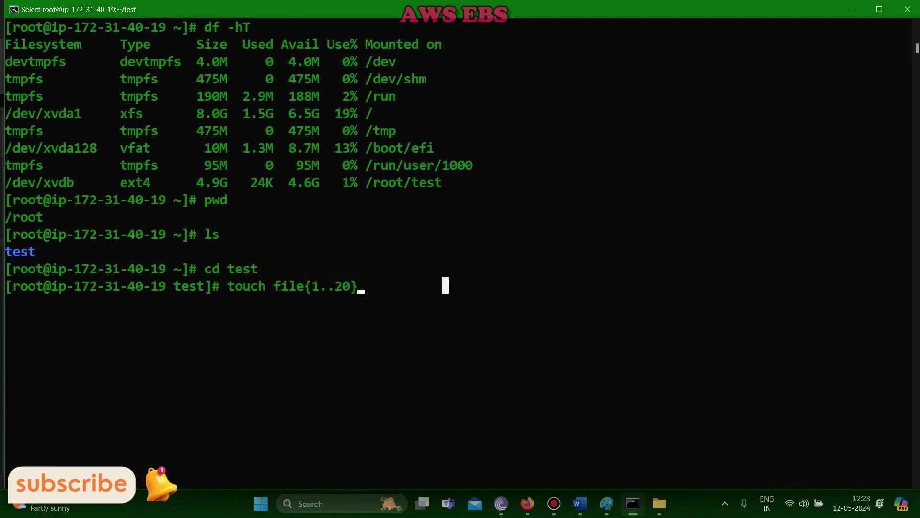
key(Escape)
key(Return)
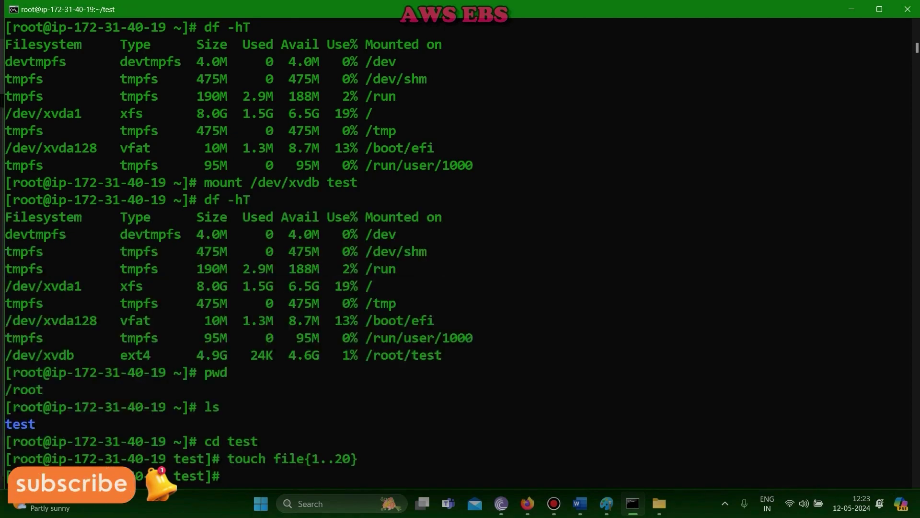
Step: Run "ls" in the test folder and review the newly created files
scroll(460, 259, down, 6)
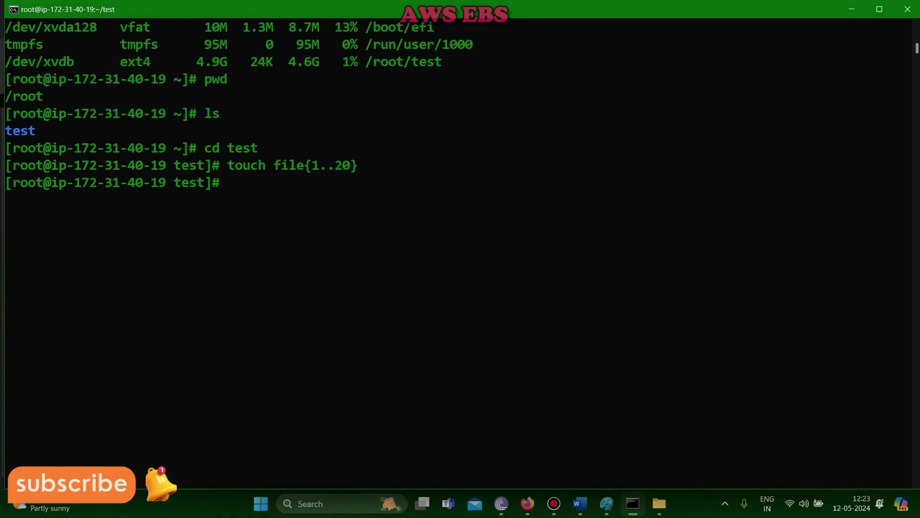
text(ls)
key(Return)
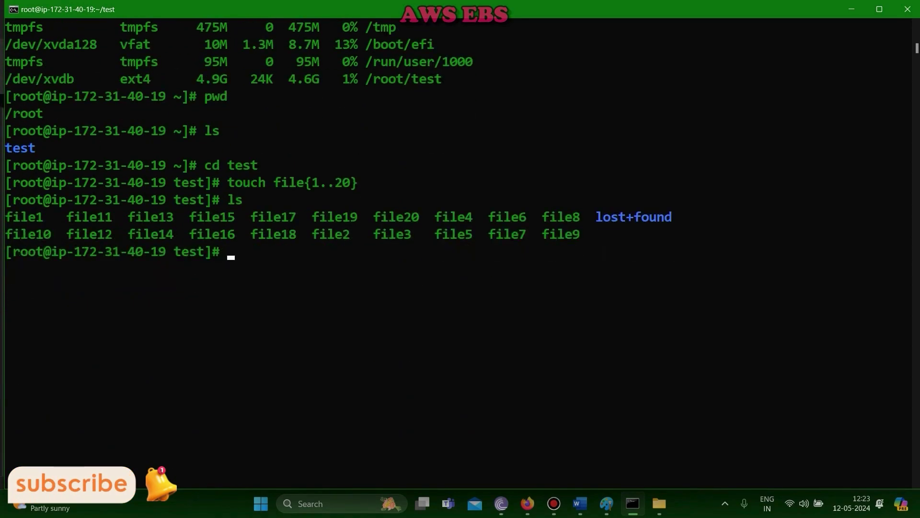
drag(6, 216, 603, 234)
click(476, 251)
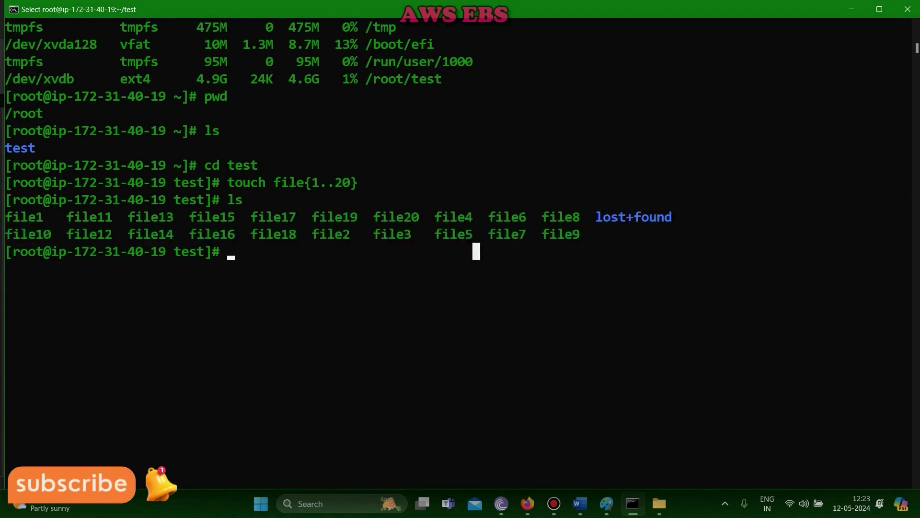
drag(15, 217, 595, 234)
click(292, 251)
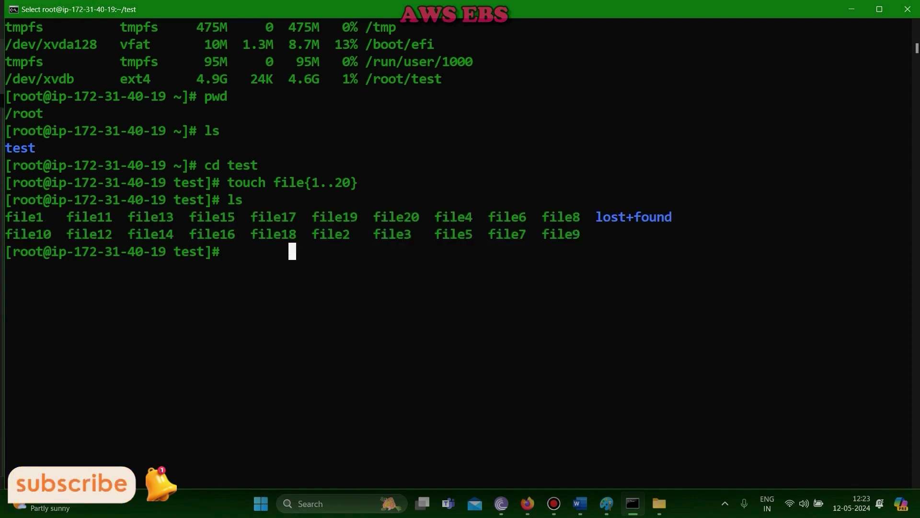
Step: Run "df -hT" from the test folder and check the usage percentage of /dev/xvdb
text(df )
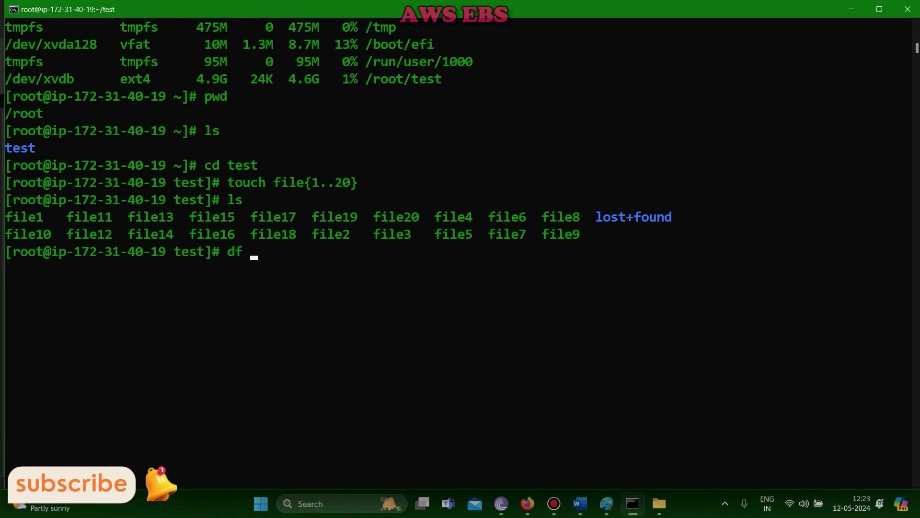
text(-)
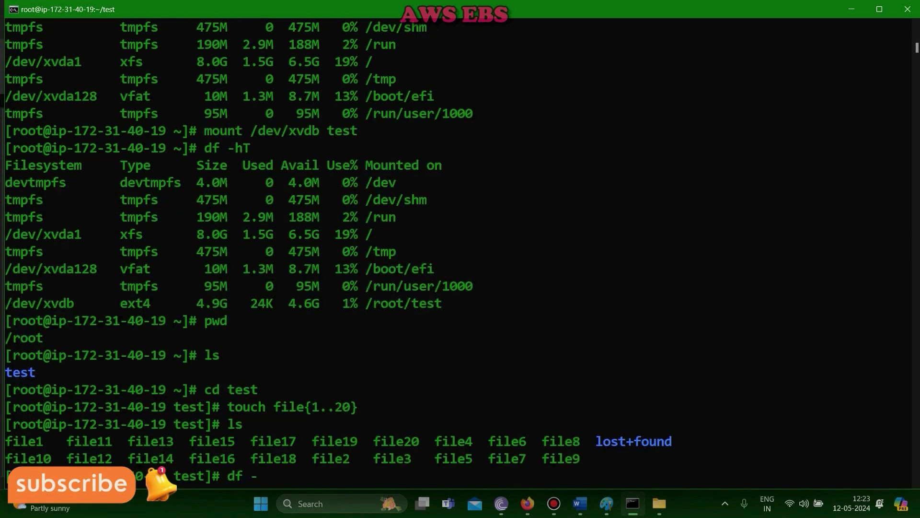
text(hT)
key(Return)
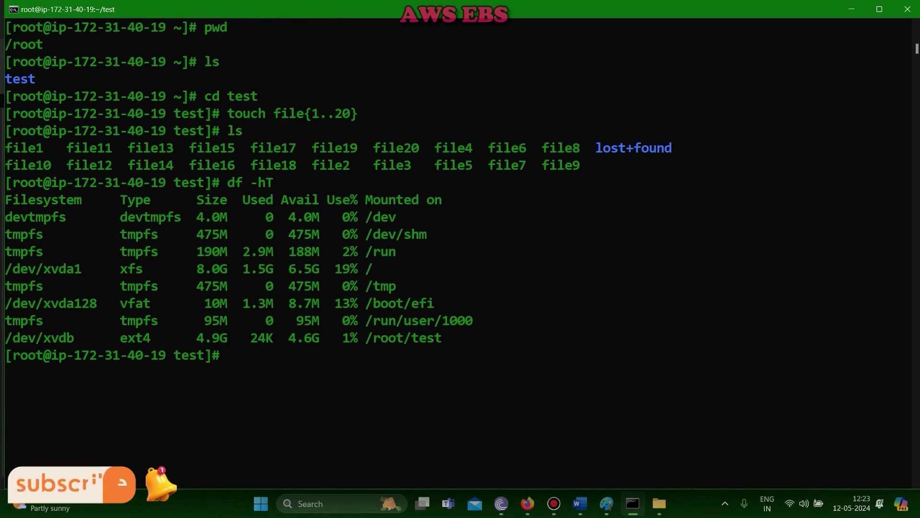
drag(327, 337, 373, 338)
Step: Compare the earlier df -hT listings with the latest one, examining the /dev/xvdb row's Use% value and its mount point
scroll(460, 249, up, 6)
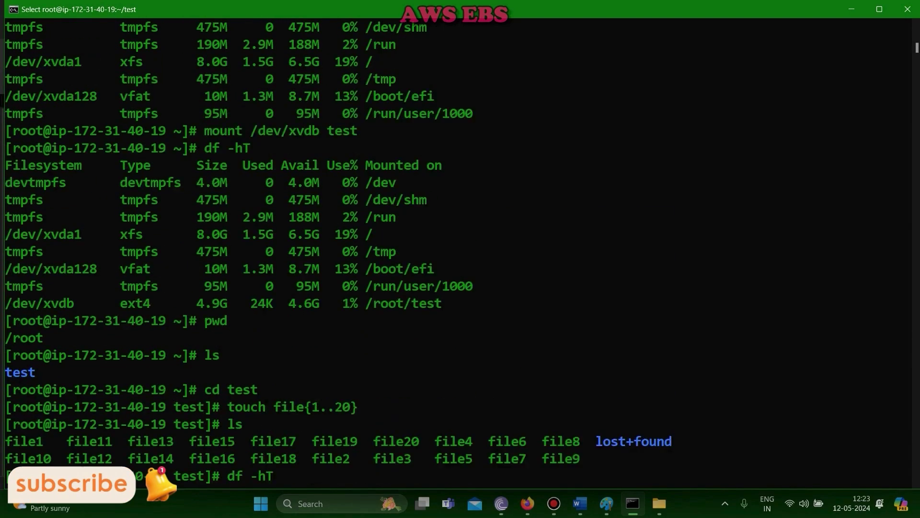
scroll(460, 249, up, 4)
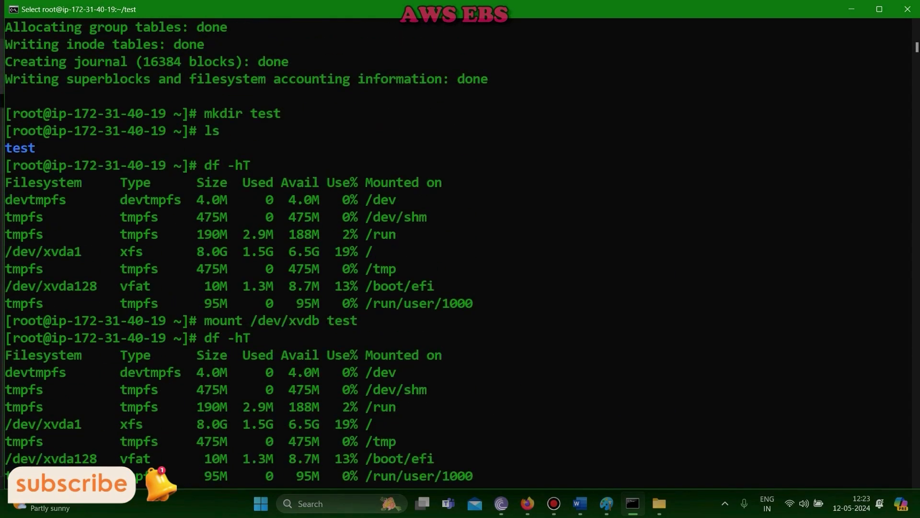
scroll(460, 249, down, 1)
drag(327, 269, 380, 268)
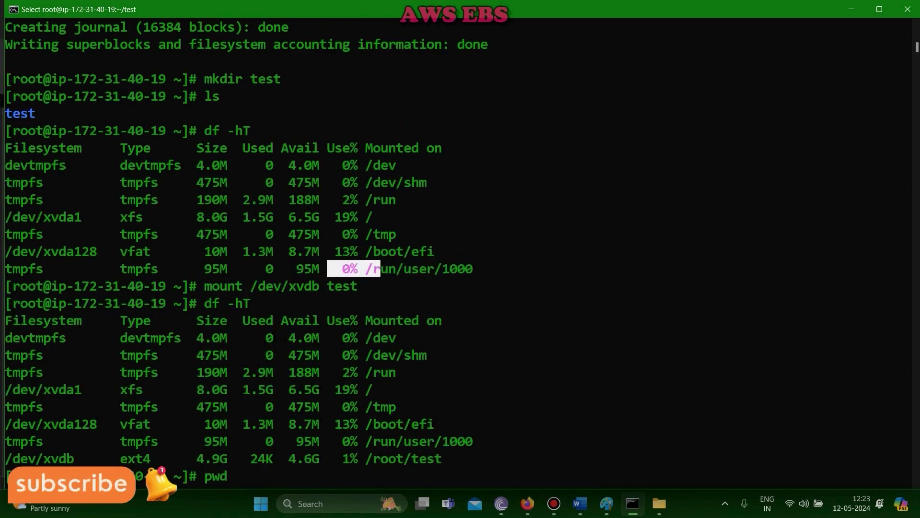
scroll(460, 250, down, 4)
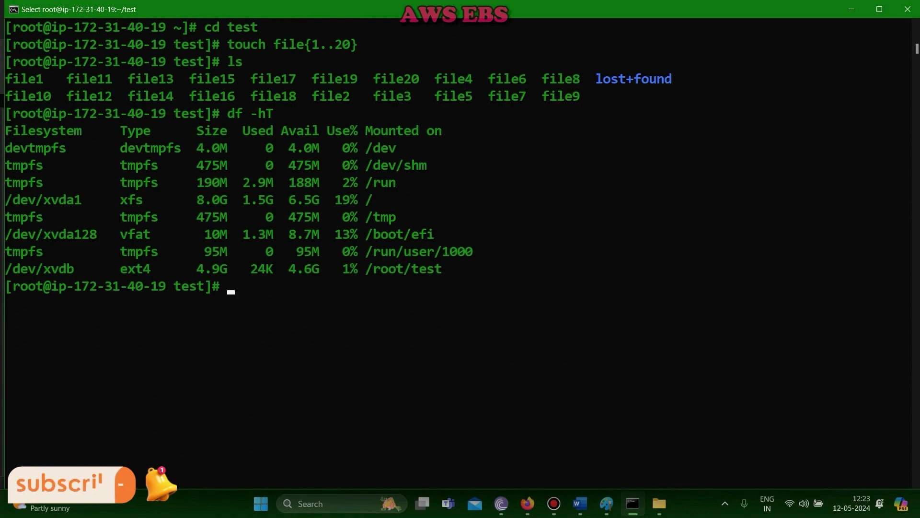
drag(327, 269, 388, 269)
click(362, 302)
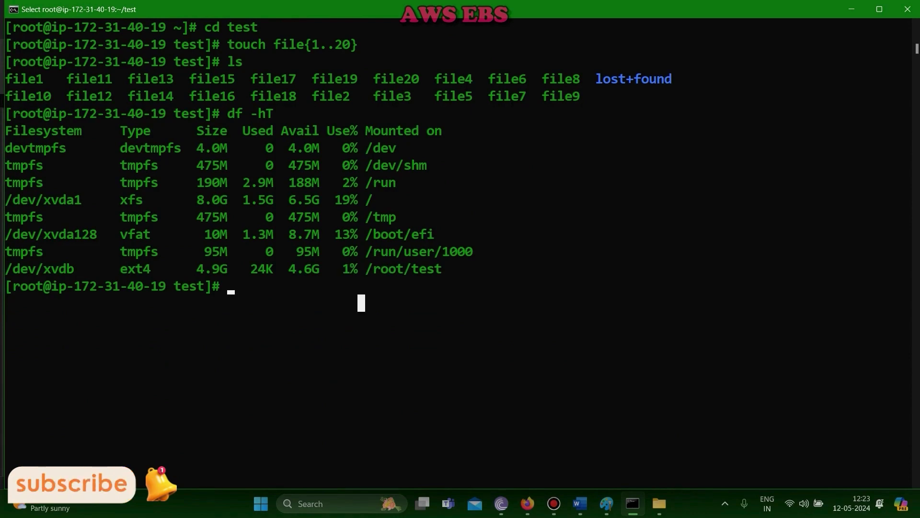
scroll(337, 184, up, 1)
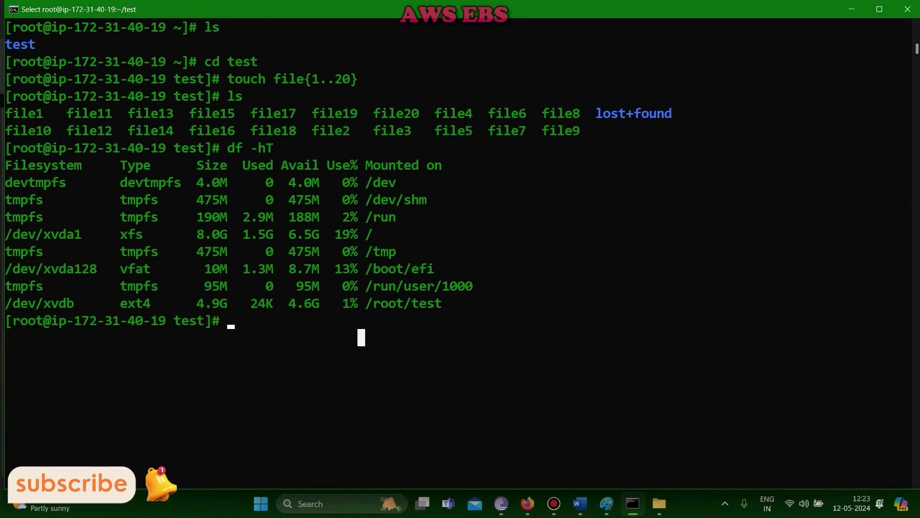
drag(331, 303, 370, 303)
click(384, 337)
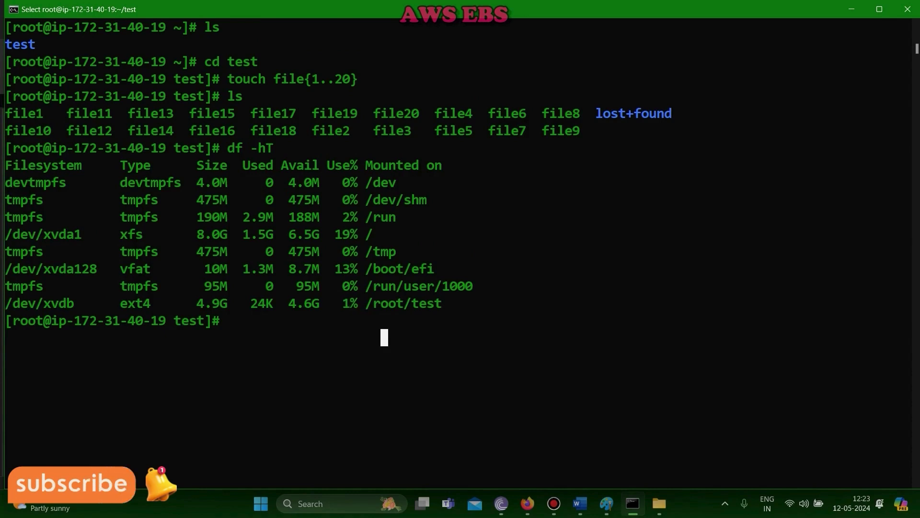
drag(416, 303, 446, 303)
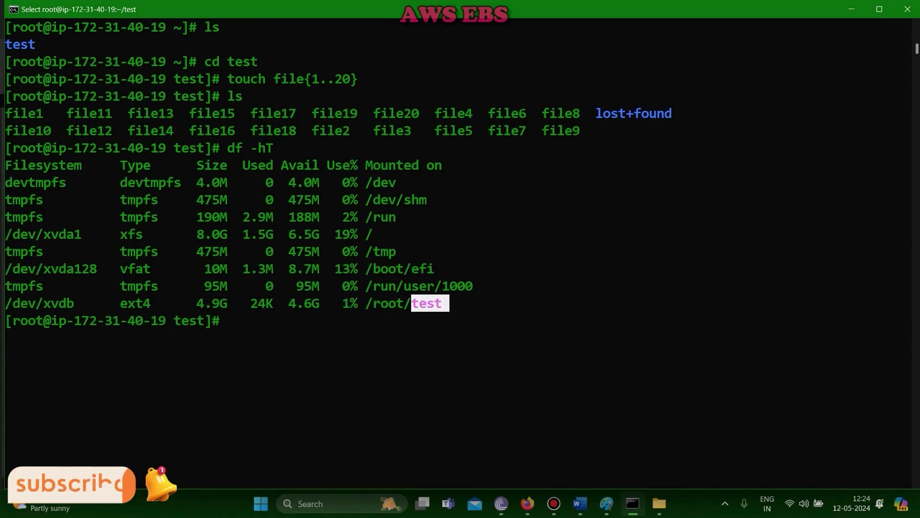
drag(338, 303, 356, 303)
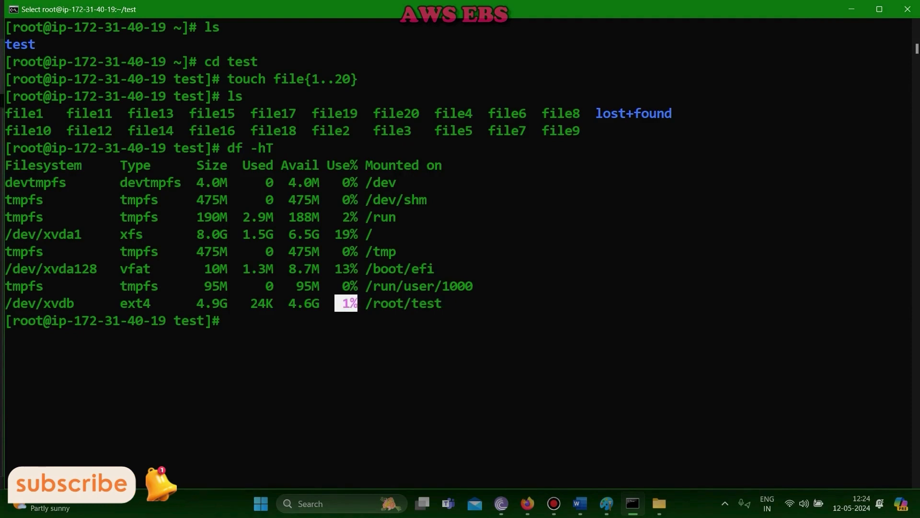
scroll(460, 191, down, 1)
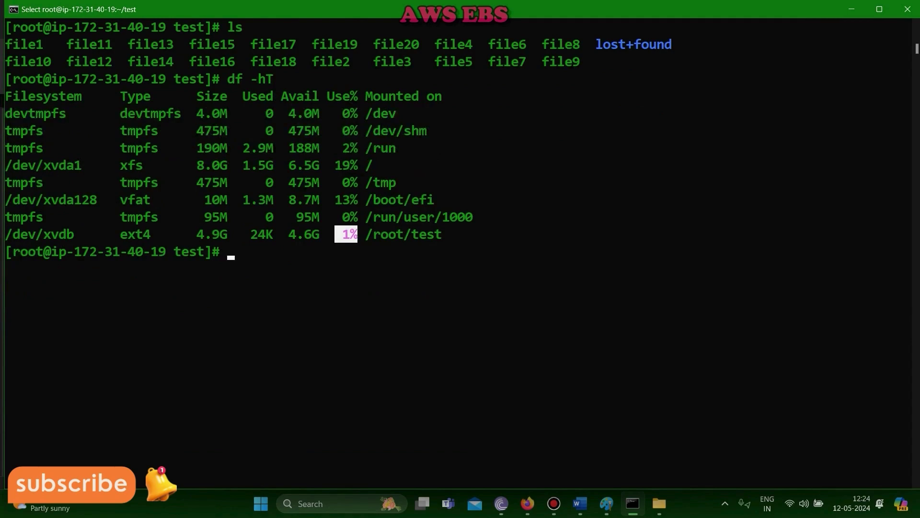
Step: Review the two-machine EBS diagram in the Word notes, switch to its original in Paint, and clear the selection around it
click(580, 504)
scroll(460, 287, up, 5)
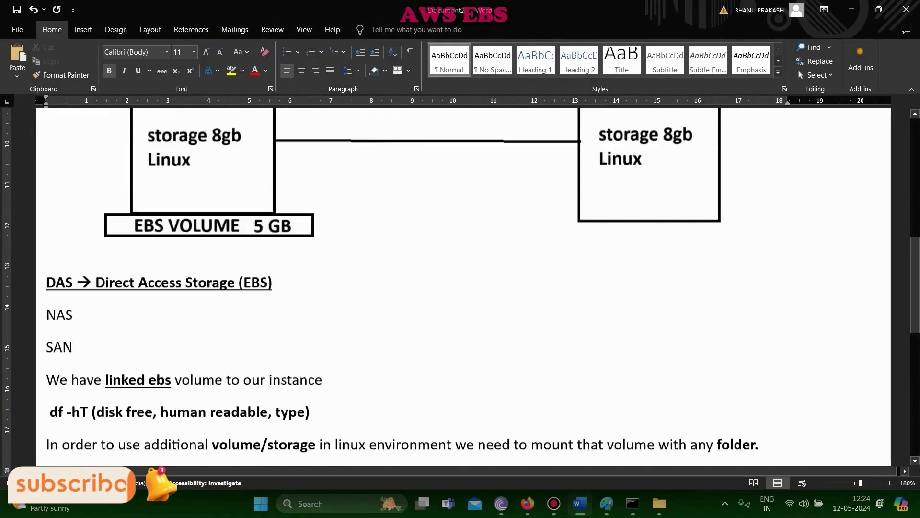
scroll(460, 287, up, 3)
scroll(460, 288, down, 2)
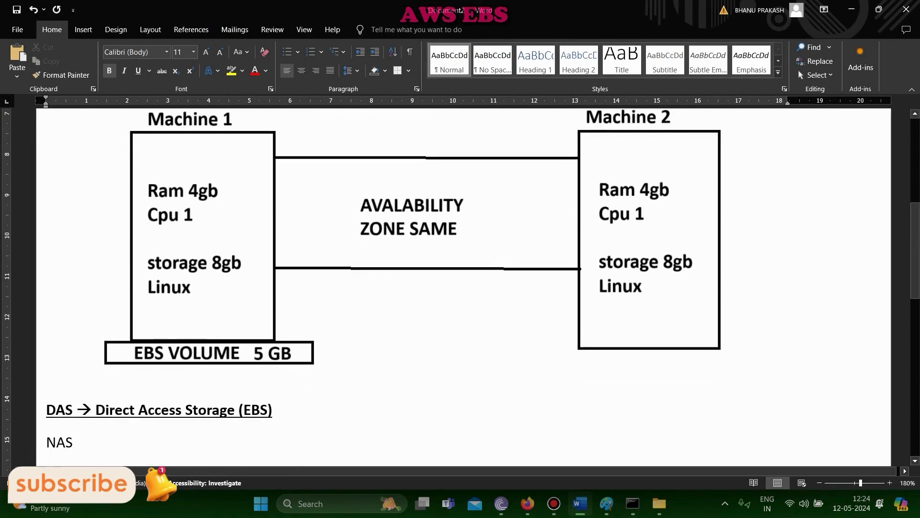
key(alt+Tab)
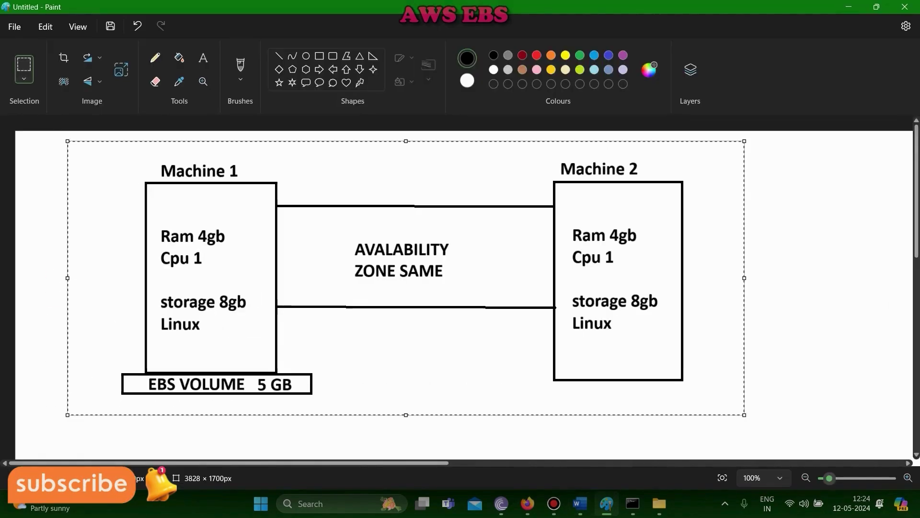
key(Escape)
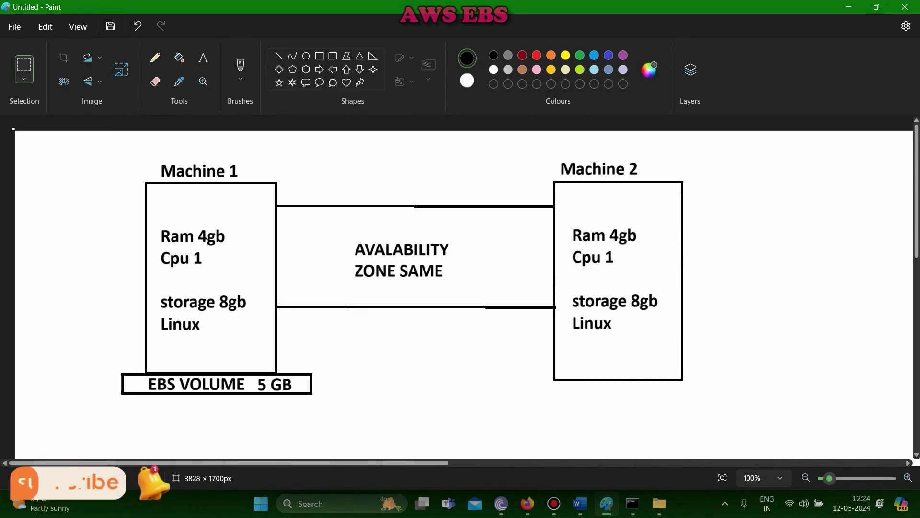
Step: Draw a small down arrow beneath the "EBS VOLUME 5 GB" box and place the size 28 label "20 files" centred under it
click(360, 69)
drag(218, 396, 254, 417)
click(203, 58)
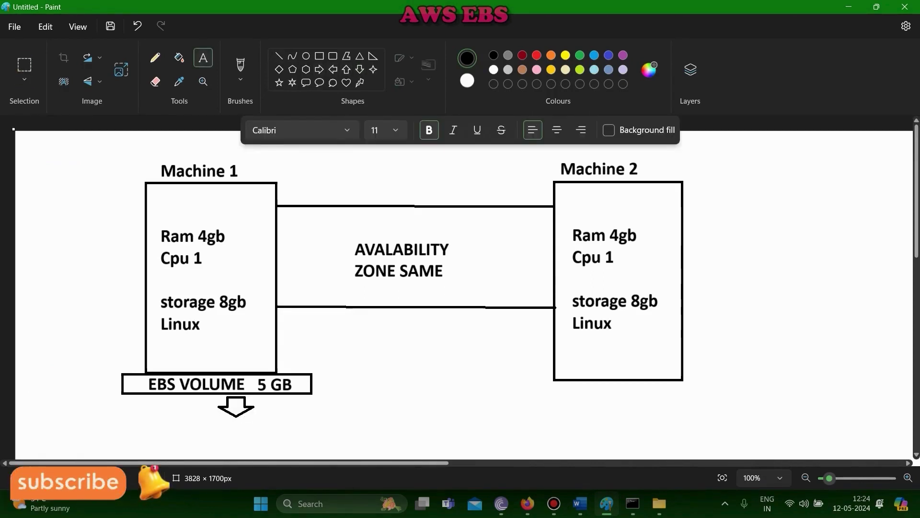
click(379, 130)
key(BackSpace)
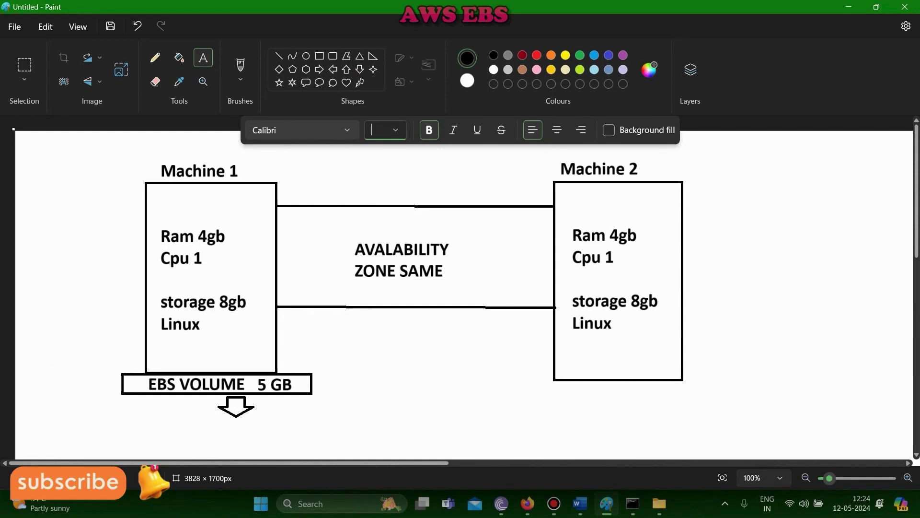
text(28)
click(380, 331)
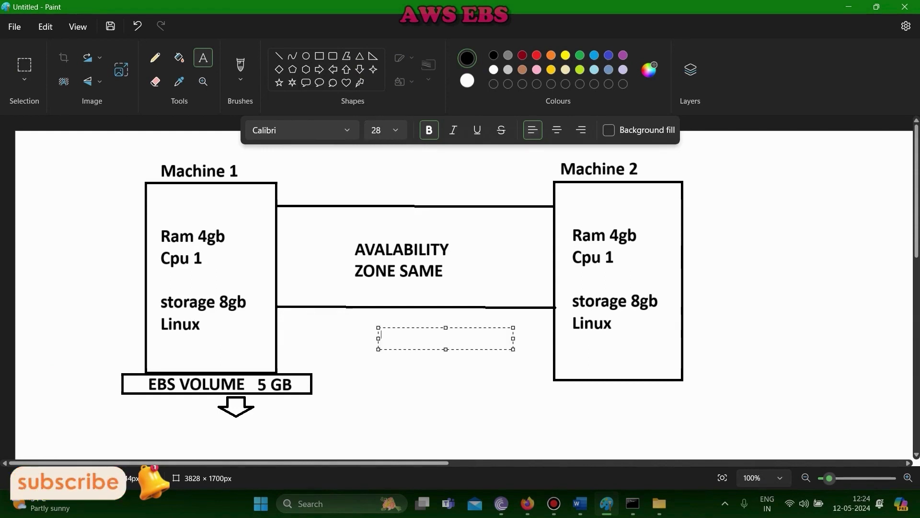
click(158, 430)
click(158, 430)
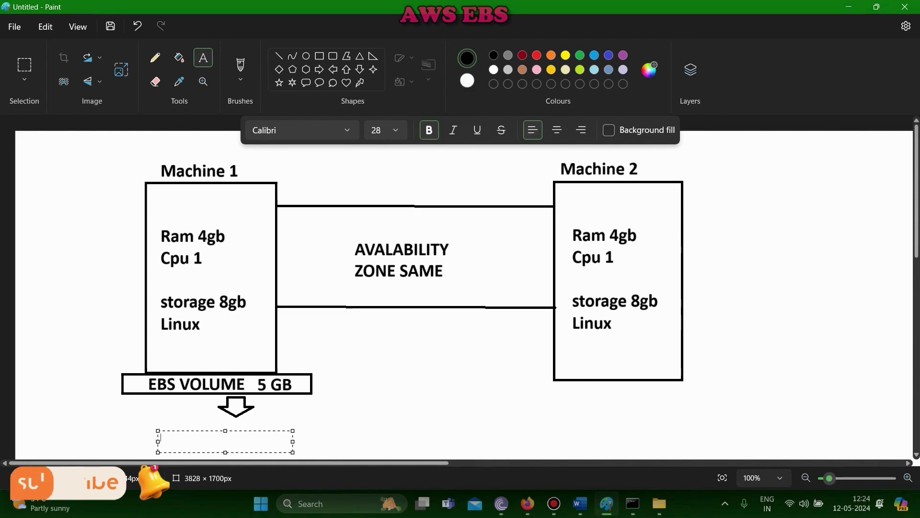
text(20 files)
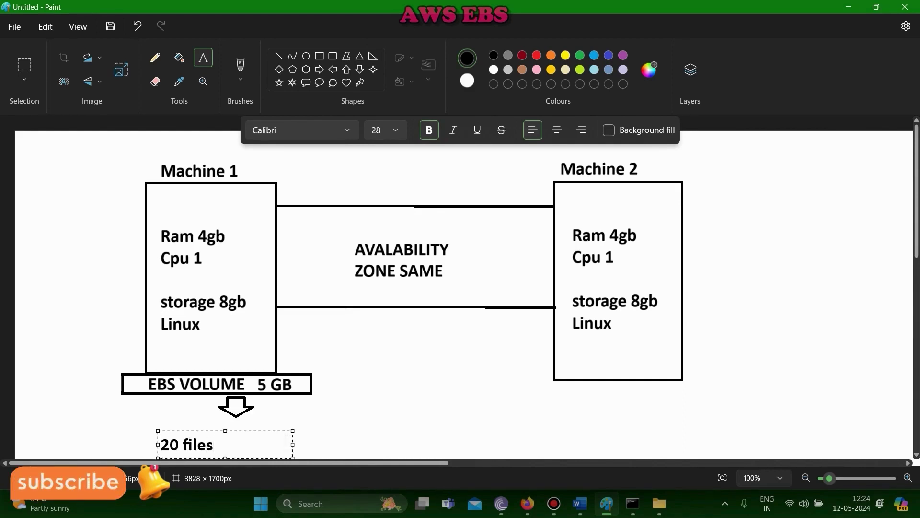
drag(226, 431, 275, 418)
click(365, 421)
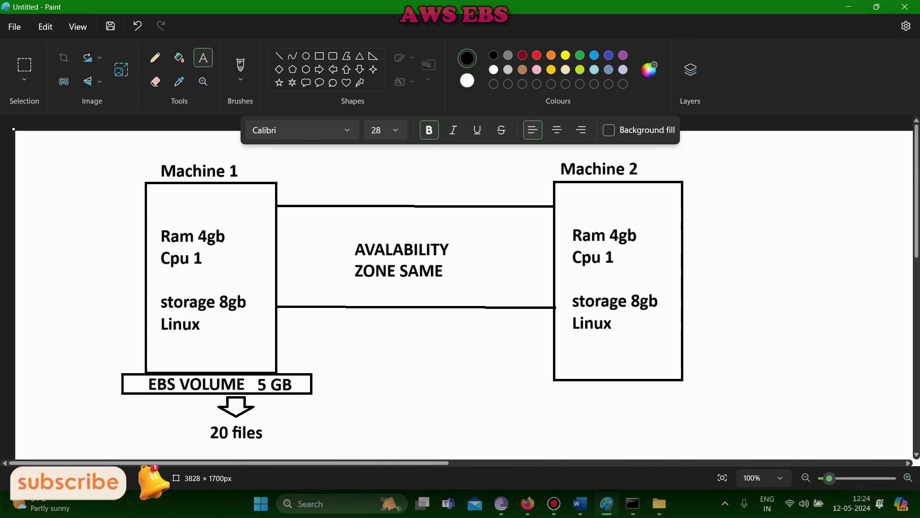